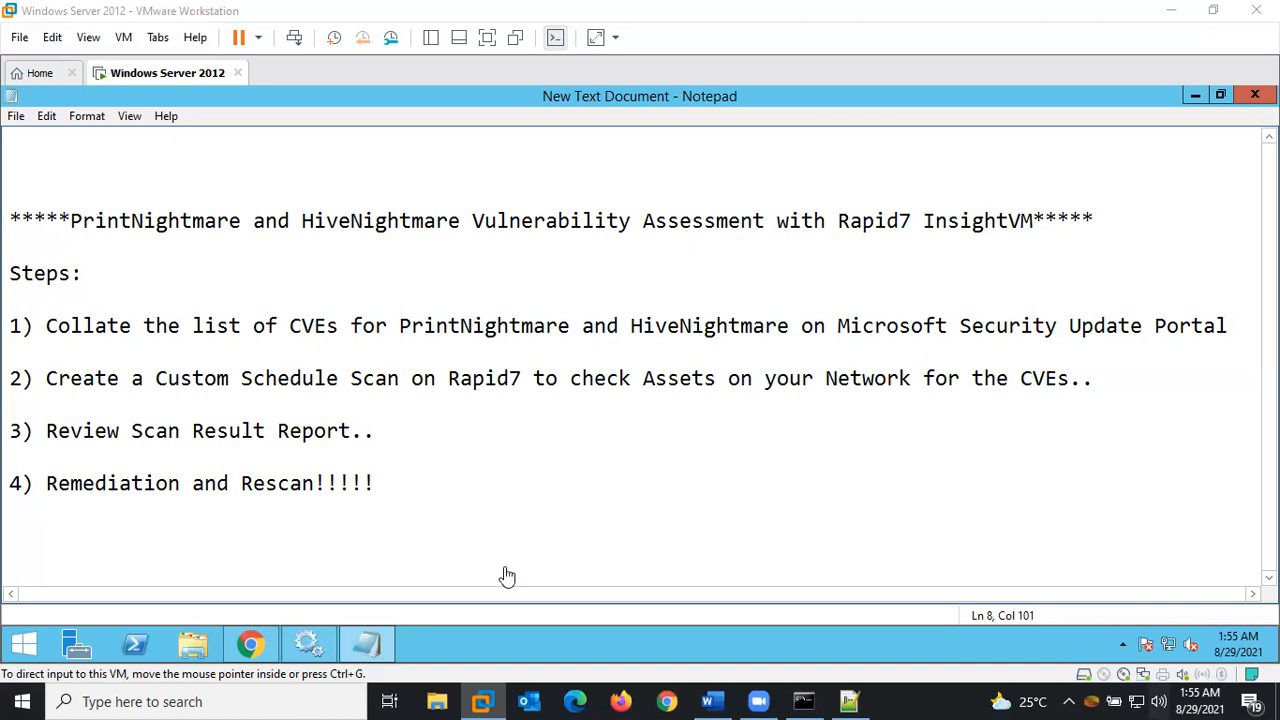
# Bring up the Security Update Guide vulnerability list and toggle its filter row off and on
pyautogui.click(270, 545)
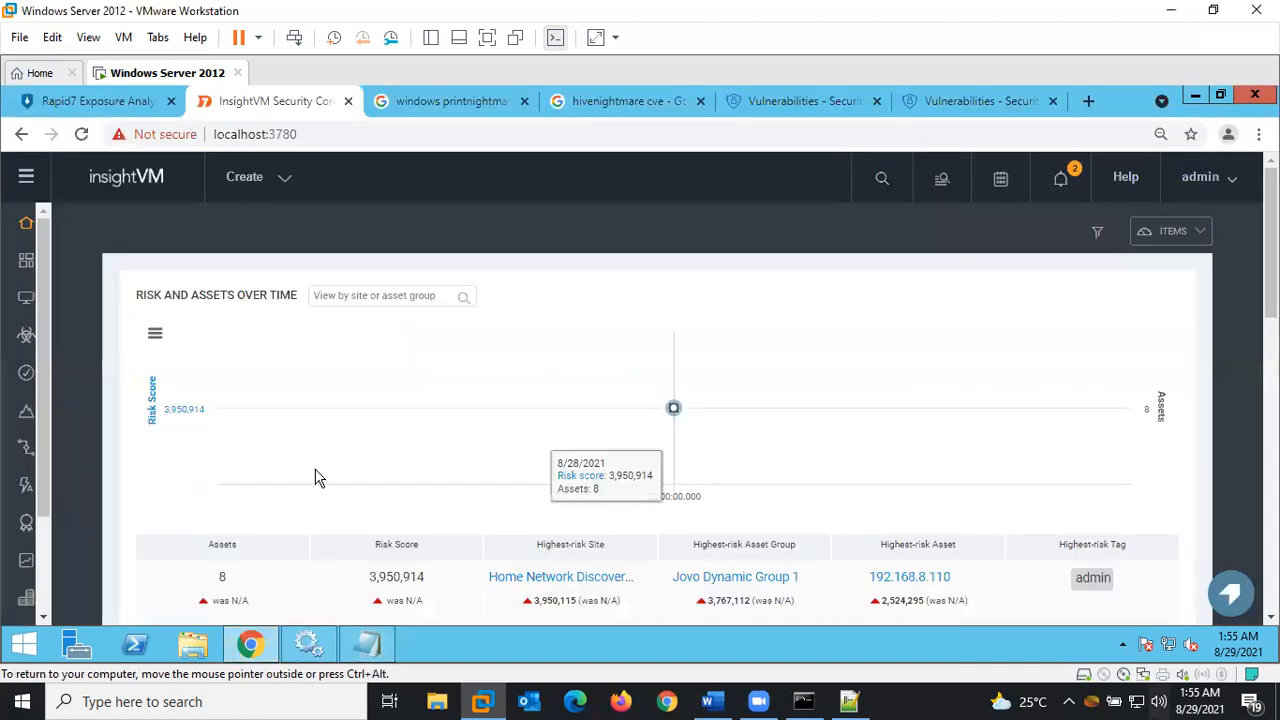
pyautogui.click(814, 101)
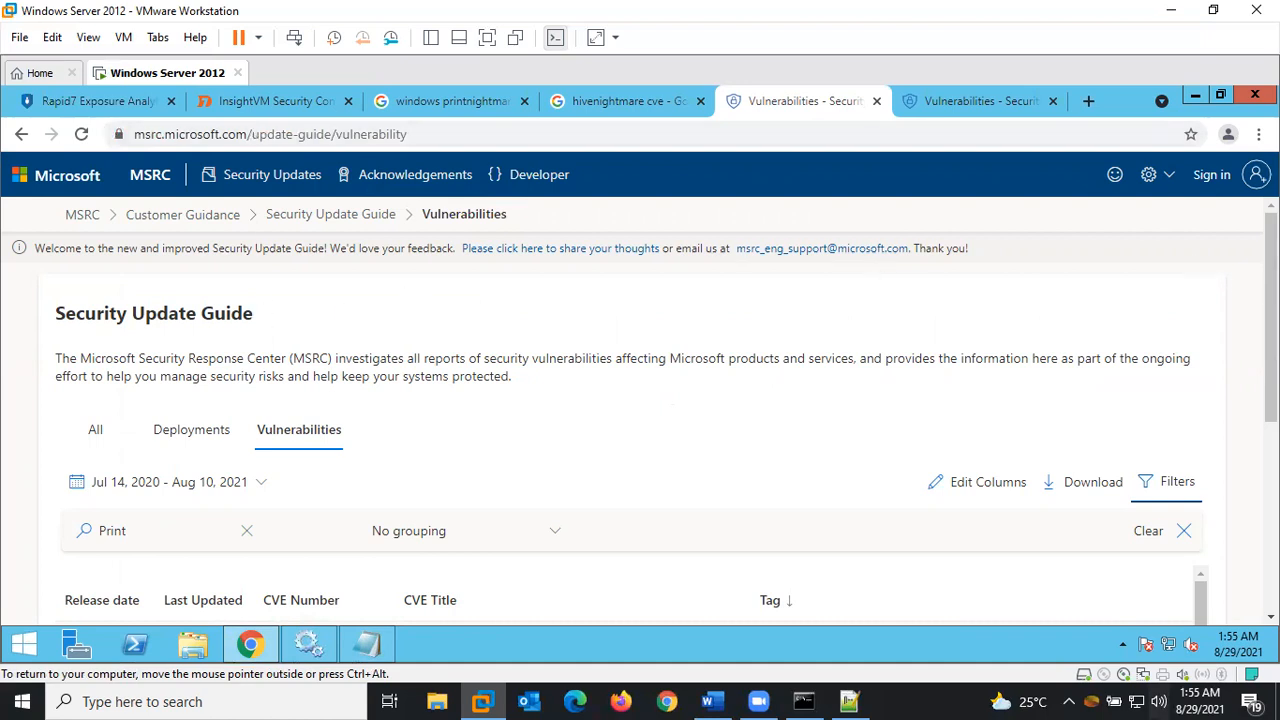
pyautogui.scroll(-2, 1230, 330)
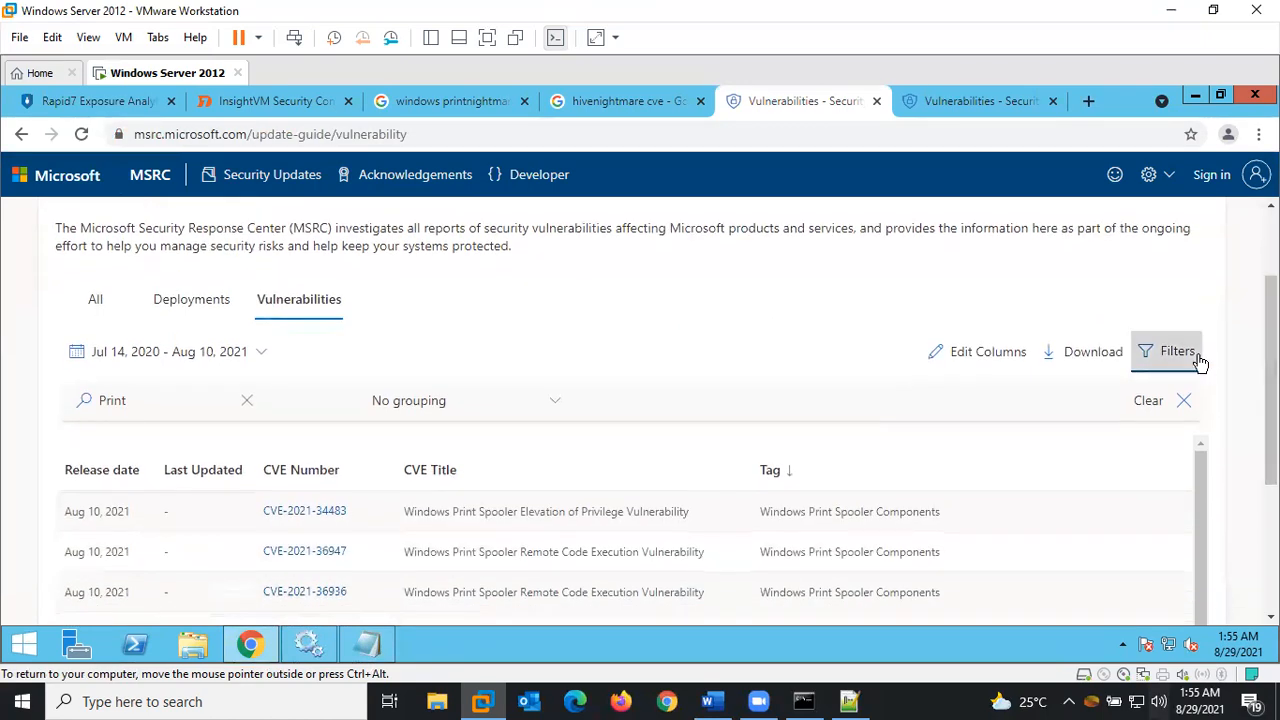
pyautogui.click(1180, 353)
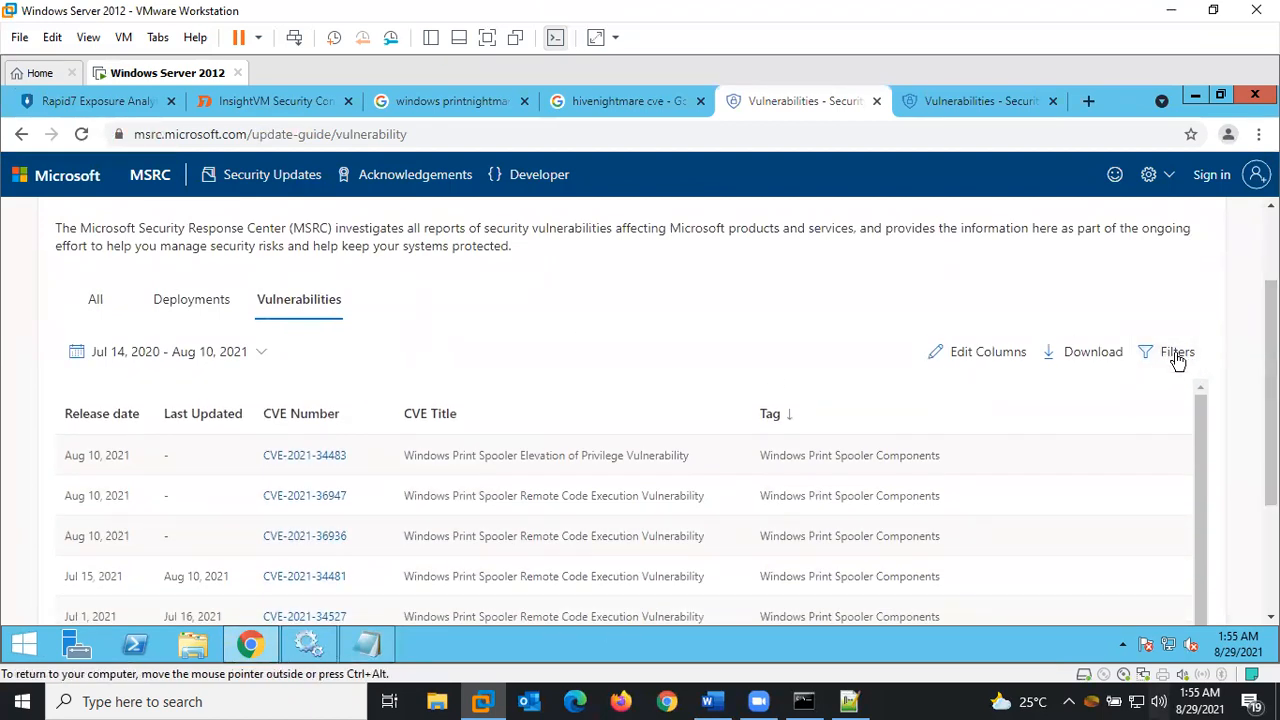
pyautogui.click(1180, 353)
# Filter the list to 'Print', load more rows, and select the twelve Print Spooler CVE rows
pyautogui.click(147, 404)
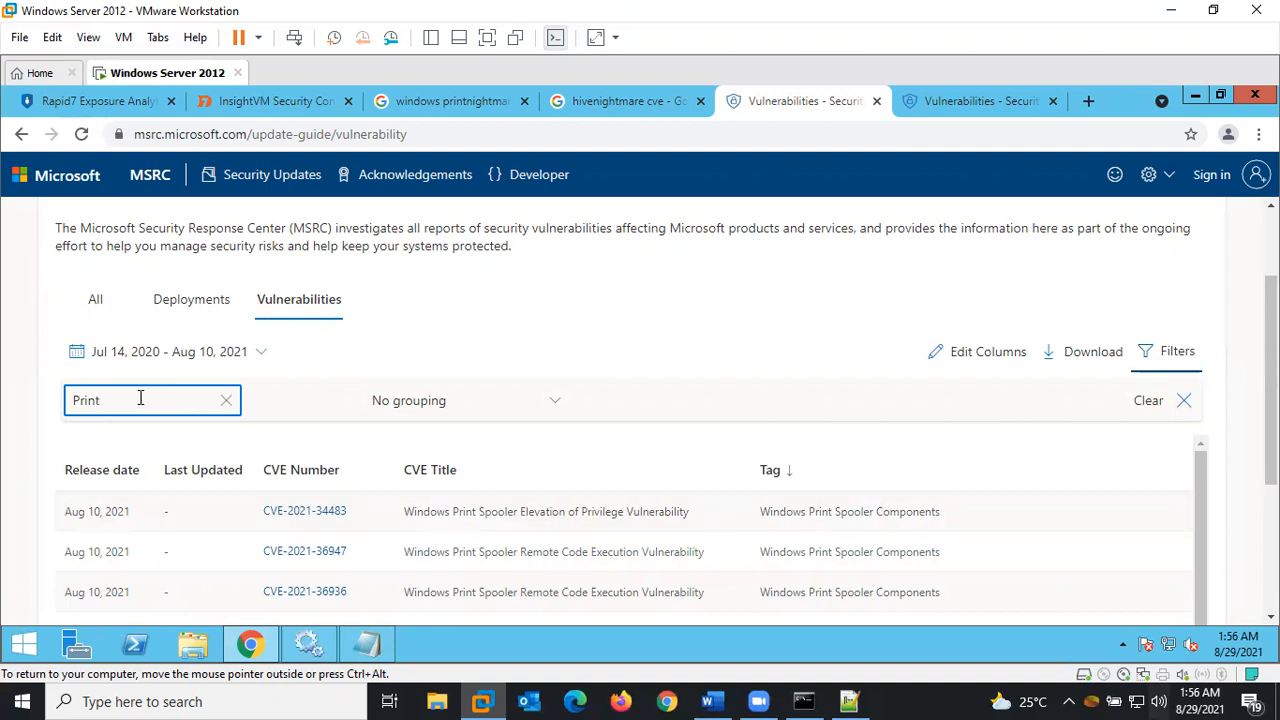
pyautogui.press('BackSpace')
pyautogui.press('BackSpace')
pyautogui.press('BackSpace')
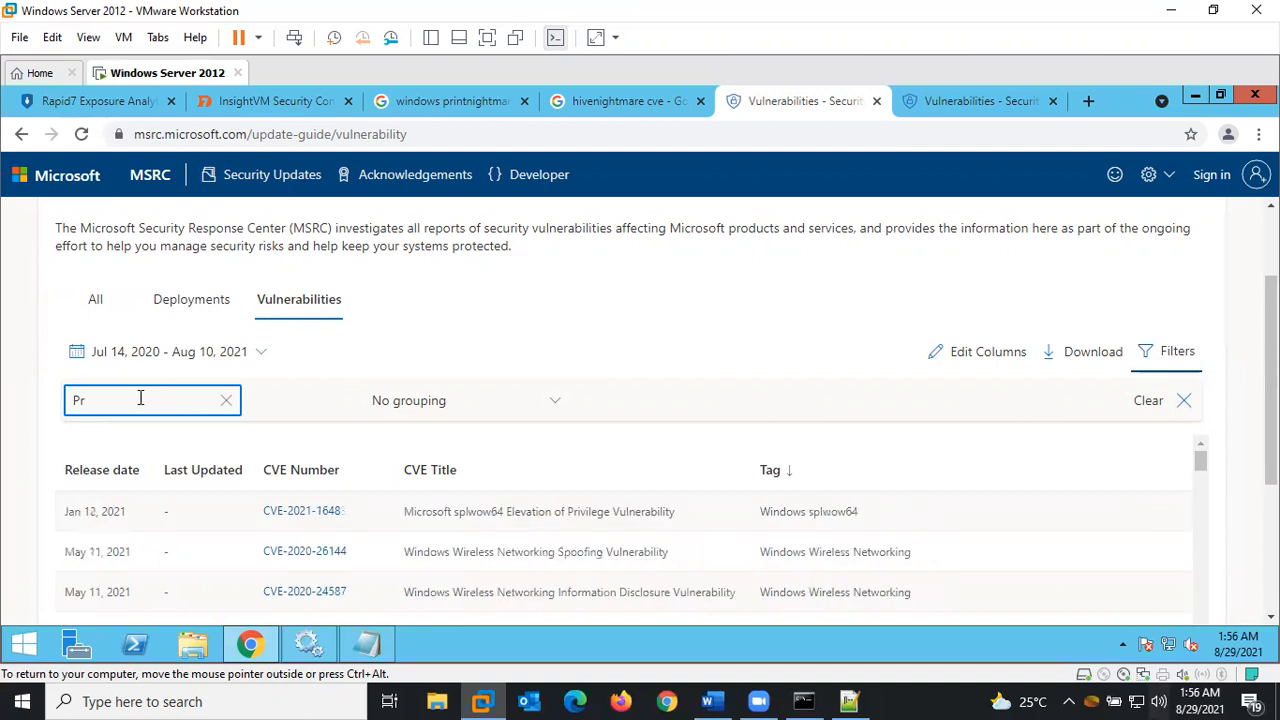
pyautogui.write('int')
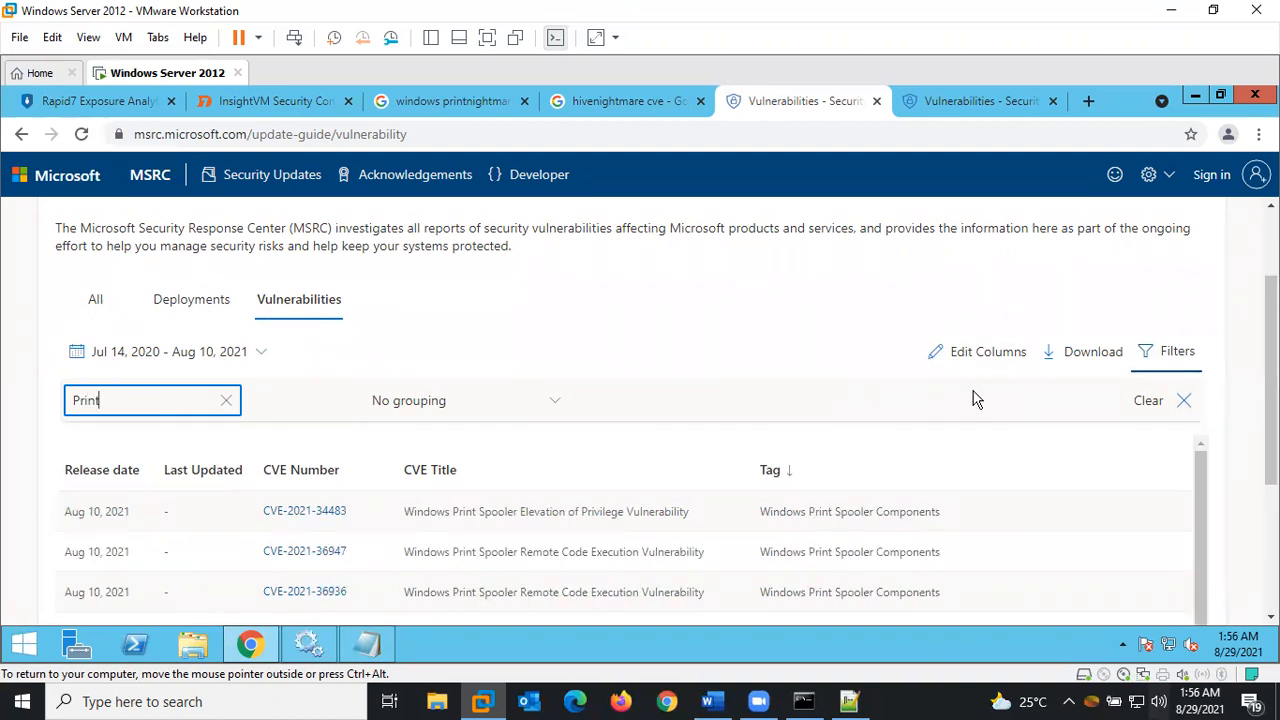
pyautogui.scroll(-3, 1254, 440)
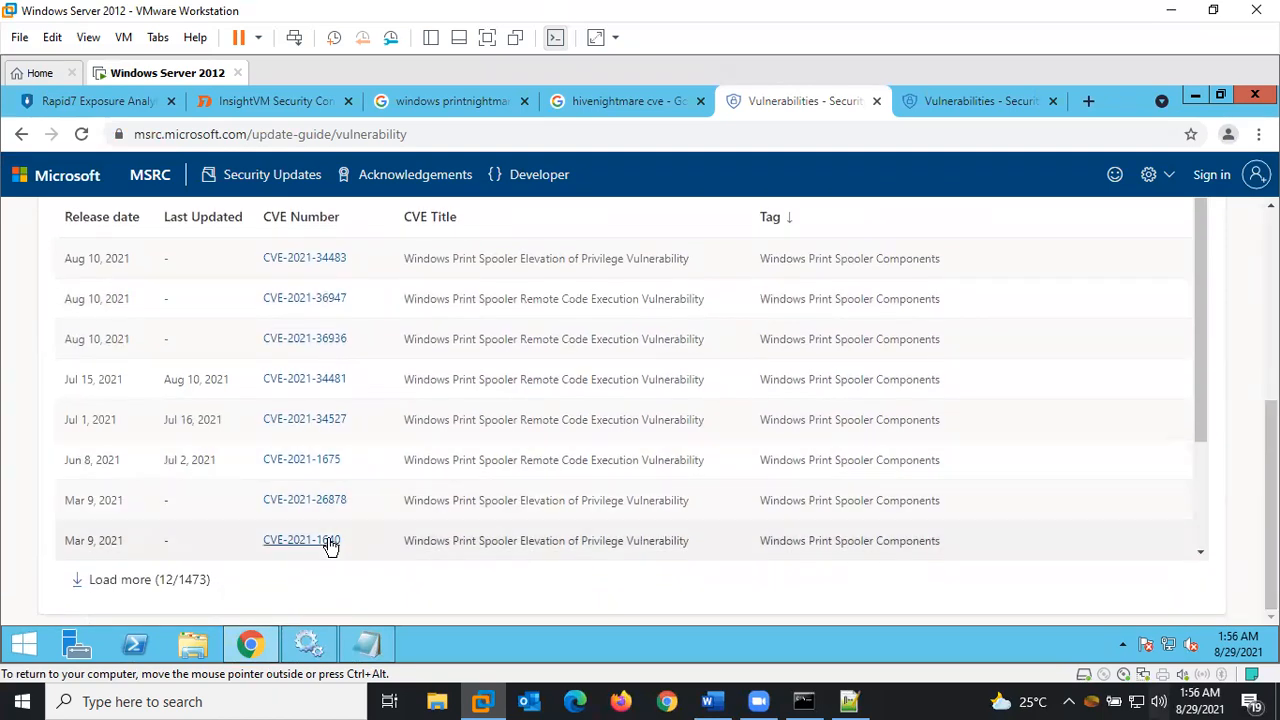
pyautogui.click(106, 577)
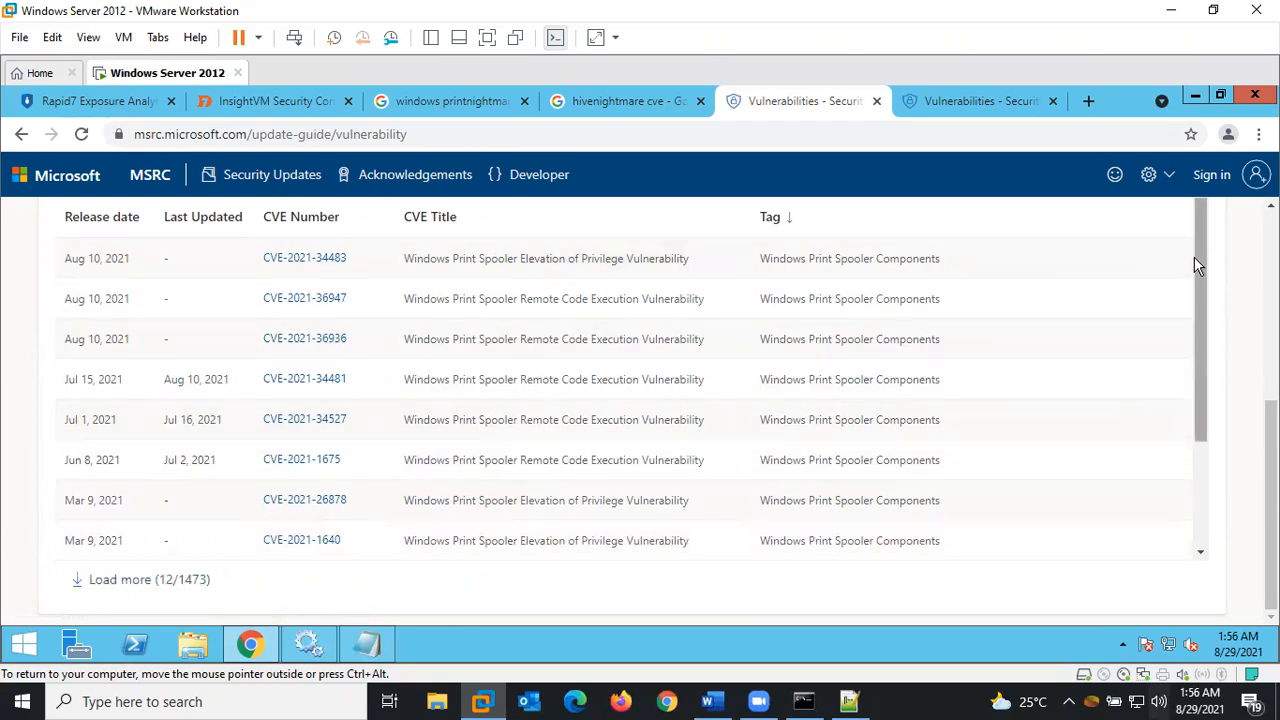
pyautogui.moveTo(1200, 258); pyautogui.dragTo(1205, 221)
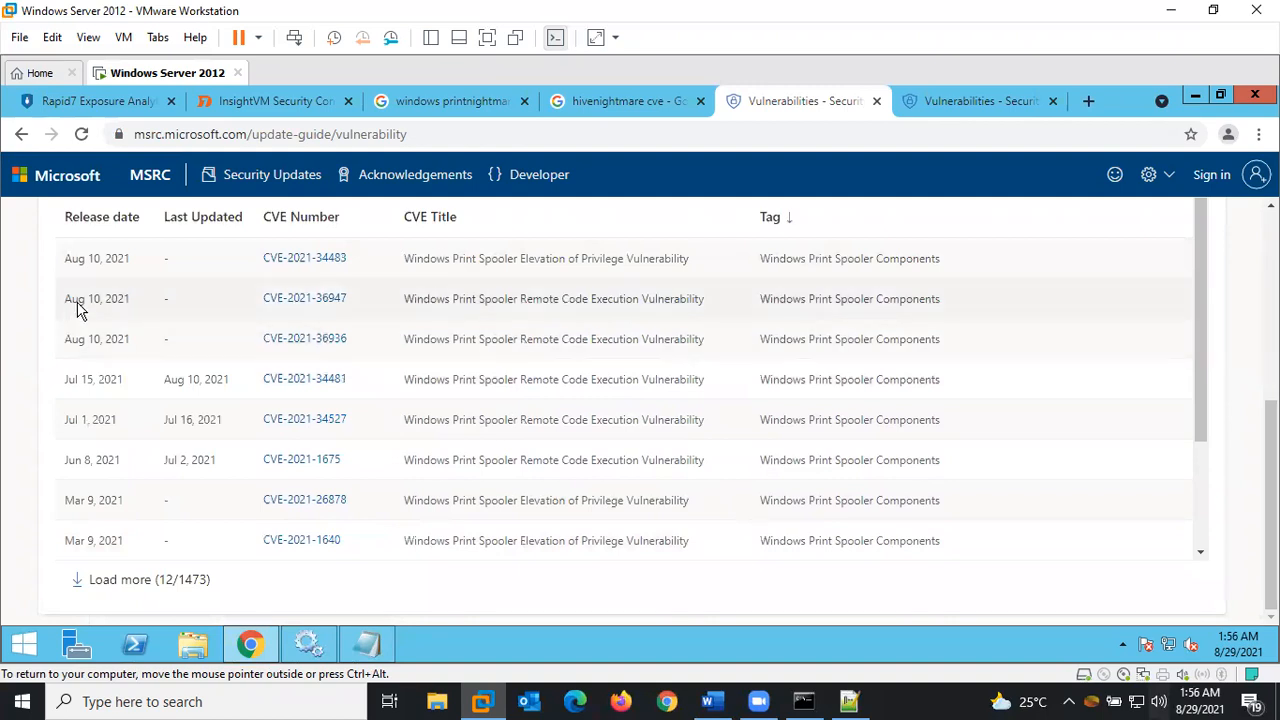
pyautogui.moveTo(262, 256); pyautogui.dragTo(350, 590)
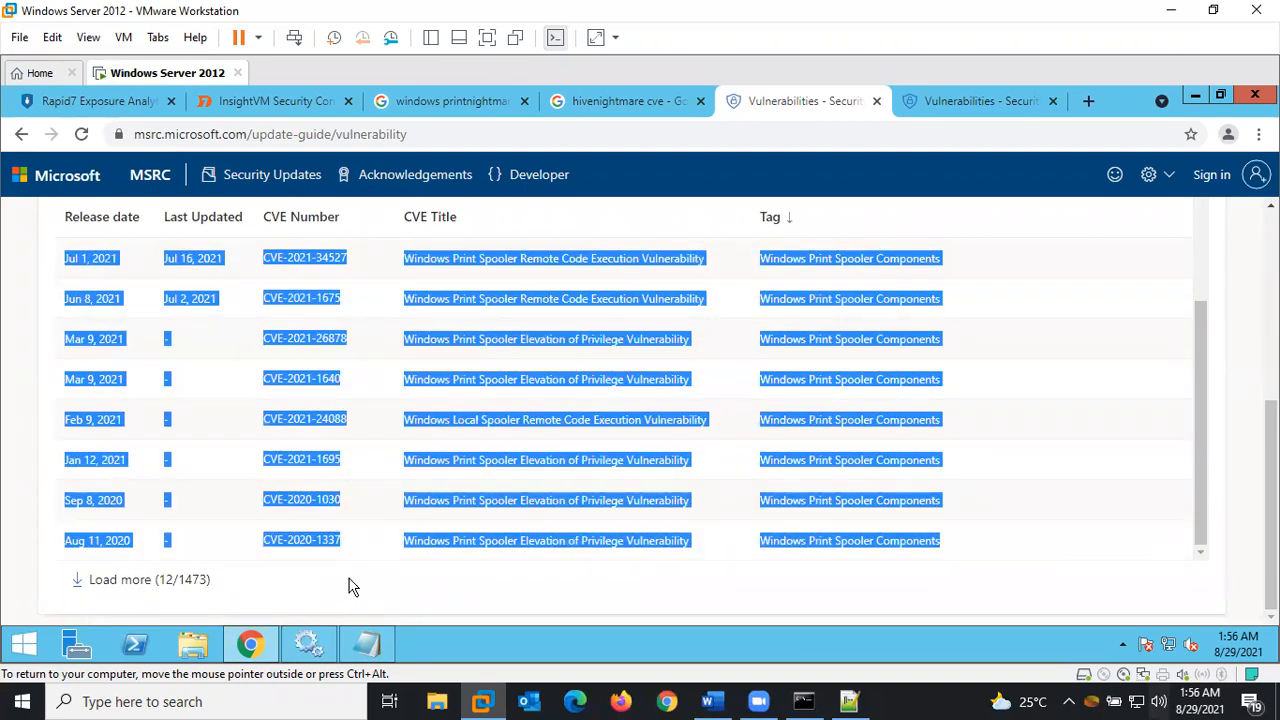
pyautogui.click(370, 645)
# Paste the Print Spooler CVEs (CVE-2021-34483 through CVE-2020-1337) below the Remediation and Rescan step
pyautogui.click(393, 557)
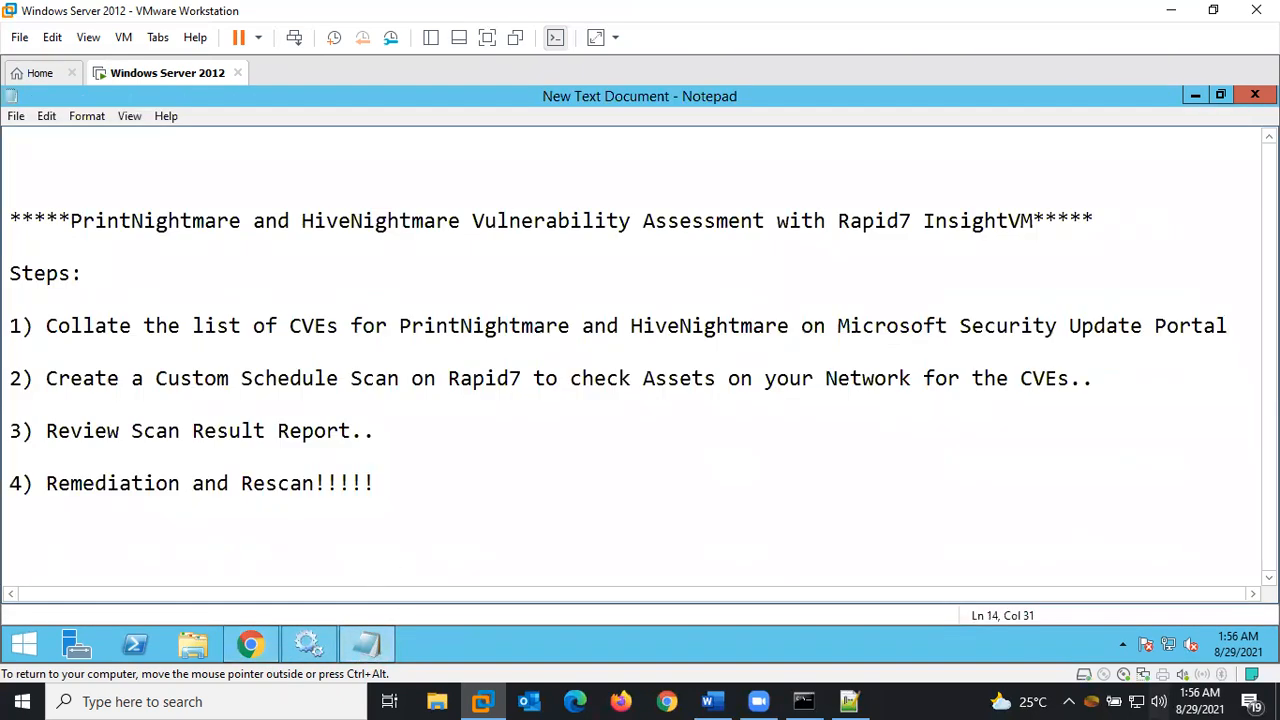
pyautogui.hotkey('ctrl', 'v')
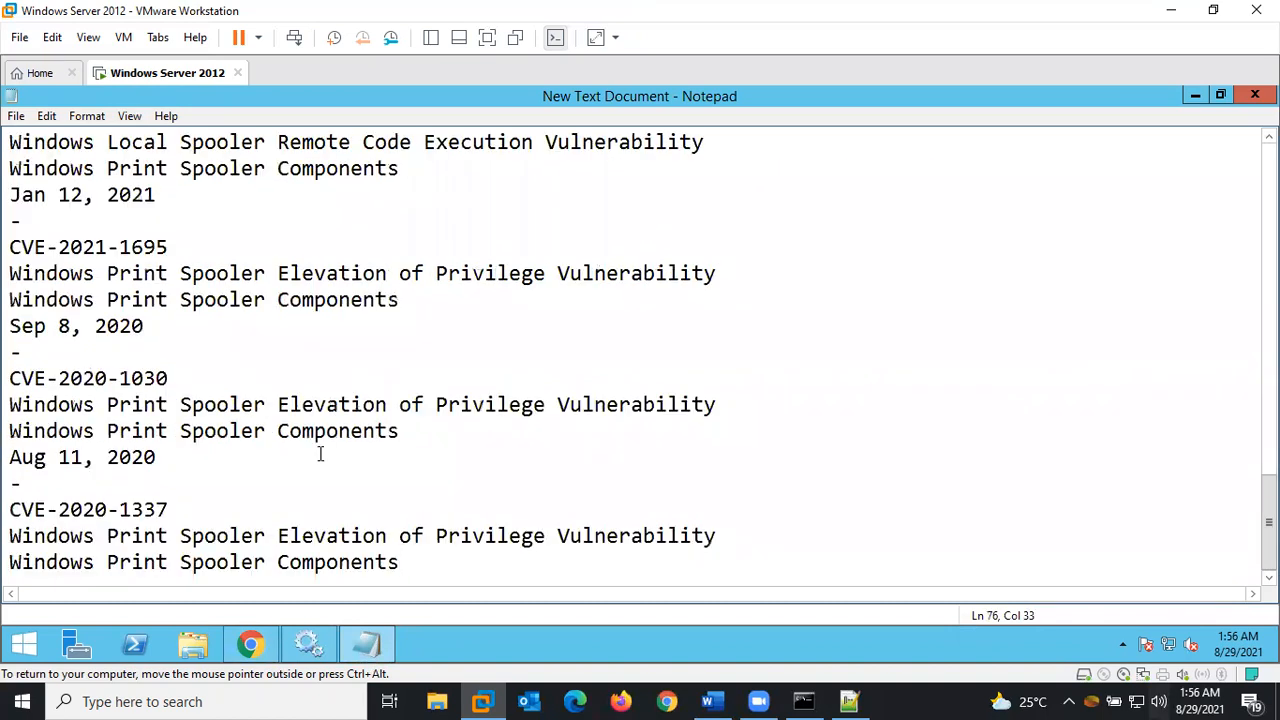
pyautogui.moveTo(1269, 550); pyautogui.dragTo(1269, 212)
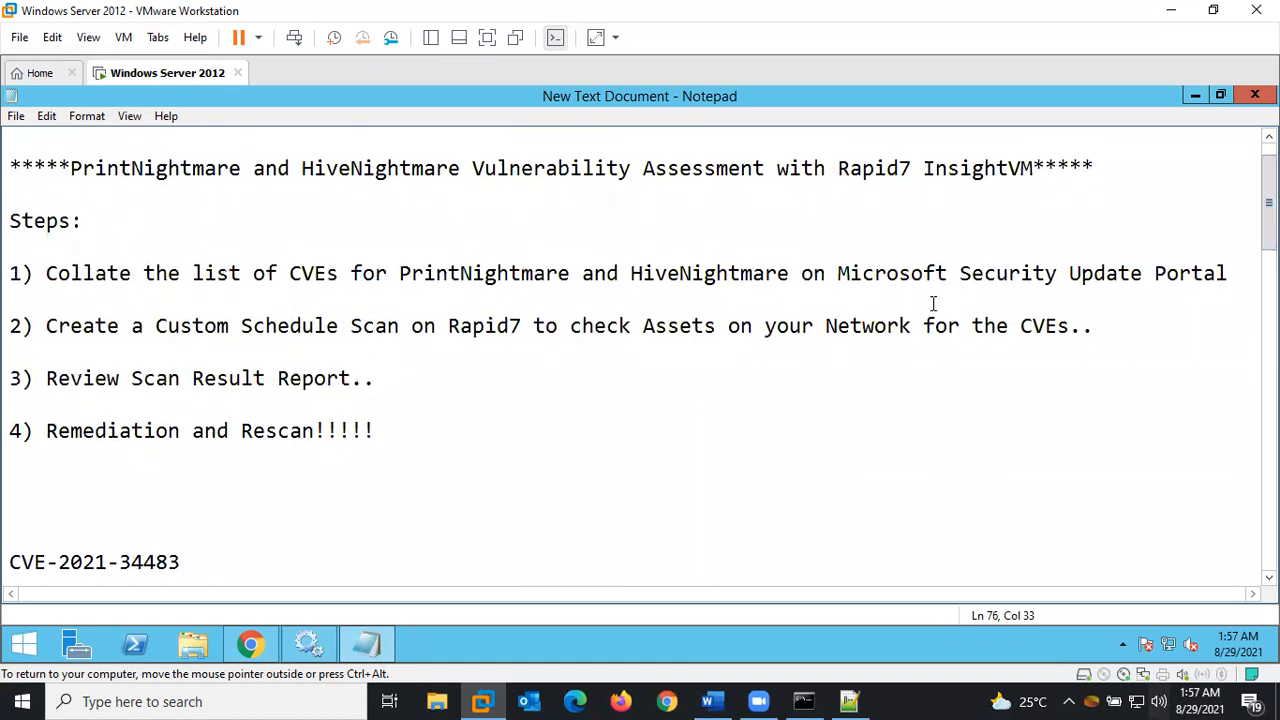
pyautogui.click(253, 643)
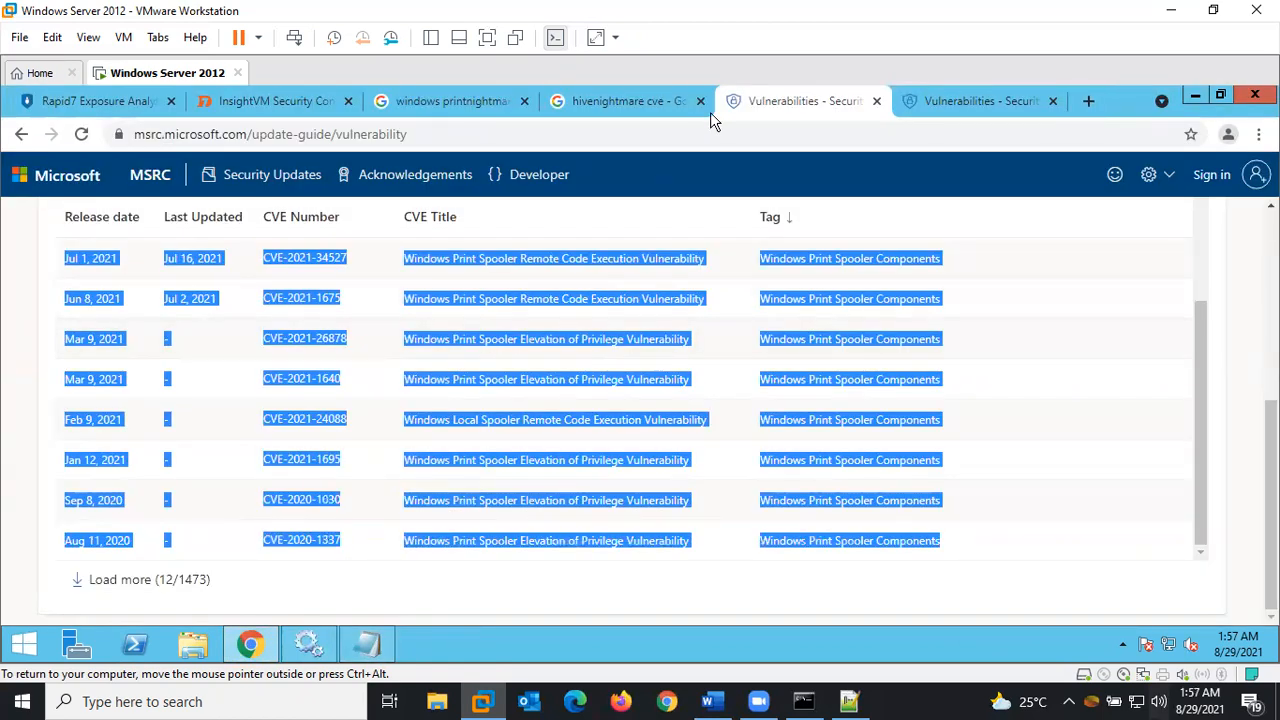
# Select the CVE-2021-36934 search term for copying and place the caret above the notes' CVE list
pyautogui.click(995, 101)
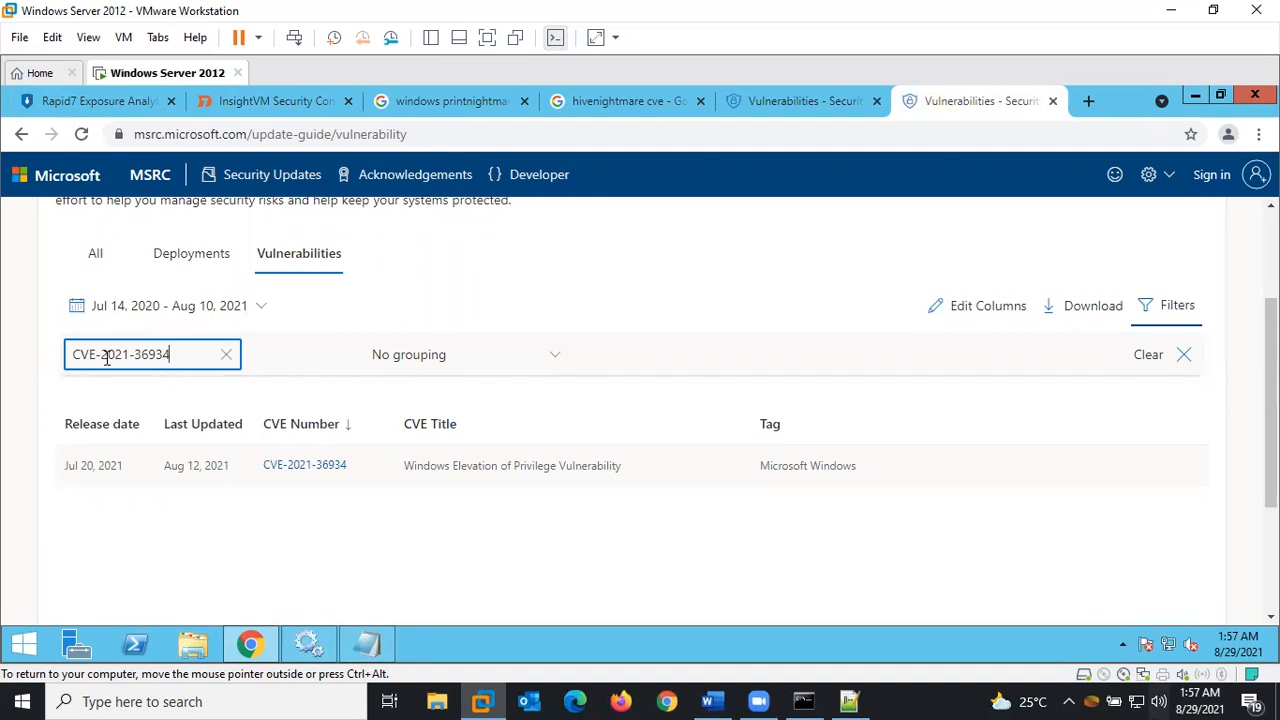
pyautogui.tripleClick(140, 356)
pyautogui.hotkey('ctrl', 'c')
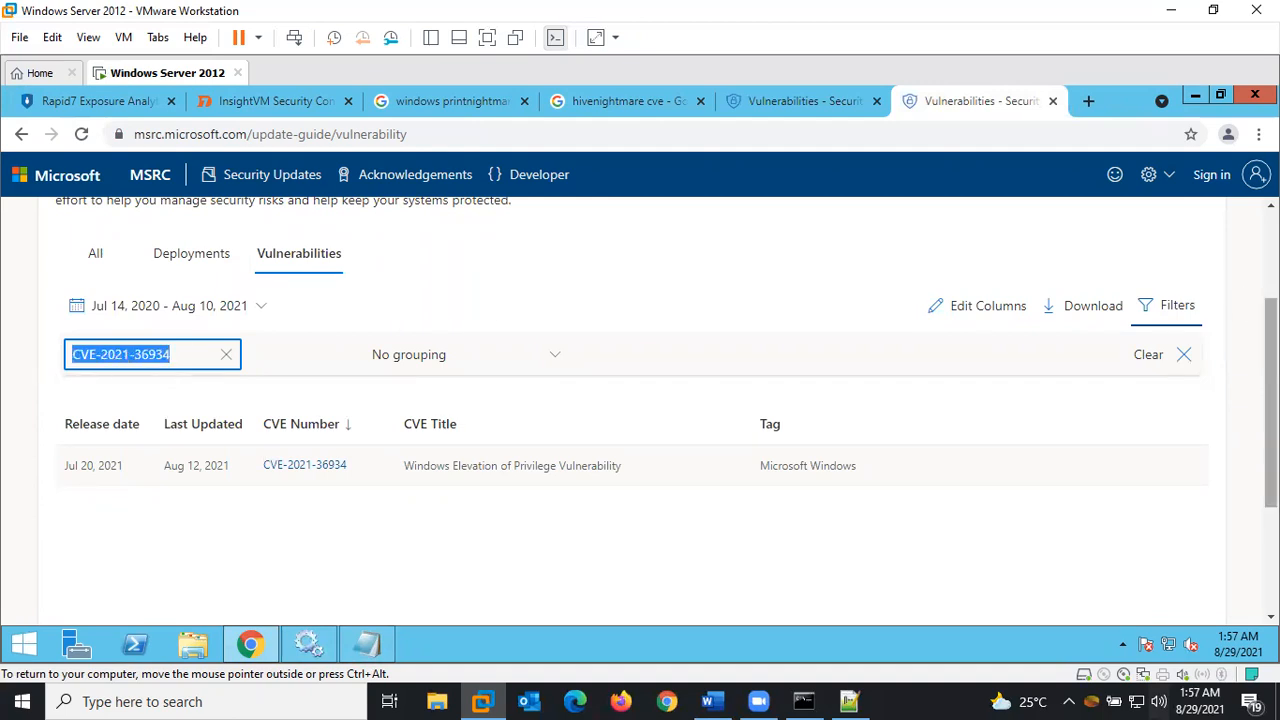
pyautogui.scroll(2, 1255, 313)
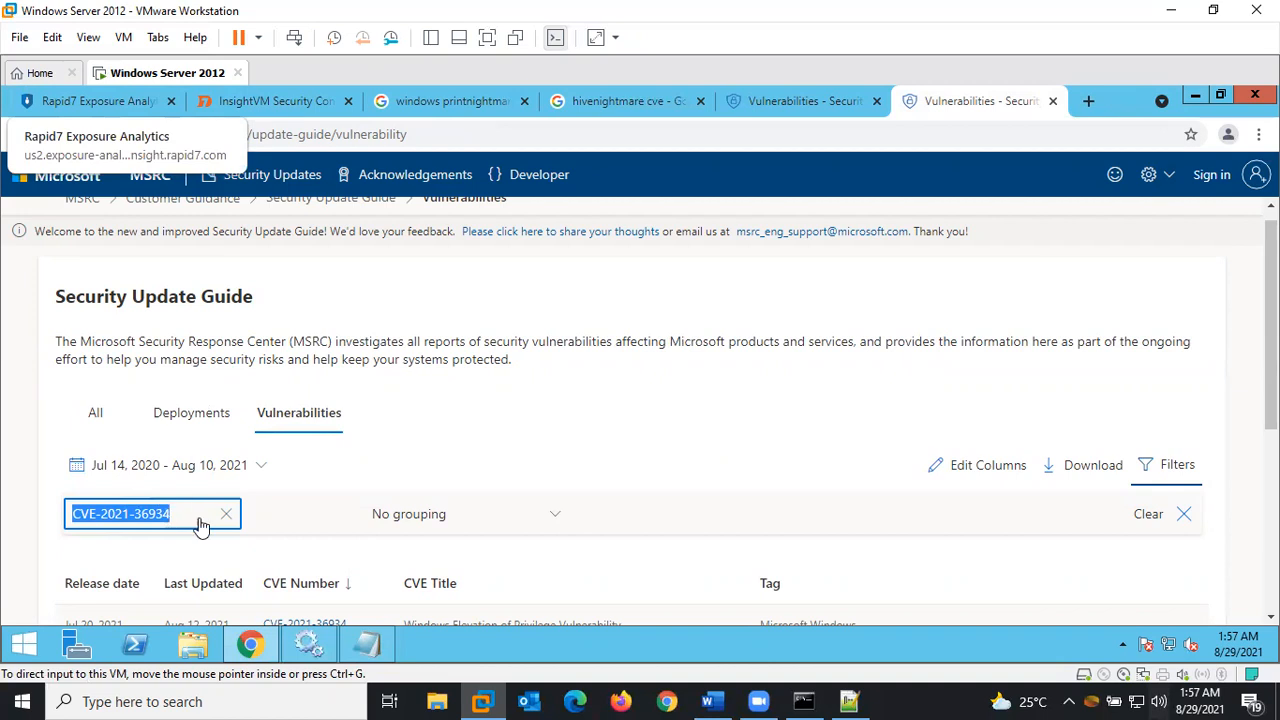
pyautogui.click(367, 644)
pyautogui.click(168, 519)
# Paste CVE-2021-36934 on its own line directly above CVE-2021-34483 in the notes
pyautogui.hotkey('ctrl', 'v')
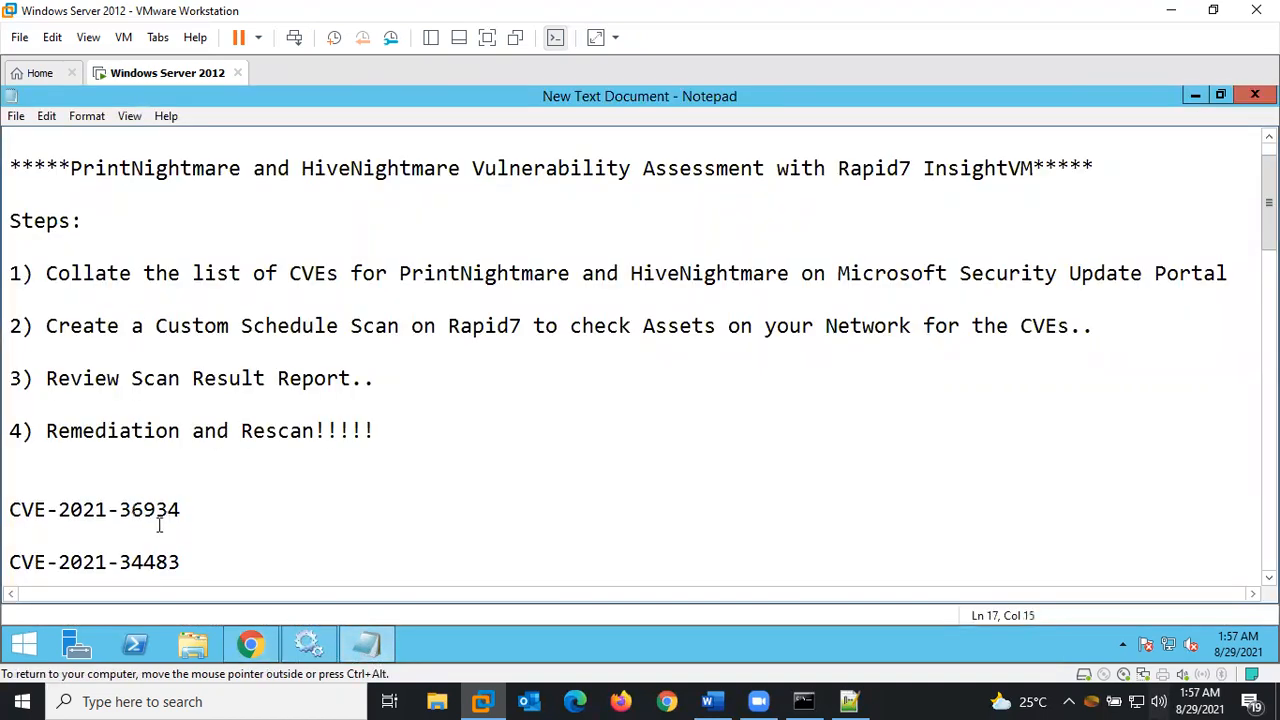
pyautogui.press('BackSpace')
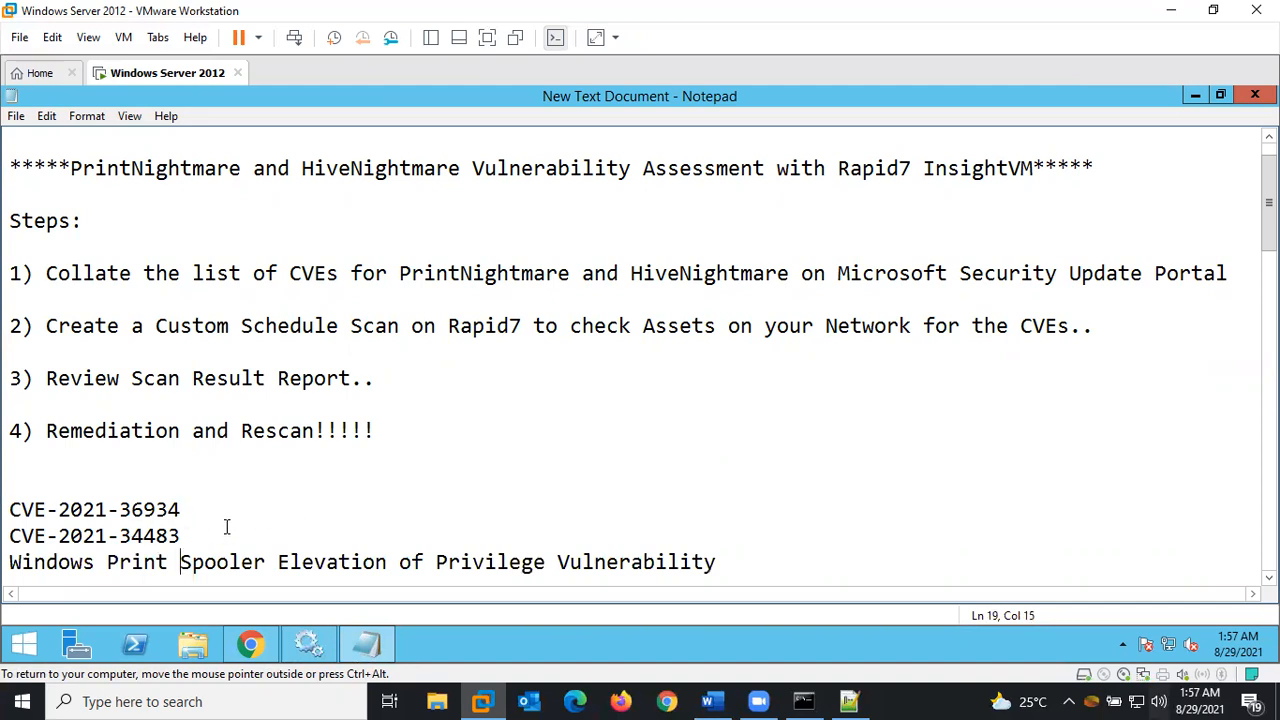
pyautogui.press('Down')
pyautogui.press('Down')
pyautogui.press('Down')
pyautogui.press('Down')
pyautogui.press('Up')
pyautogui.press('Up')
pyautogui.press('Up')
pyautogui.press('Up')
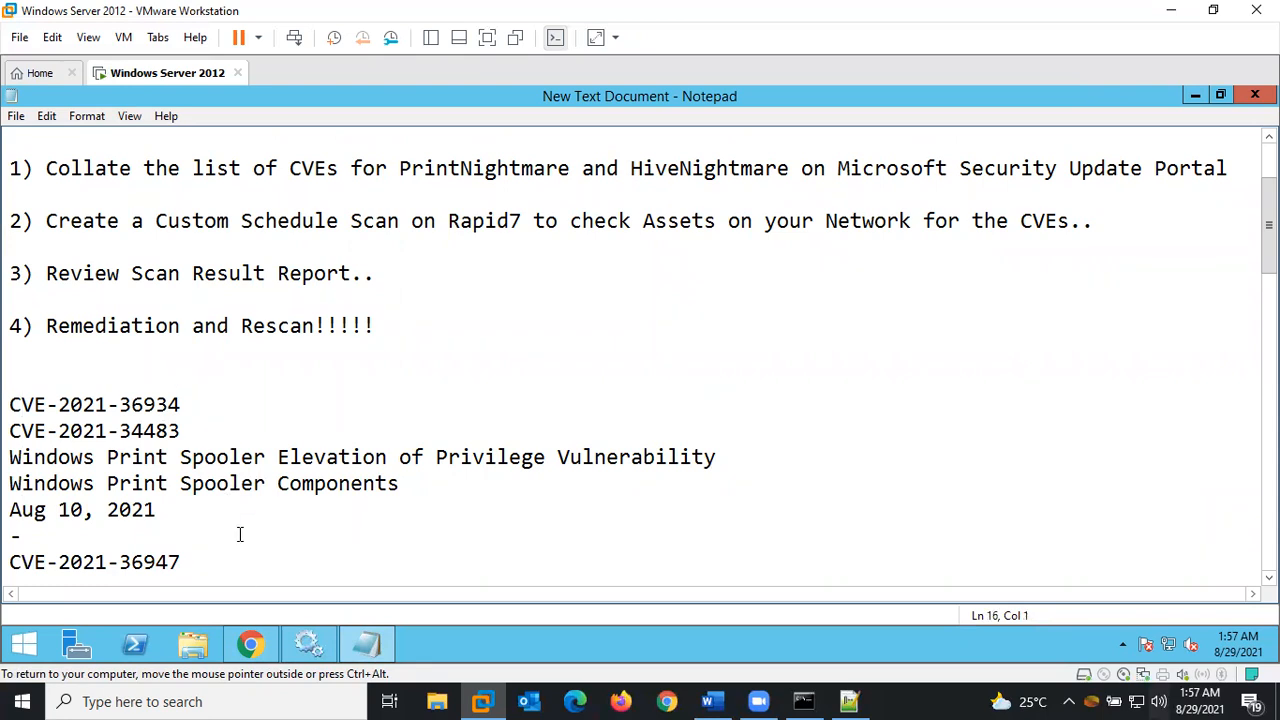
pyautogui.click(250, 644)
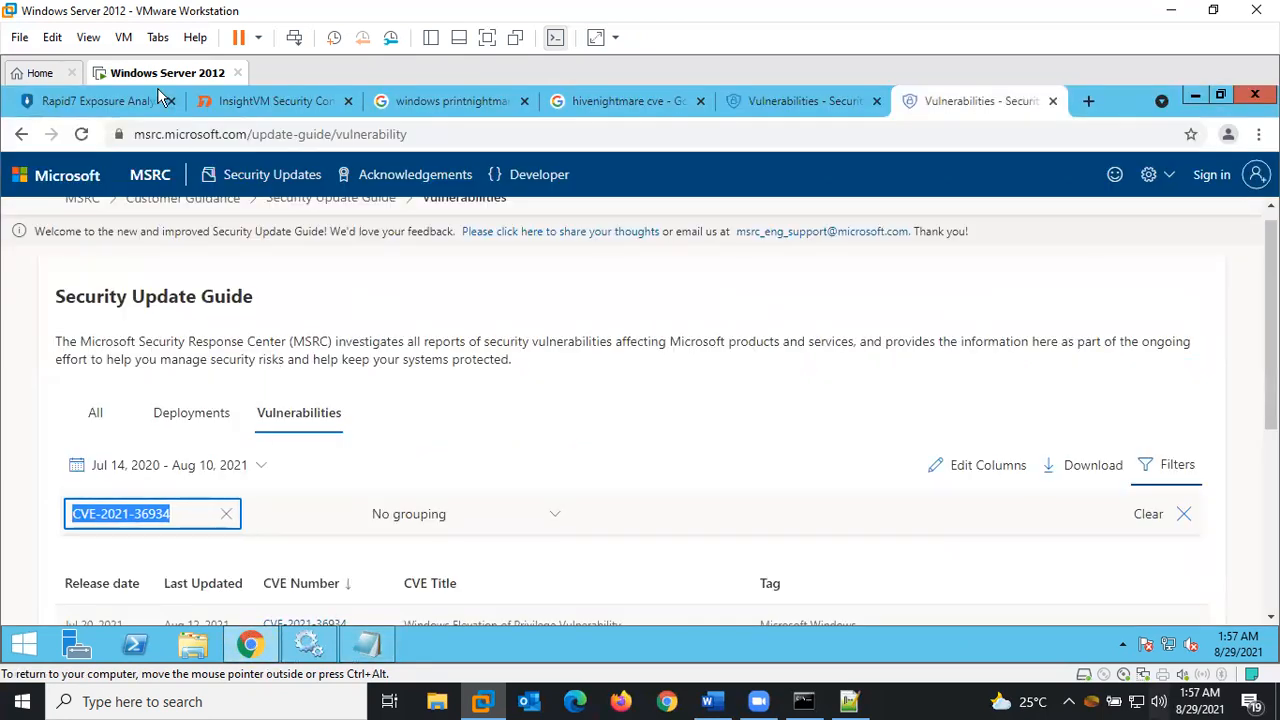
pyautogui.click(116, 106)
# Go to InsightVM's Administration page and create a new template under Scan Options
pyautogui.click(248, 106)
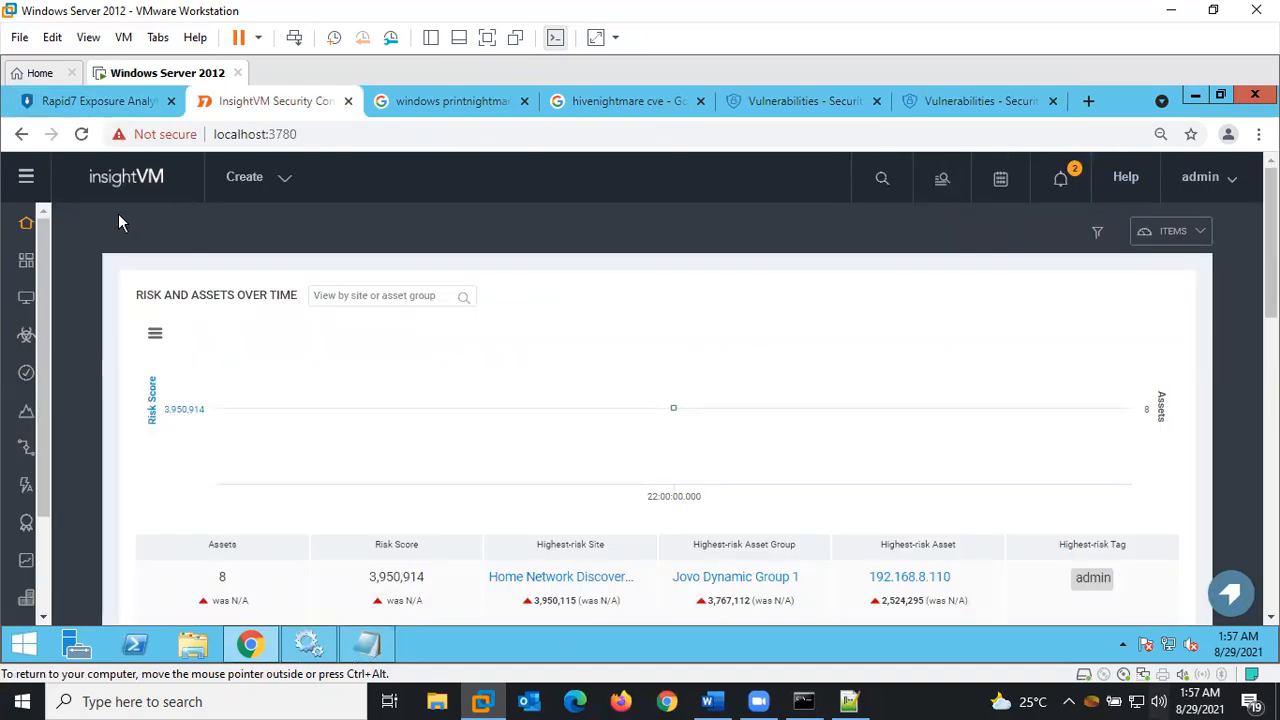
pyautogui.click(26, 180)
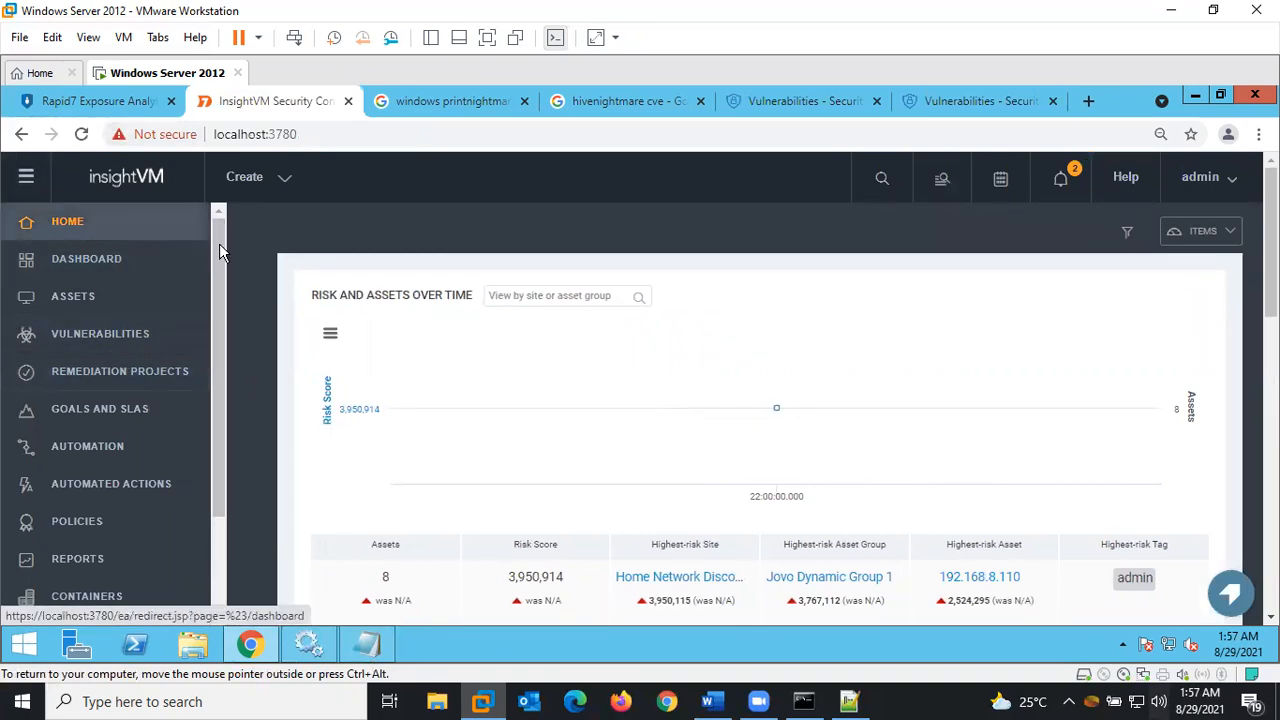
pyautogui.moveTo(221, 238)
pyautogui.mouseDown()
pyautogui.moveTo(217, 290)
pyautogui.moveTo(221, 248)
pyautogui.mouseUp()
pyautogui.scroll(1, 220, 241)
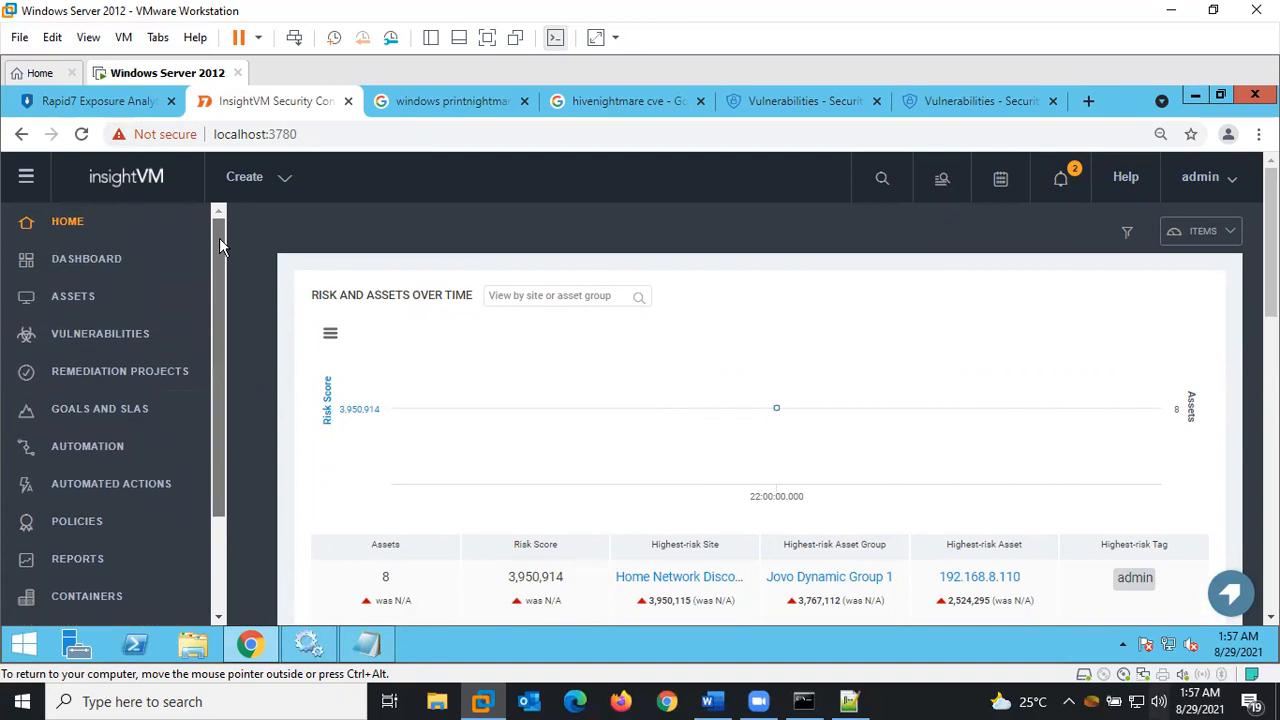
pyautogui.moveTo(219, 238)
pyautogui.mouseDown()
pyautogui.moveTo(212, 272)
pyautogui.moveTo(212, 236)
pyautogui.mouseUp()
pyautogui.scroll(-2, 175, 421)
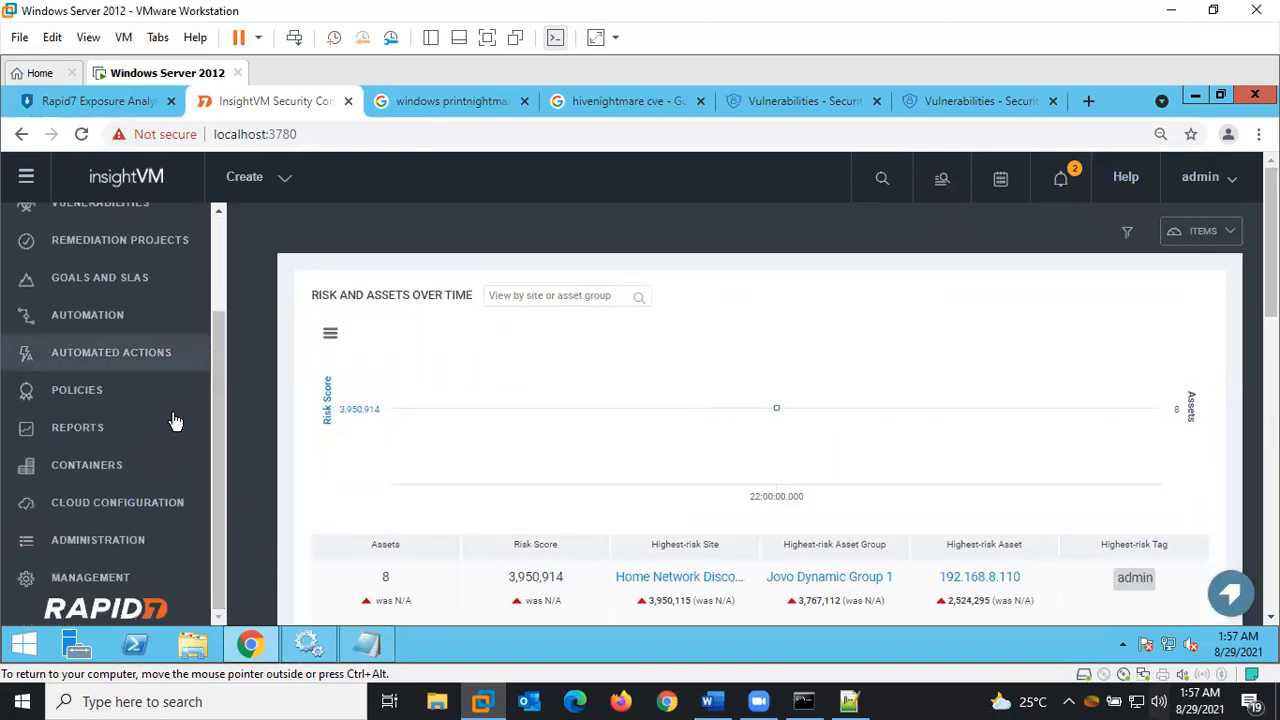
pyautogui.click(104, 540)
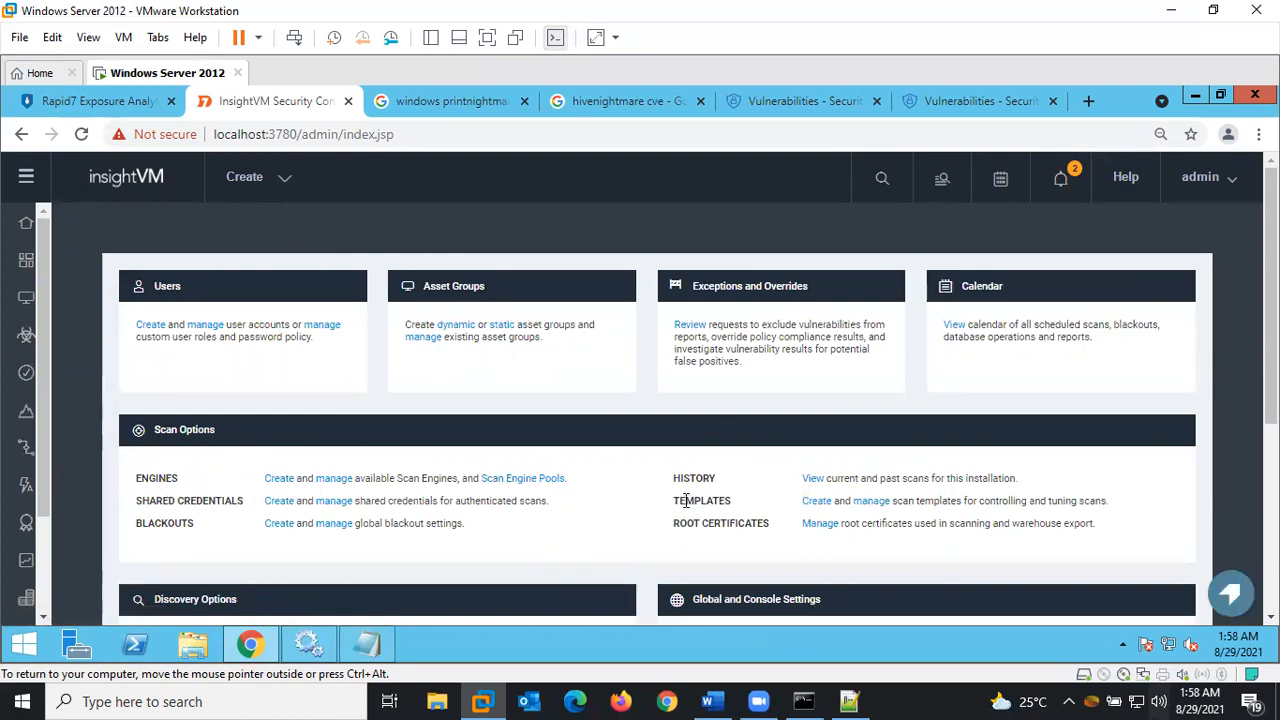
pyautogui.click(812, 501)
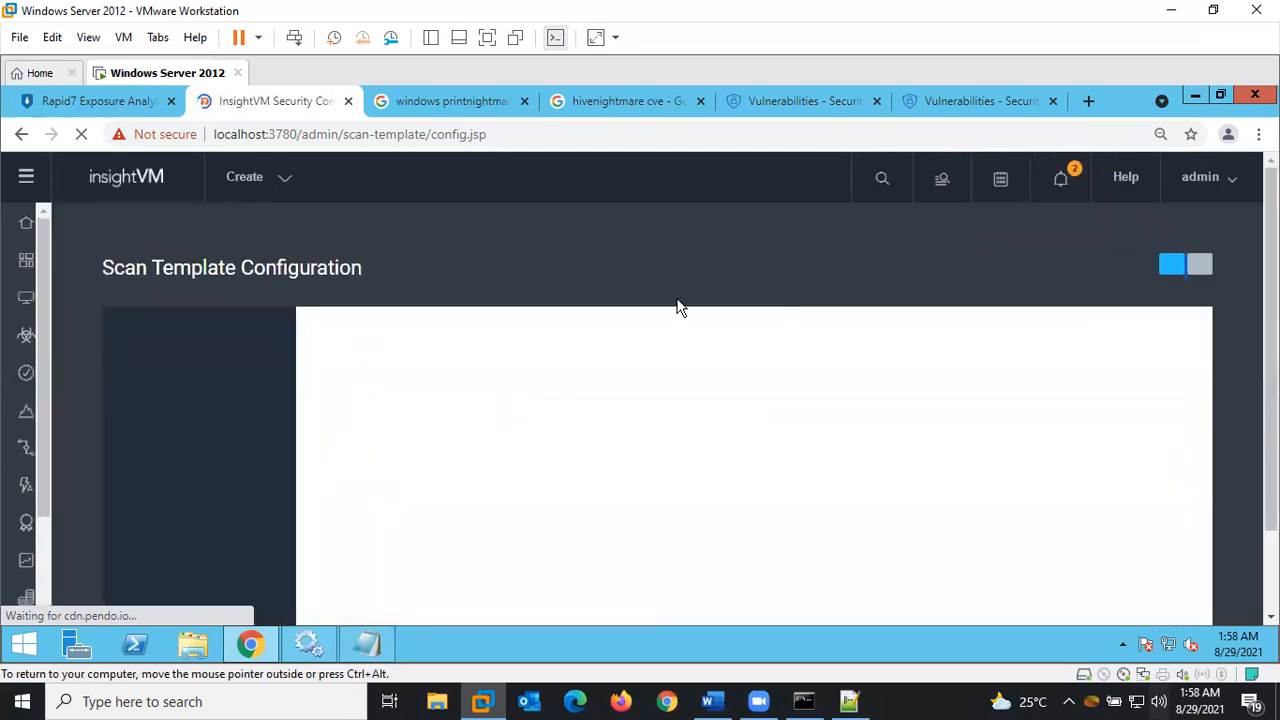
# Enable vulnerability, web spidering and policy checks in the template's General settings
pyautogui.doubleClick(678, 299)
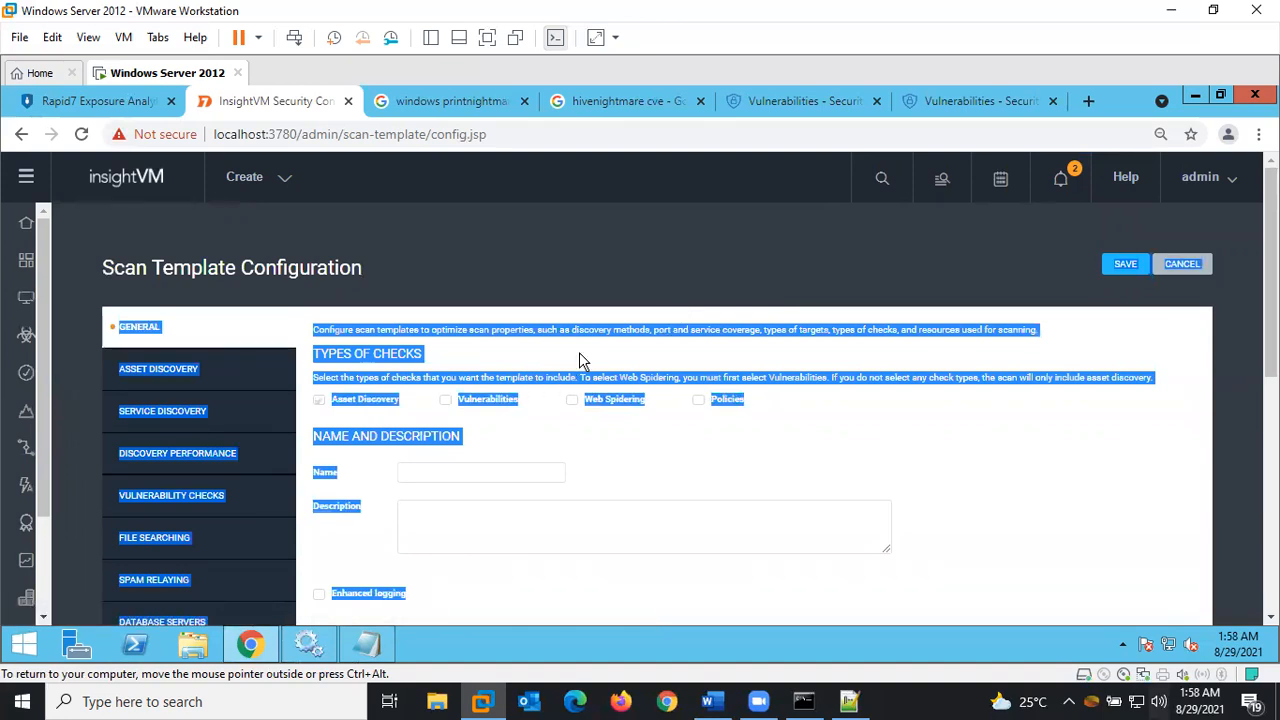
pyautogui.click(622, 350)
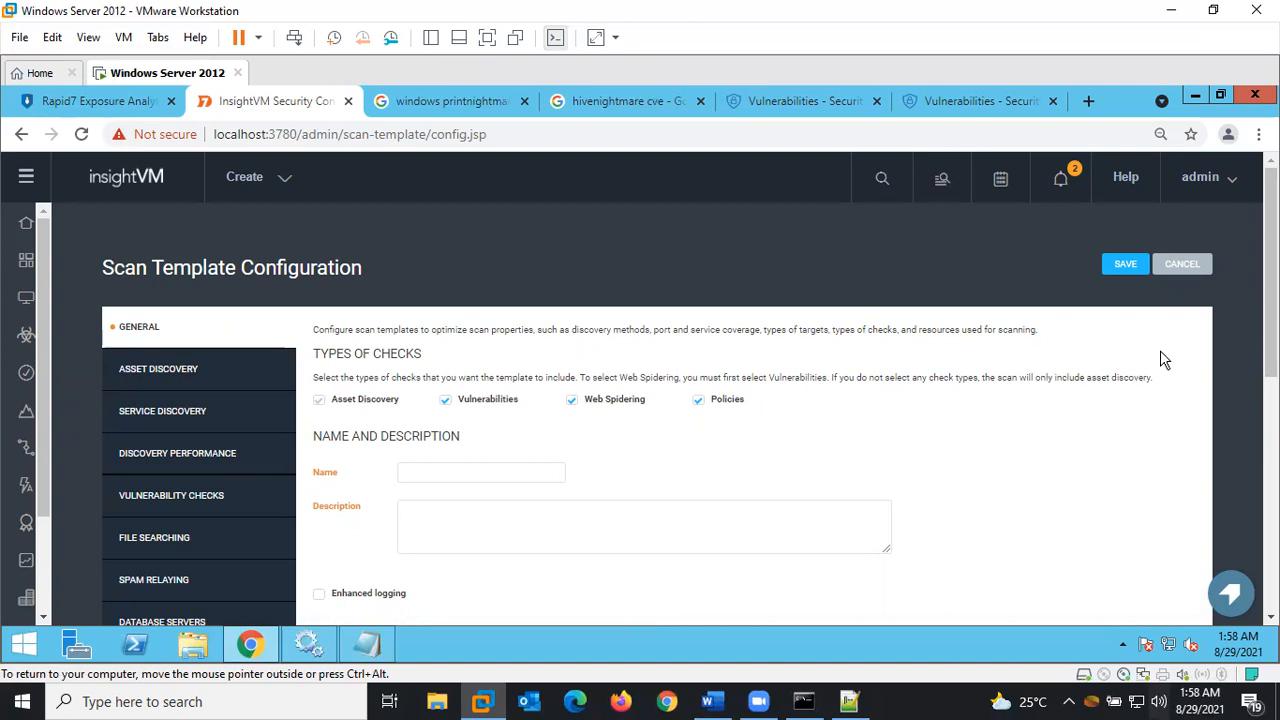
pyautogui.scroll(-2, 1163, 358)
pyautogui.scroll(-2, 690, 408)
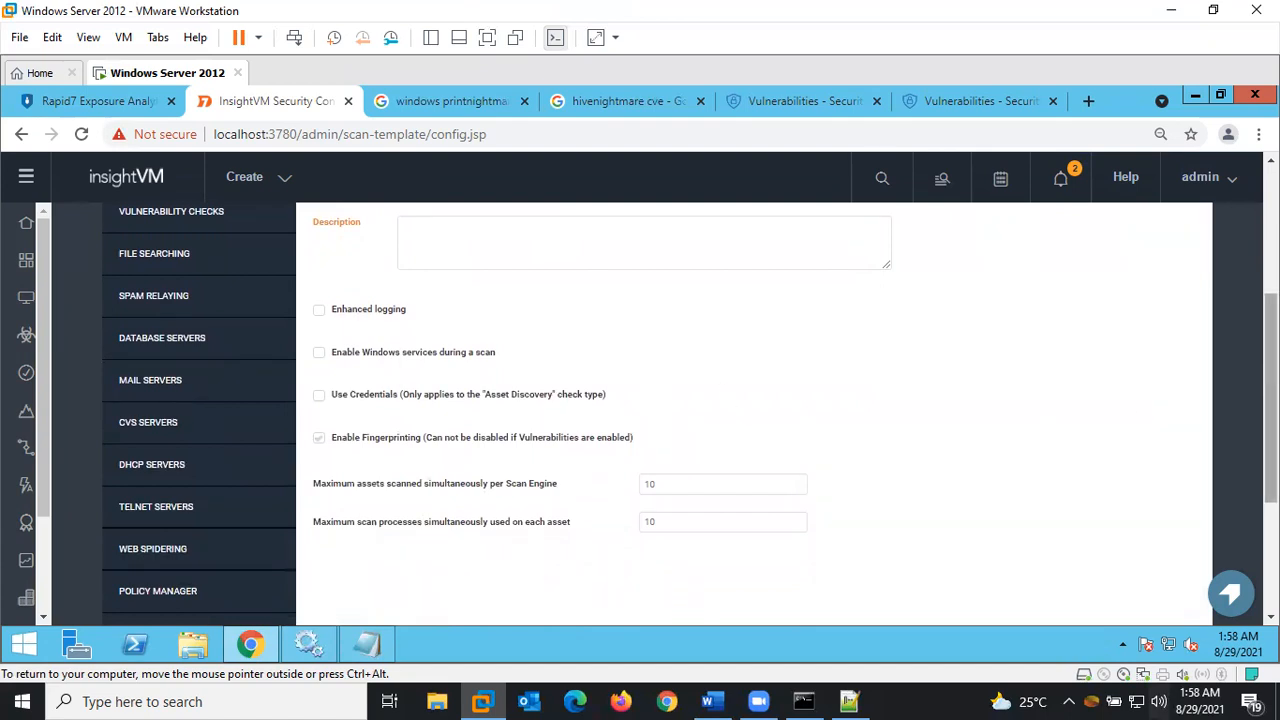
pyautogui.scroll(3, 1270, 400)
pyautogui.scroll(-2, 1270, 400)
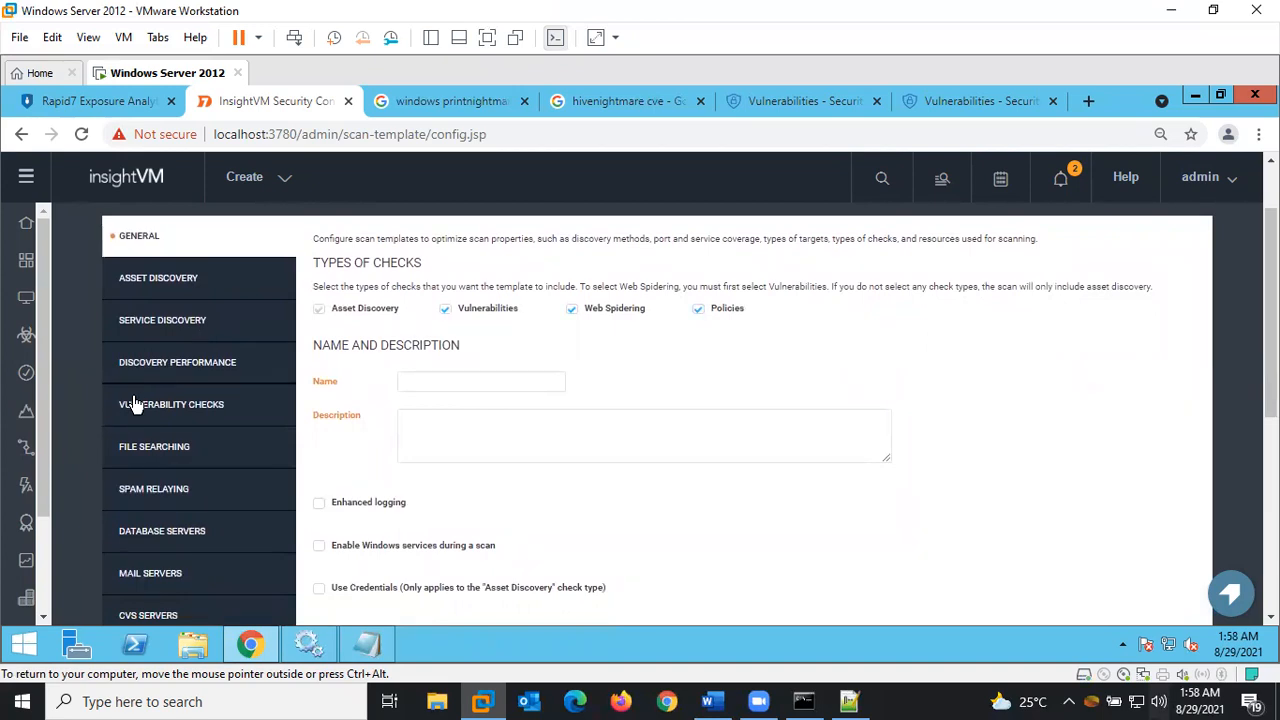
# Review the Asset Discovery settings, where only ARP pings verify live assets
pyautogui.click(147, 284)
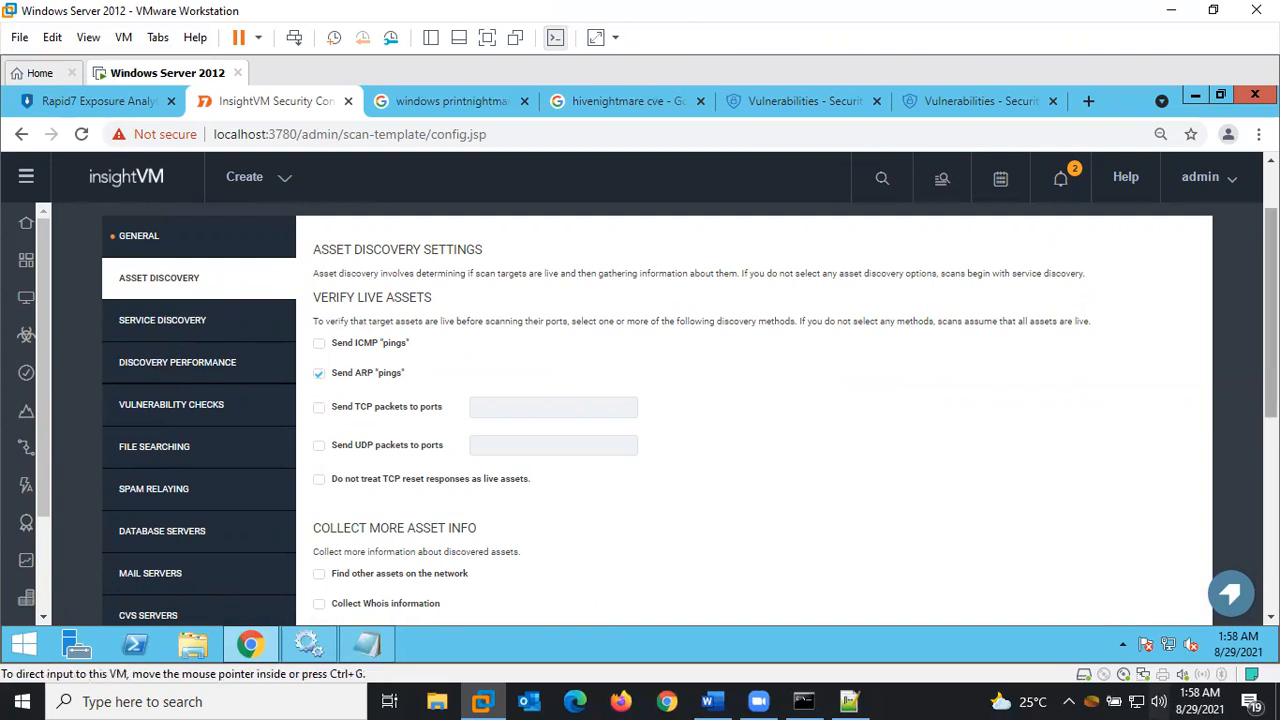
pyautogui.scroll(-2, 689, 410)
pyautogui.scroll(-4, 689, 410)
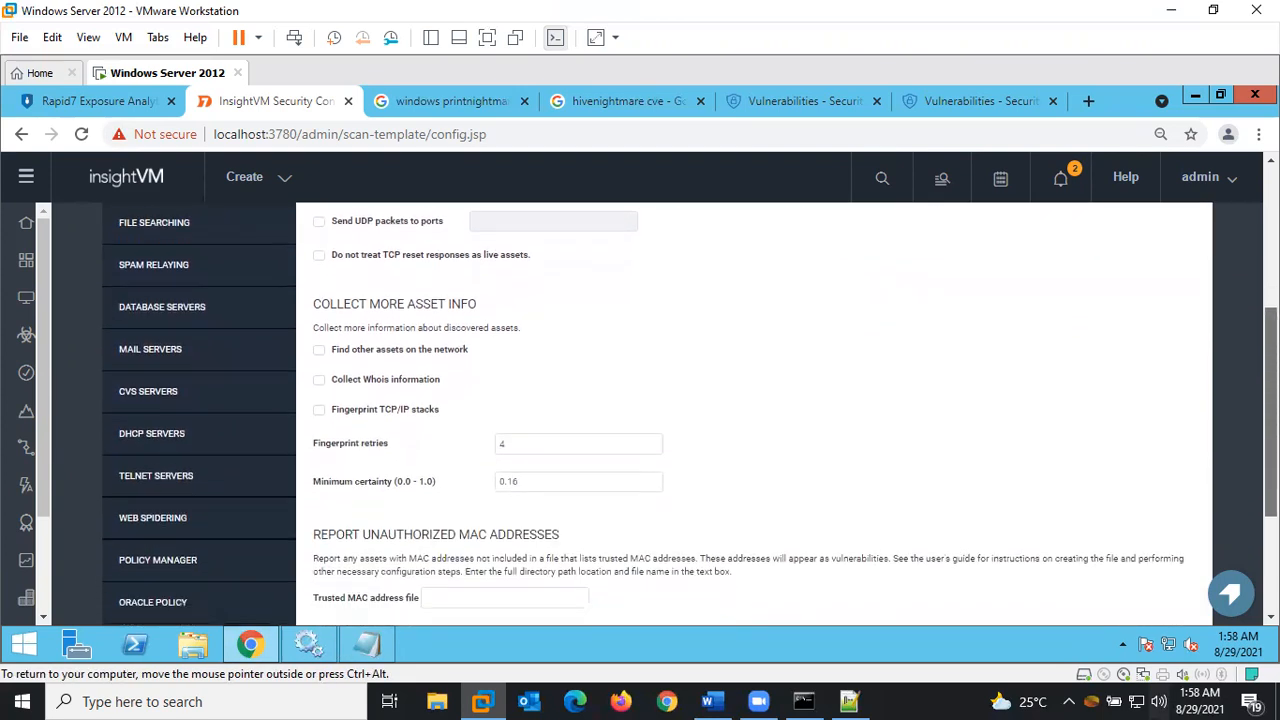
pyautogui.scroll(3, 631, 182)
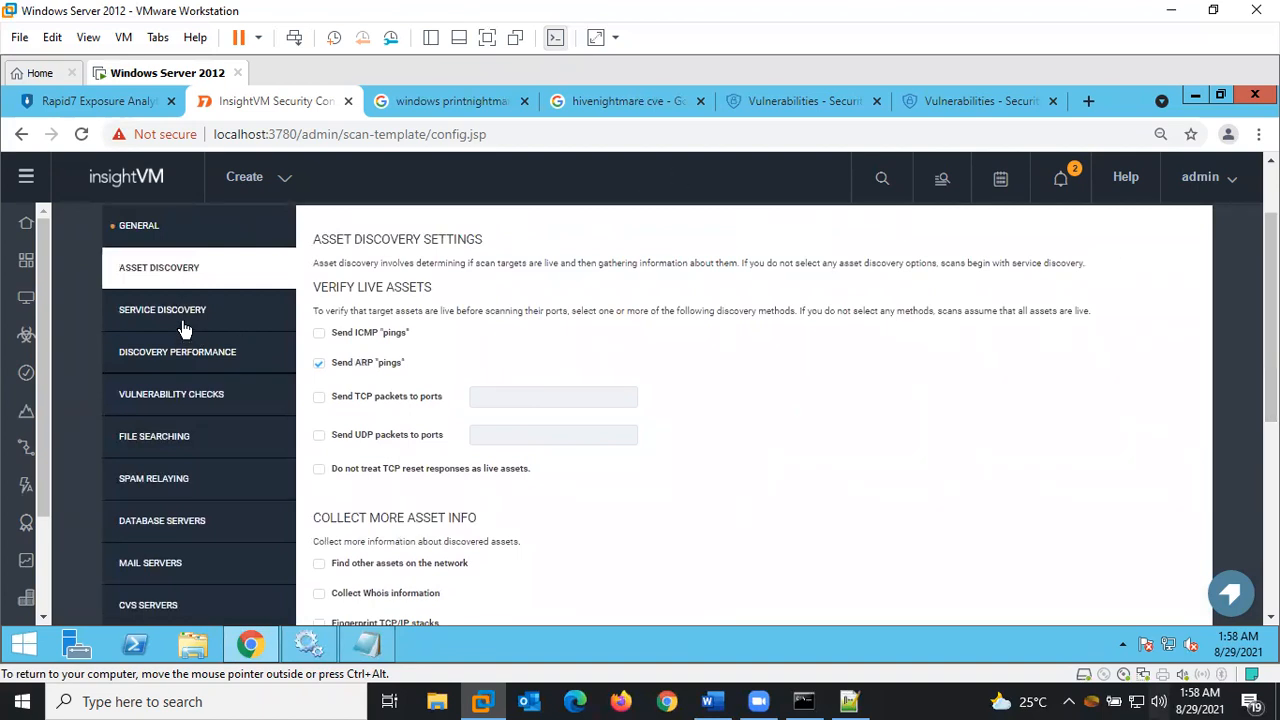
# In Vulnerability Checks, expand By Individual Check and start adding checks
pyautogui.click(160, 395)
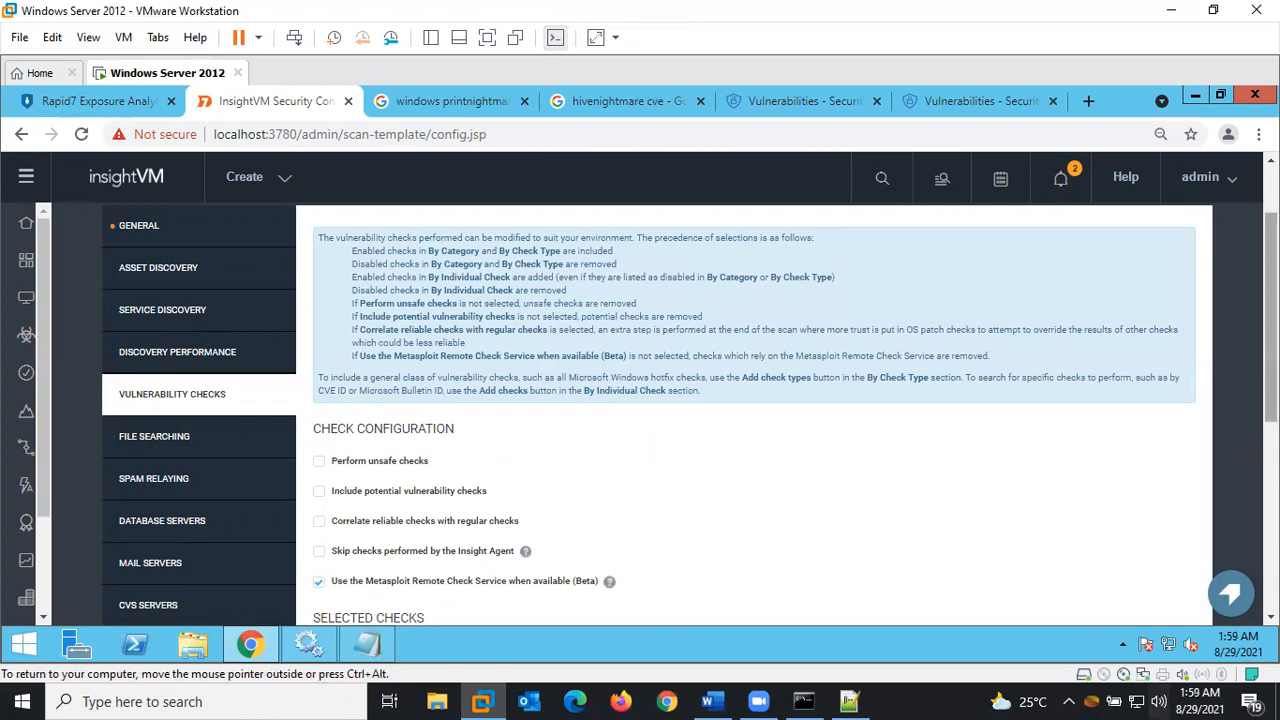
pyautogui.scroll(-3, 995, 467)
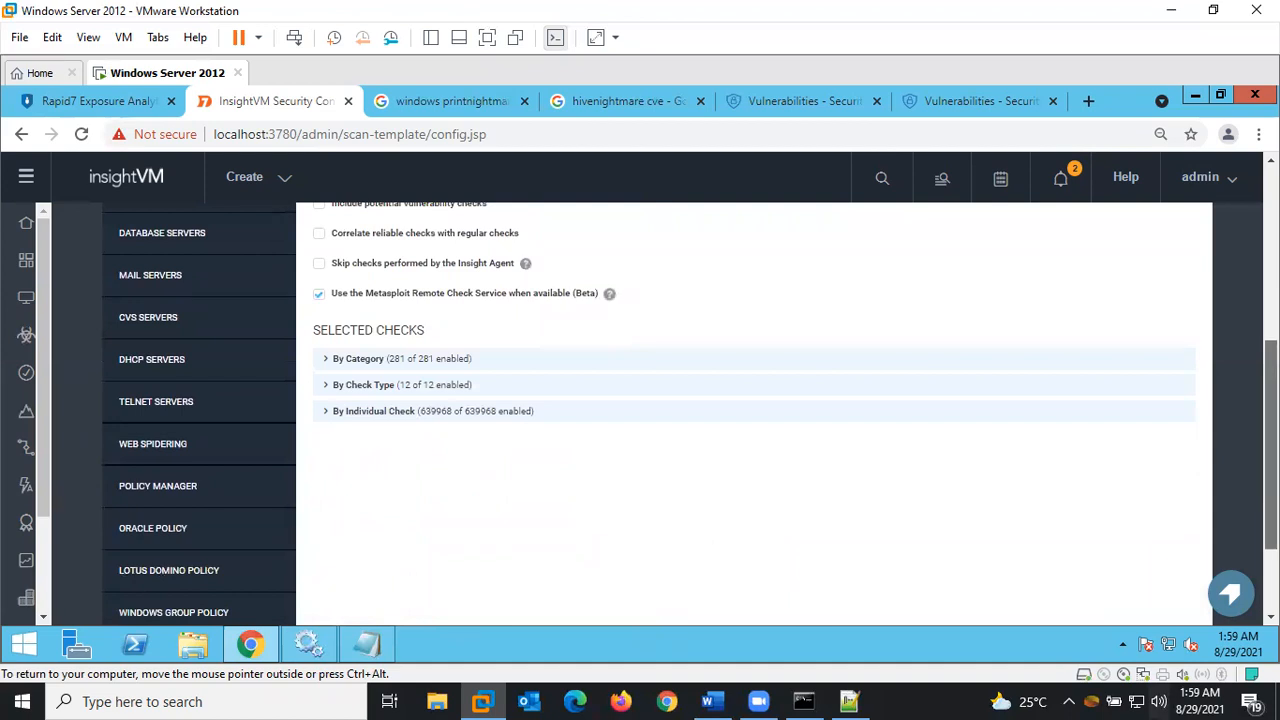
pyautogui.scroll(-1, 886, 414)
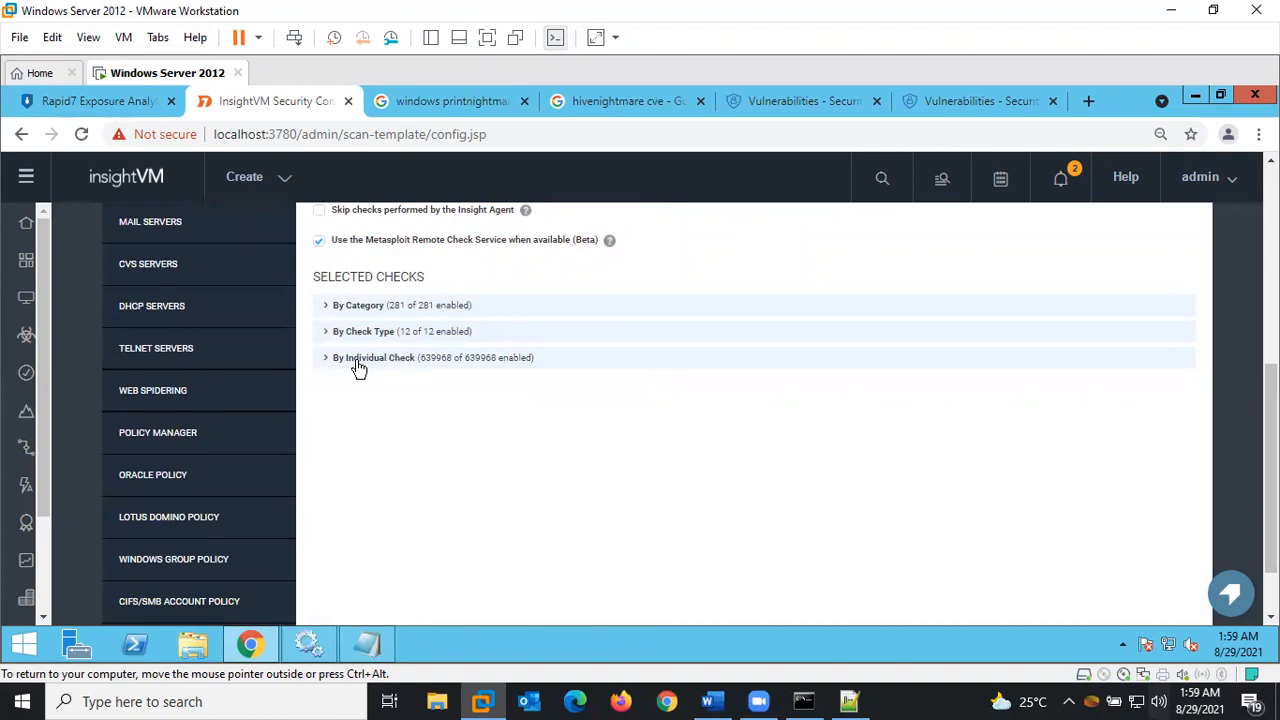
pyautogui.click(326, 364)
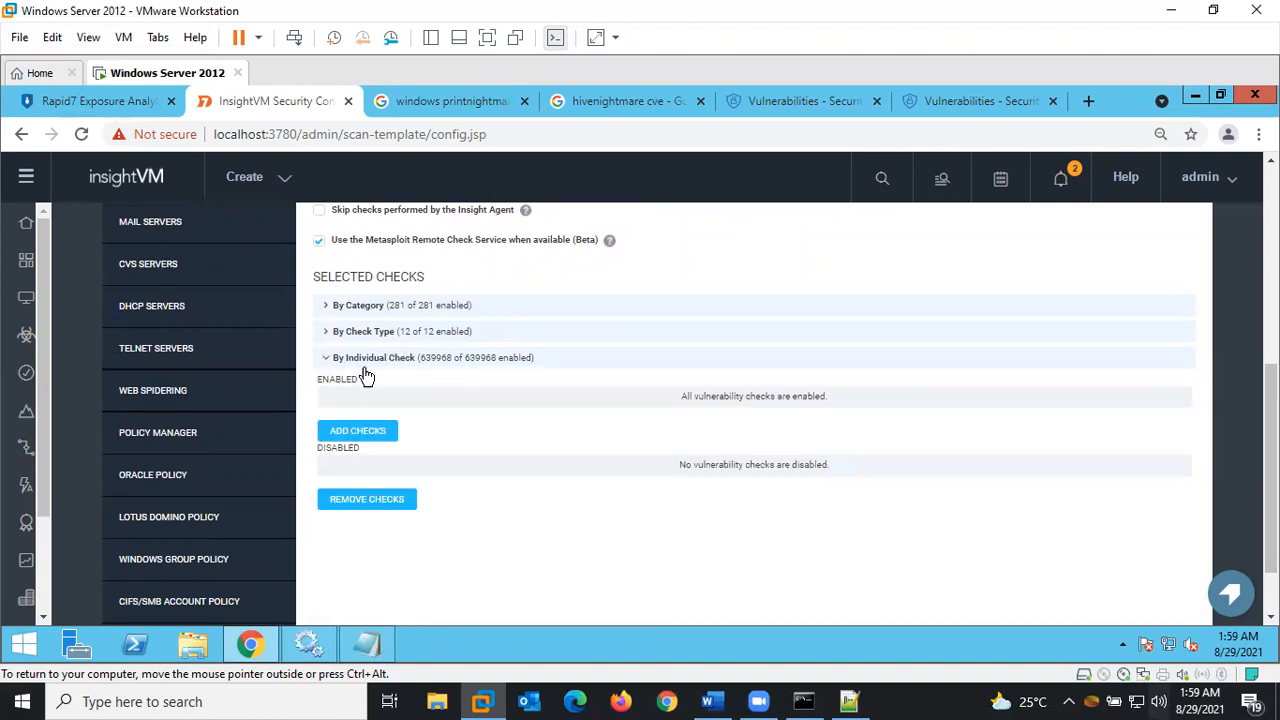
pyautogui.click(362, 436)
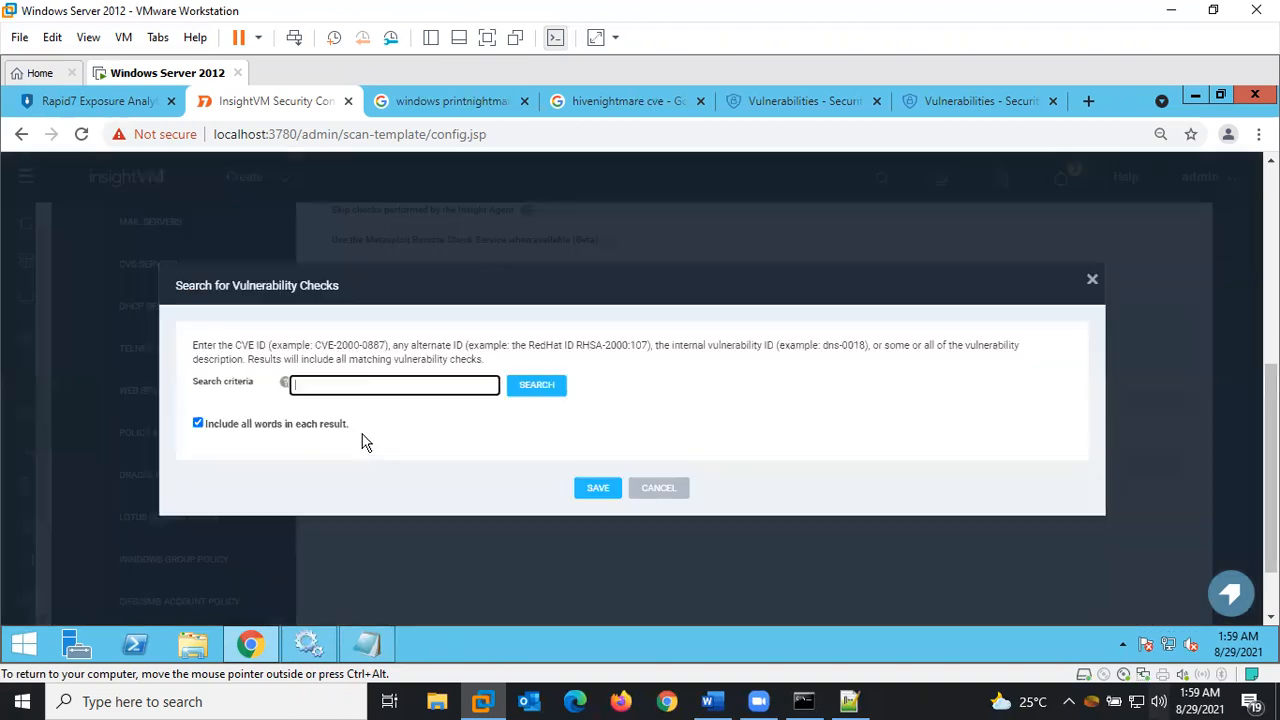
# Search checks for CVE-2021-36934 and add all 19 Elevation of Privilege results to the template
pyautogui.click(367, 643)
pyautogui.click(197, 410)
pyautogui.moveTo(197, 410); pyautogui.dragTo(12, 404)
pyautogui.hotkey('ctrl', 'c')
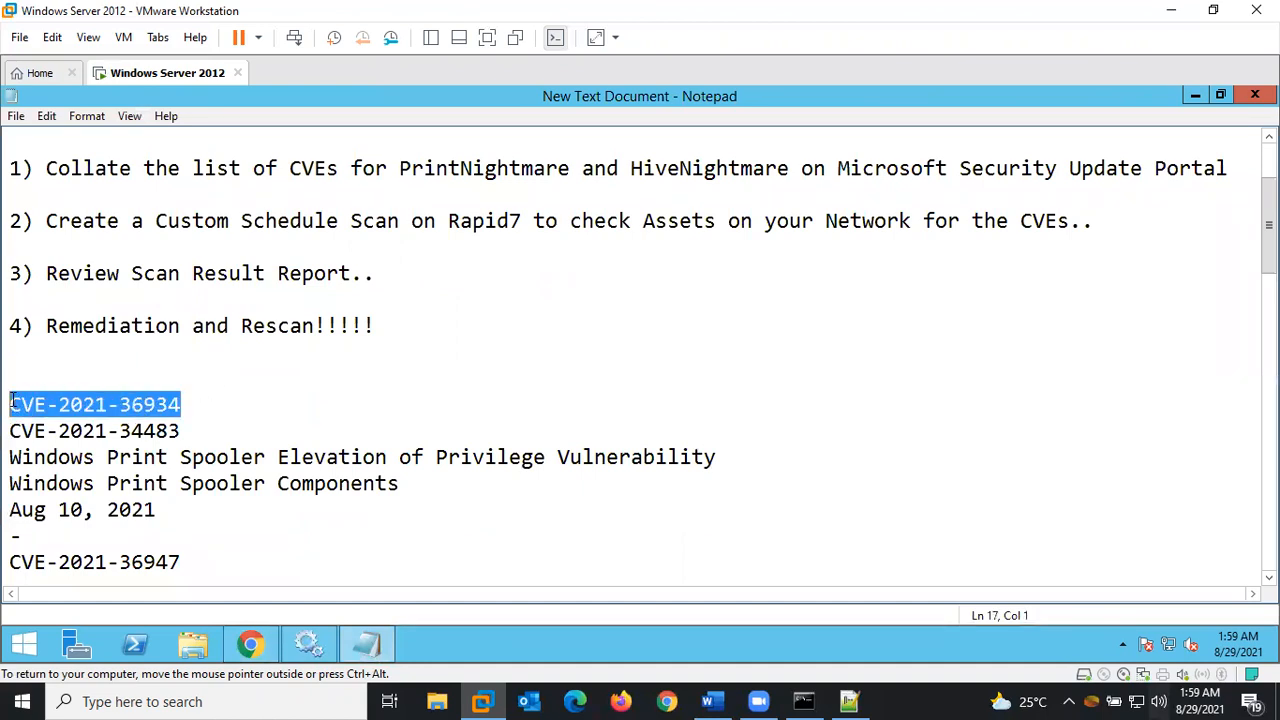
pyautogui.click(367, 643)
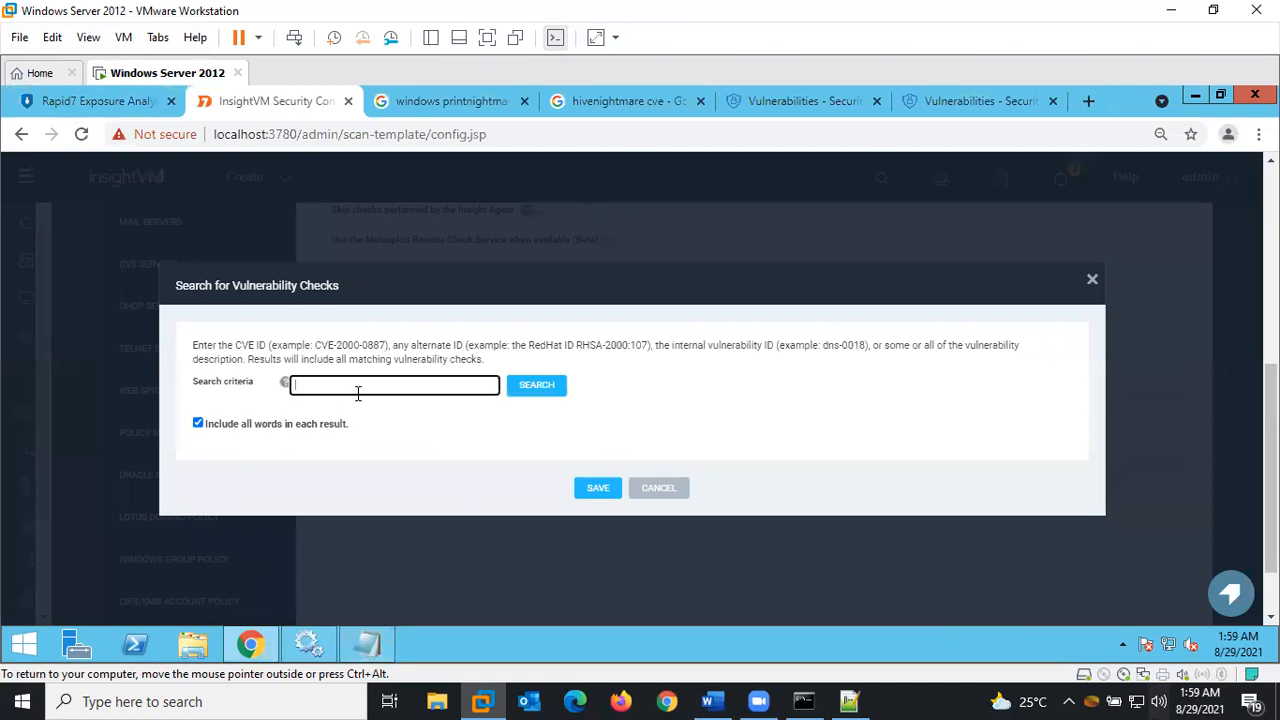
pyautogui.hotkey('ctrl', 'v')
pyautogui.click(537, 385)
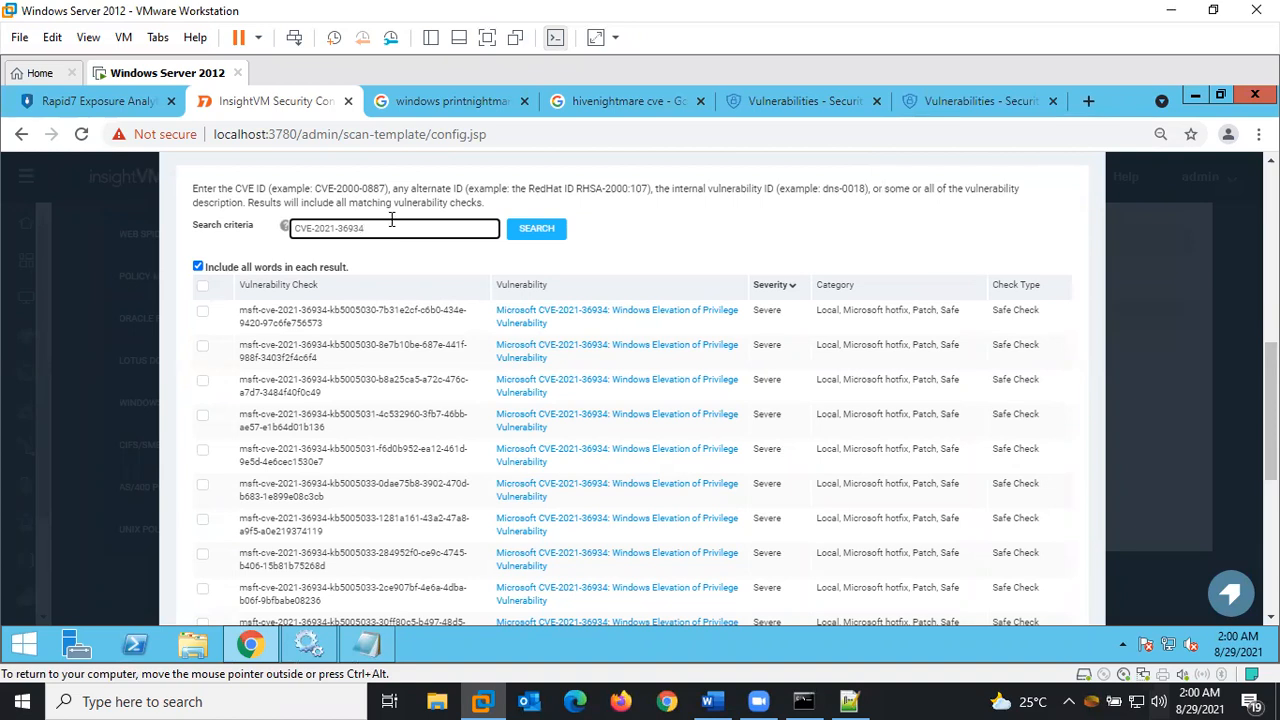
pyautogui.moveTo(339, 228); pyautogui.dragTo(286, 230)
pyautogui.click(202, 289)
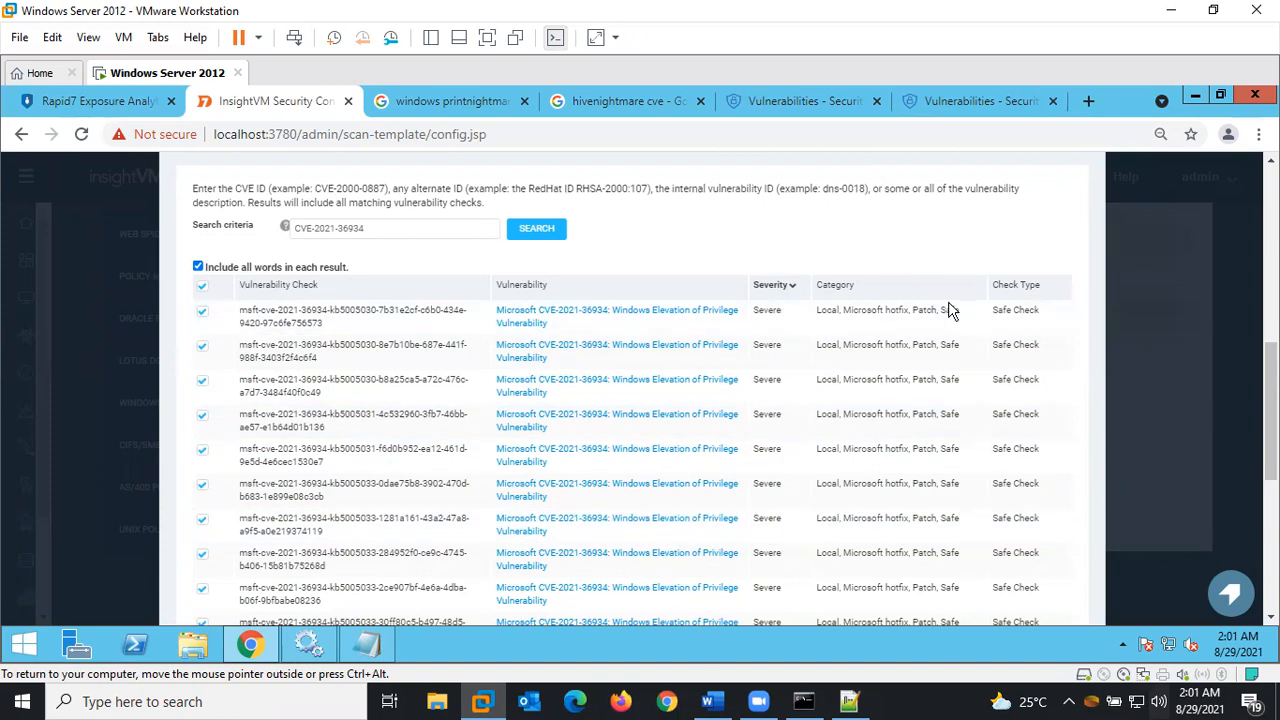
pyautogui.scroll(-5, 1175, 388)
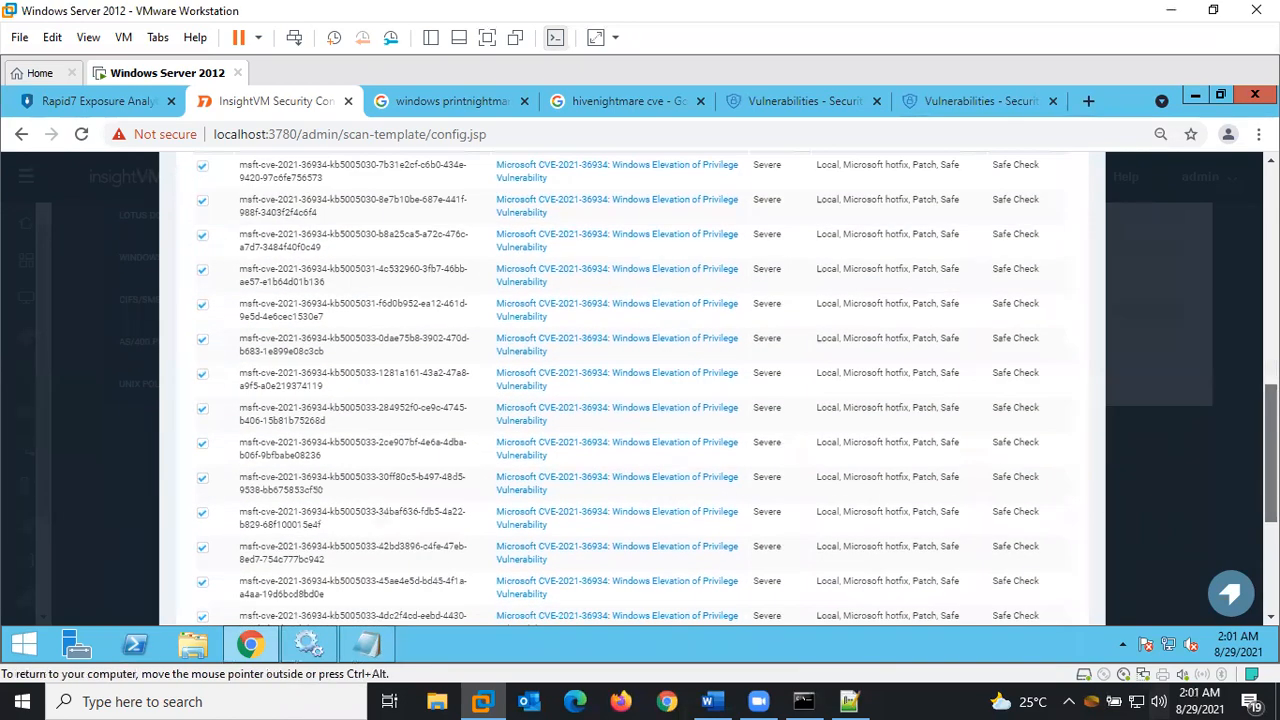
pyautogui.scroll(-2, 640, 390)
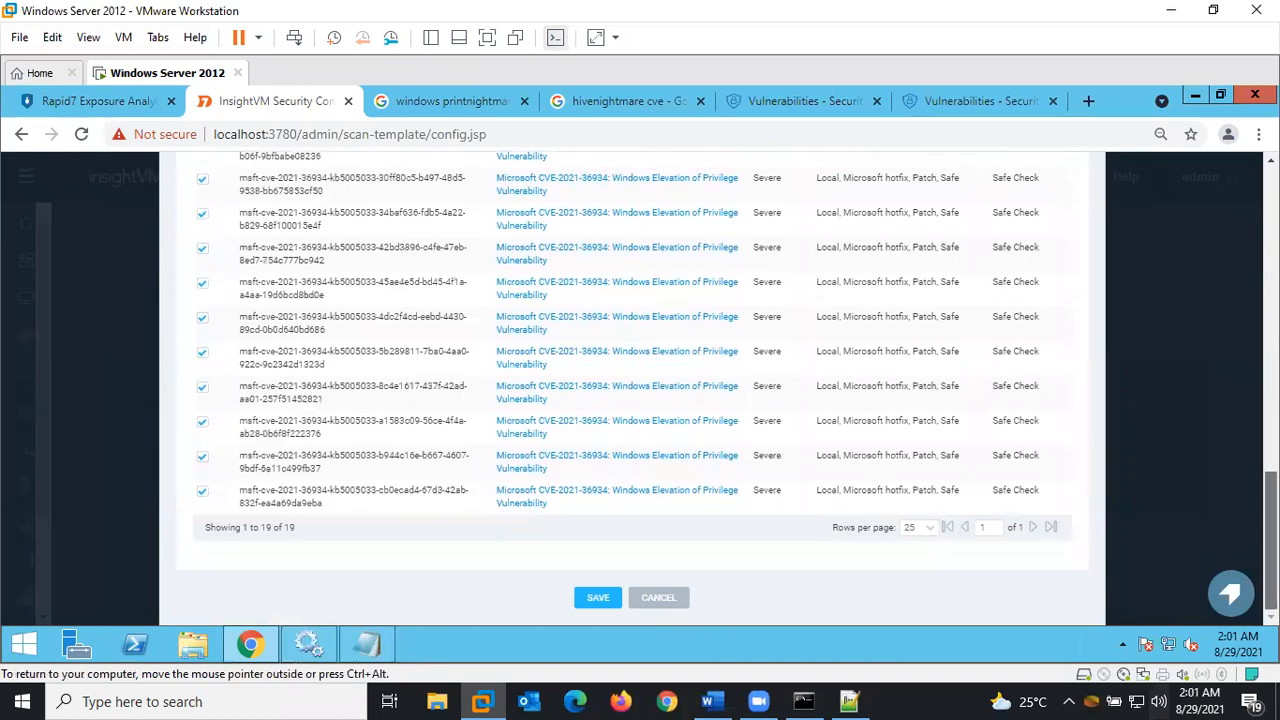
pyautogui.click(598, 598)
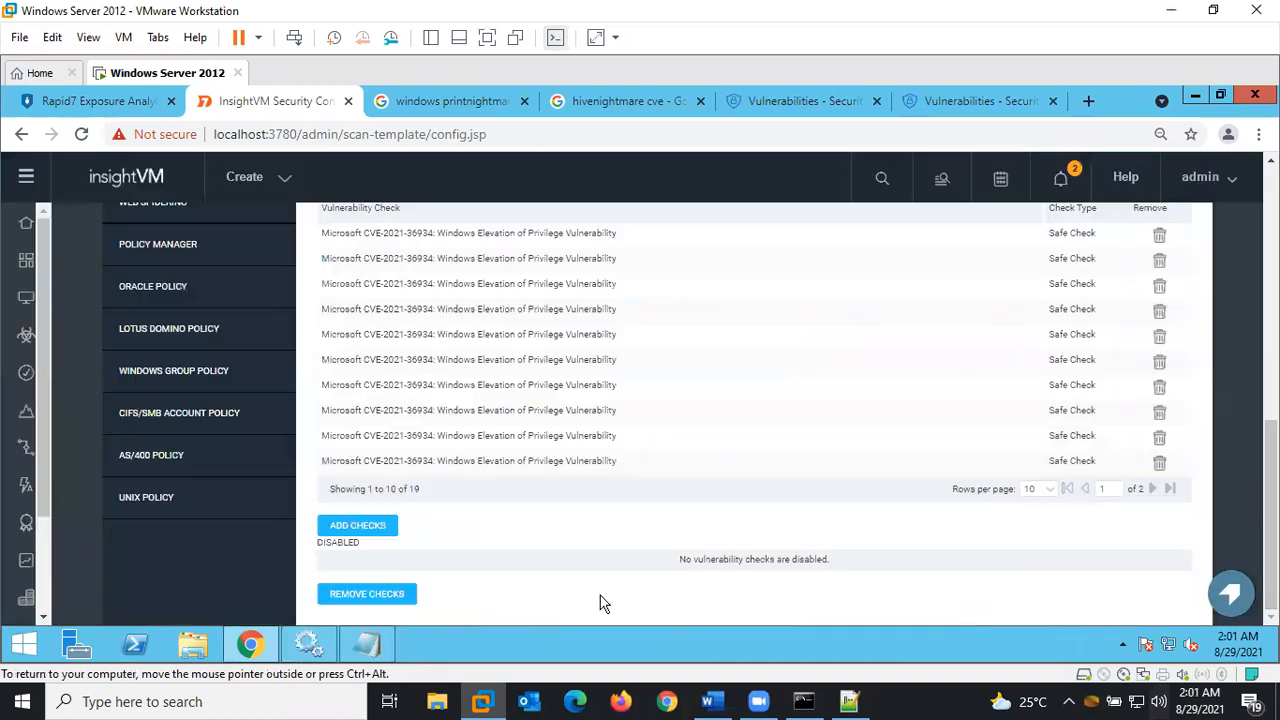
# Reopen the vulnerability check search, then close it back to the template
pyautogui.click(343, 527)
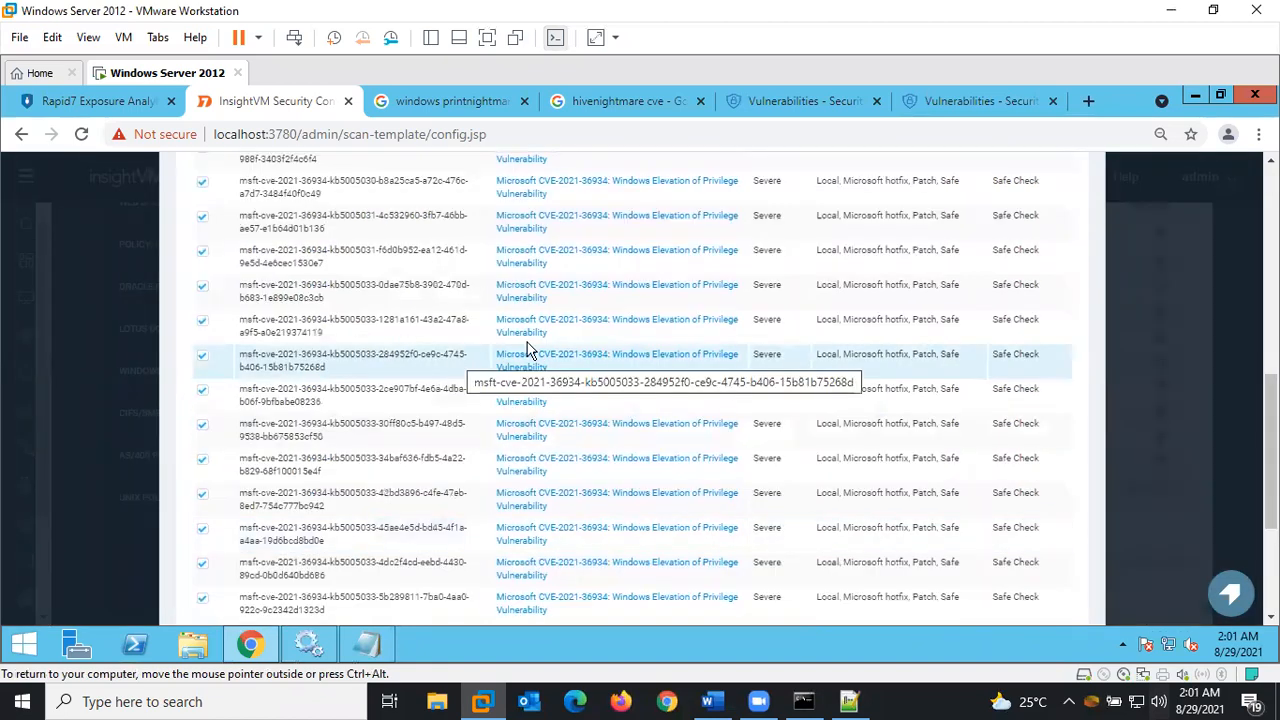
pyautogui.moveTo(1270, 465); pyautogui.dragTo(1270, 423)
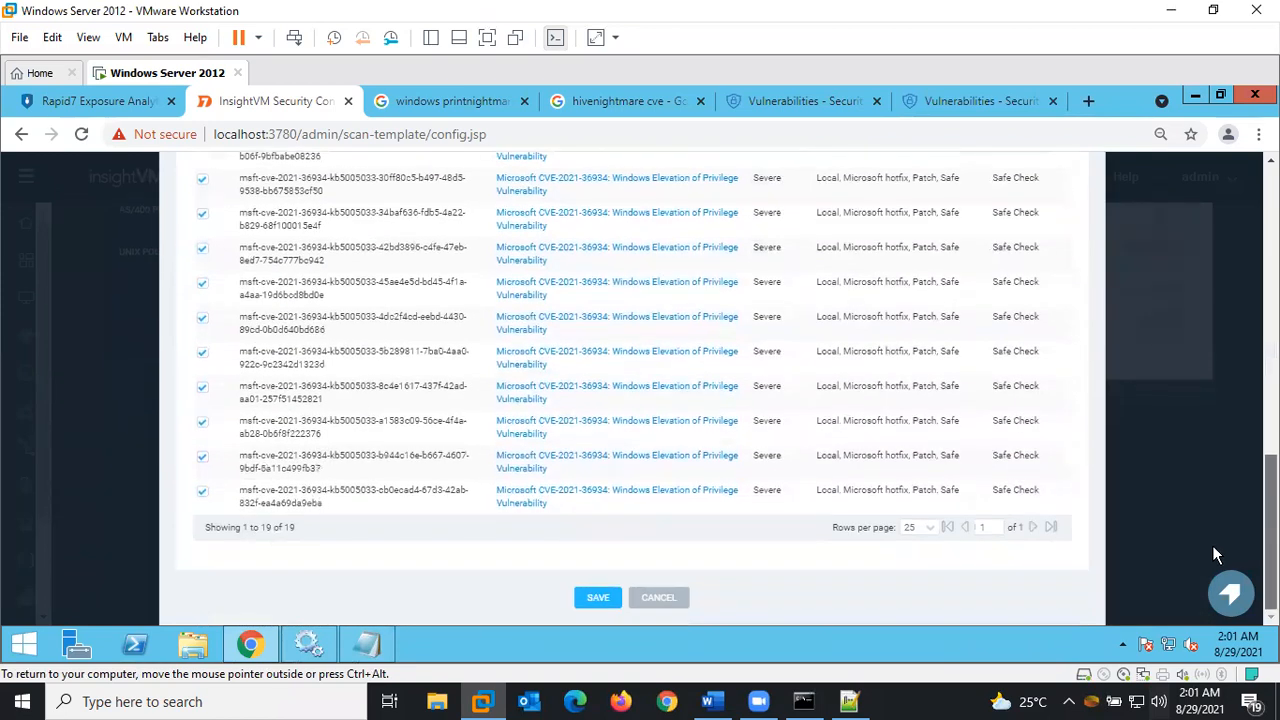
pyautogui.scroll(1, 1217, 548)
pyautogui.scroll(-1, 1217, 581)
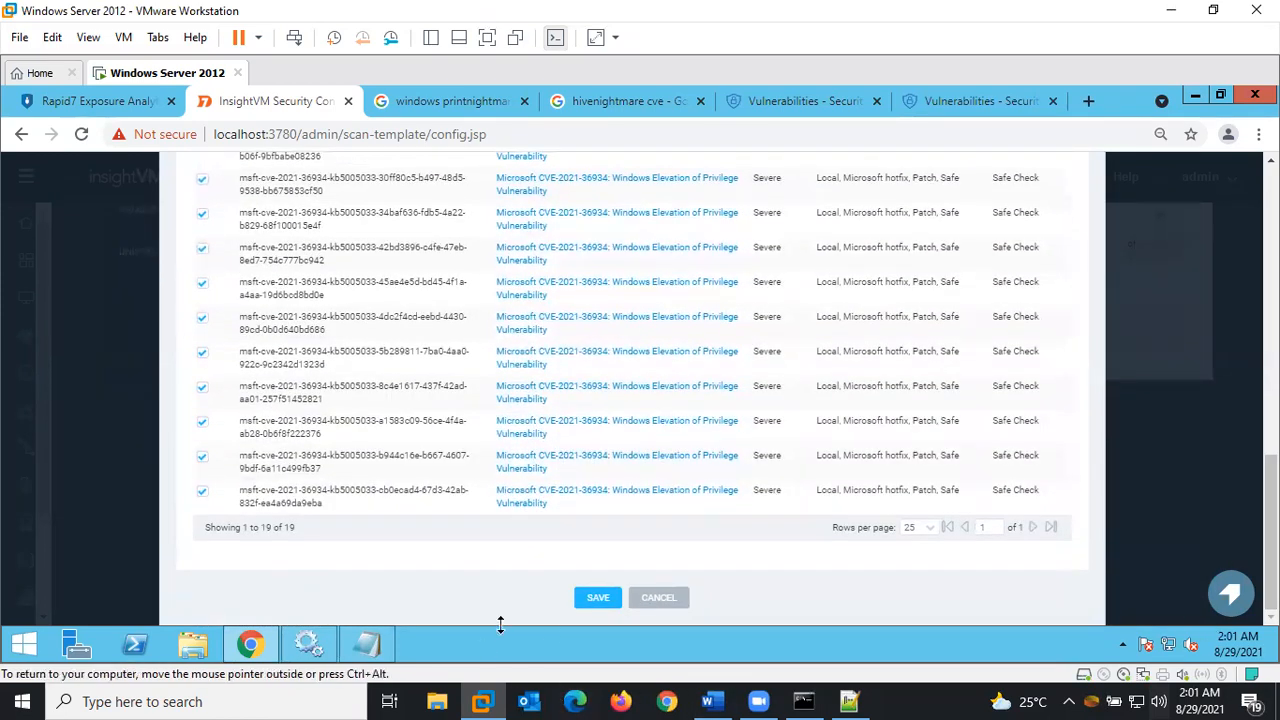
pyautogui.click(592, 599)
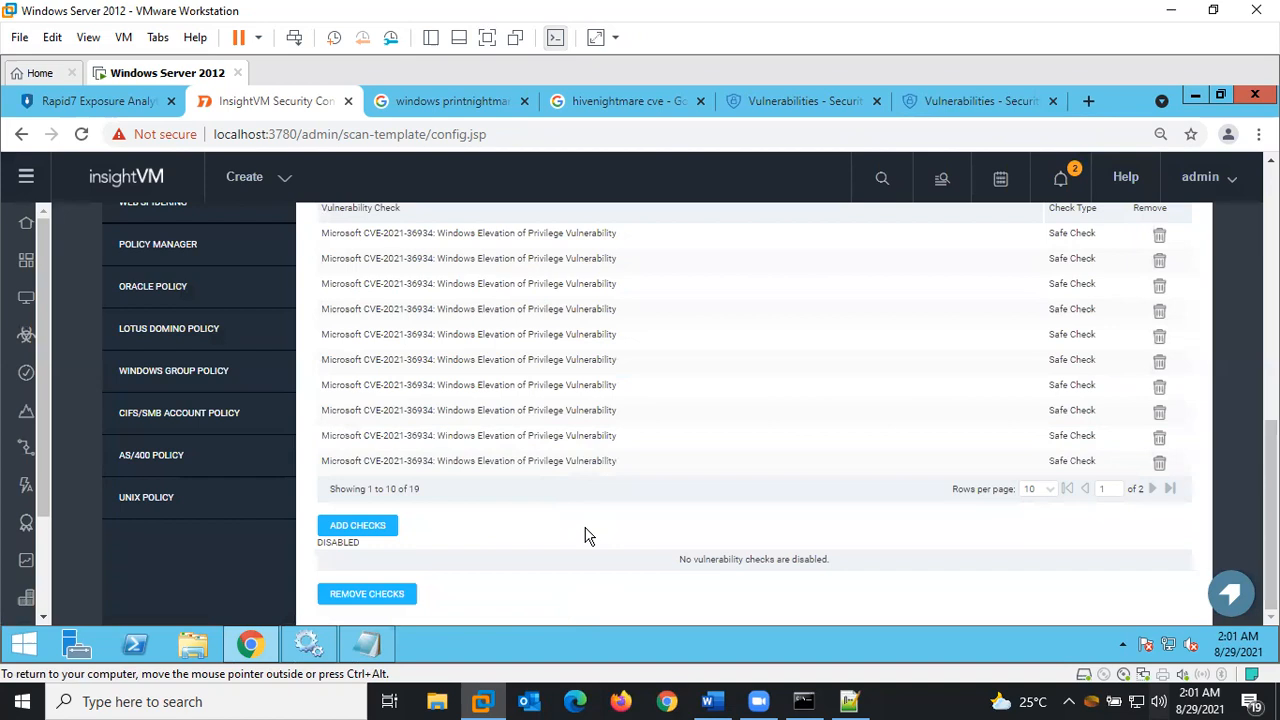
# Reopen the check search and copy CVE-2021-34483 from the notes
pyautogui.click(377, 528)
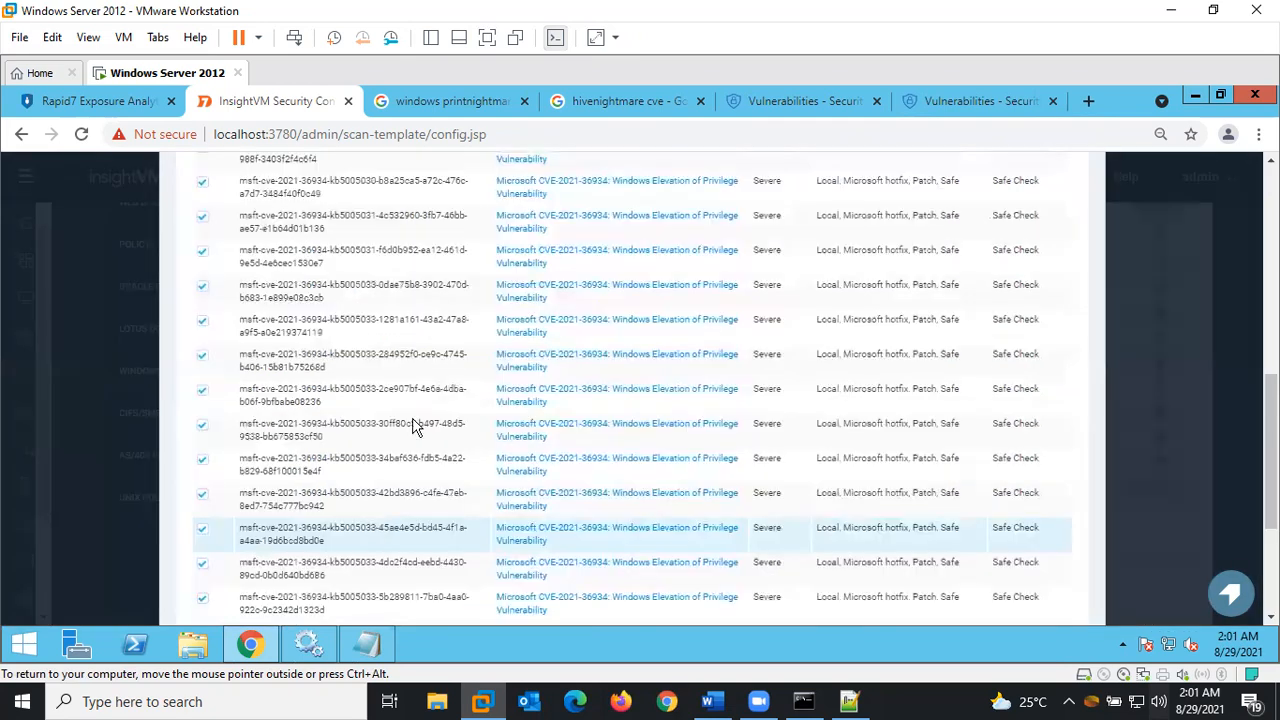
pyautogui.click(367, 643)
pyautogui.moveTo(131, 430); pyautogui.dragTo(119, 430)
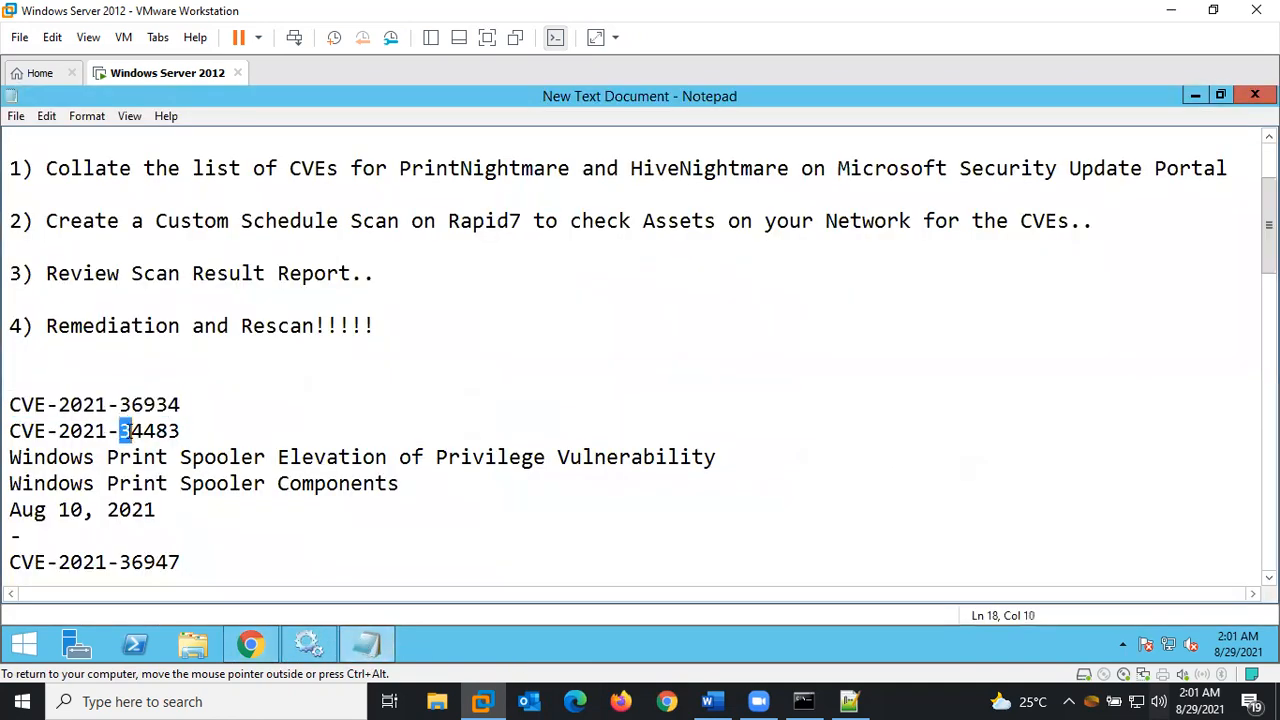
pyautogui.click(190, 428)
pyautogui.moveTo(97, 427); pyautogui.dragTo(14, 430)
pyautogui.hotkey('ctrl', 'c')
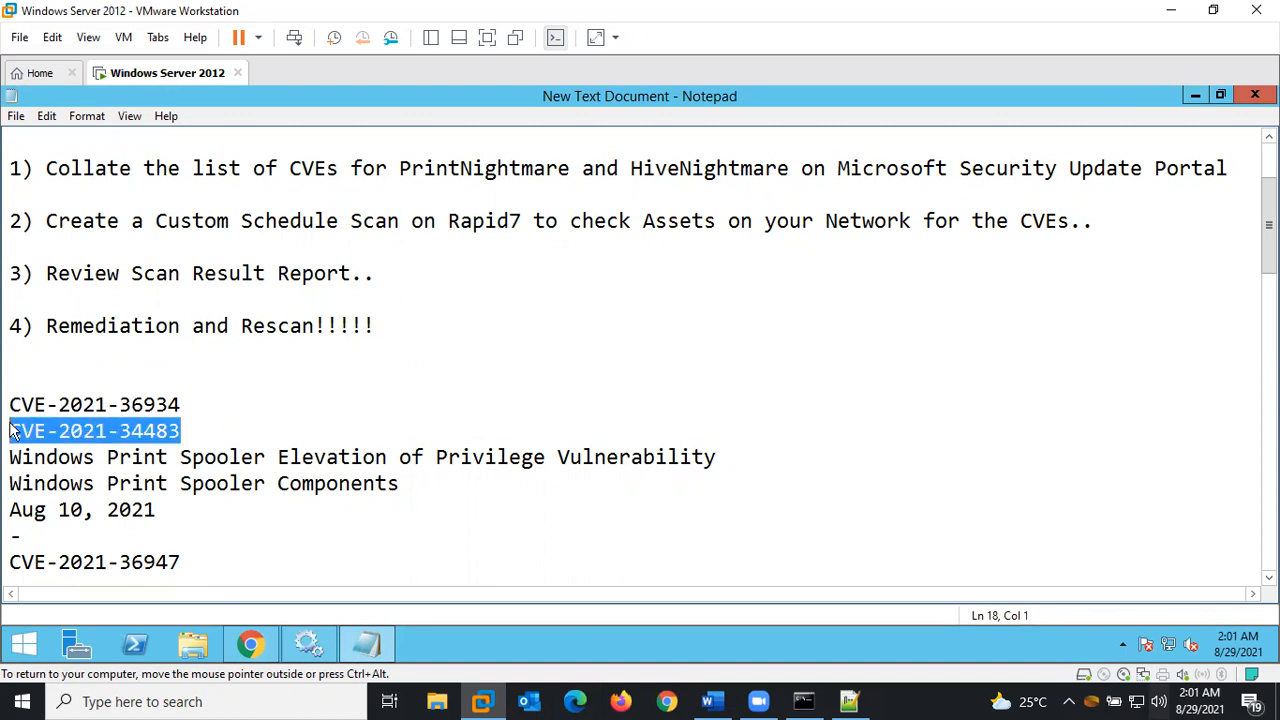
pyautogui.click(250, 644)
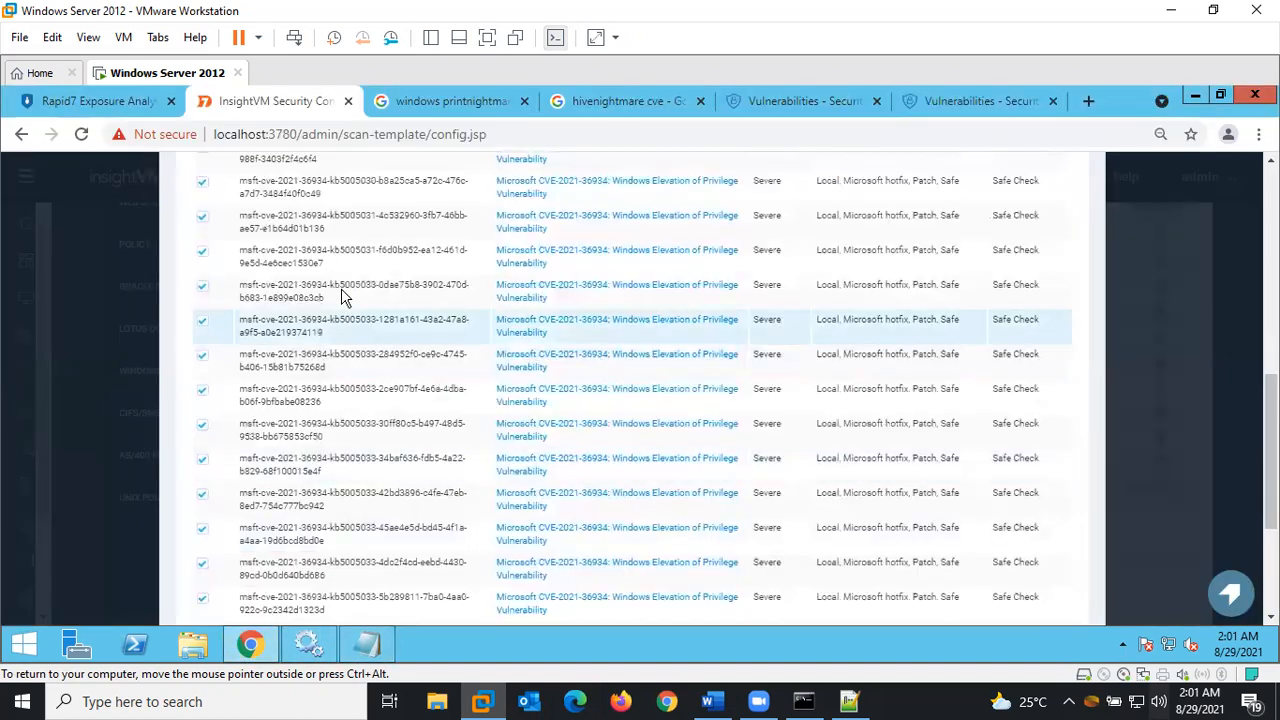
# Search for CVE-2021-34483 and save its 37 Print Spooler checks, giving 56 individual checks
pyautogui.moveTo(1271, 418); pyautogui.dragTo(1271, 306)
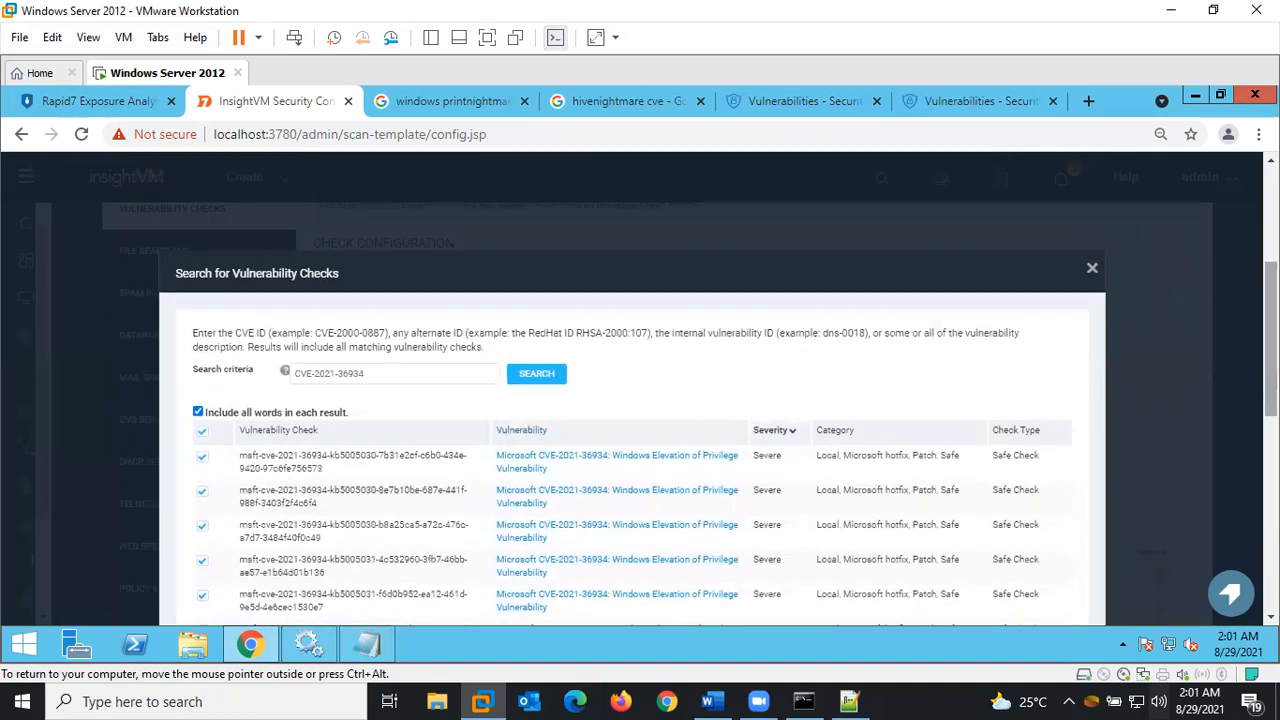
pyautogui.moveTo(400, 373); pyautogui.dragTo(278, 376)
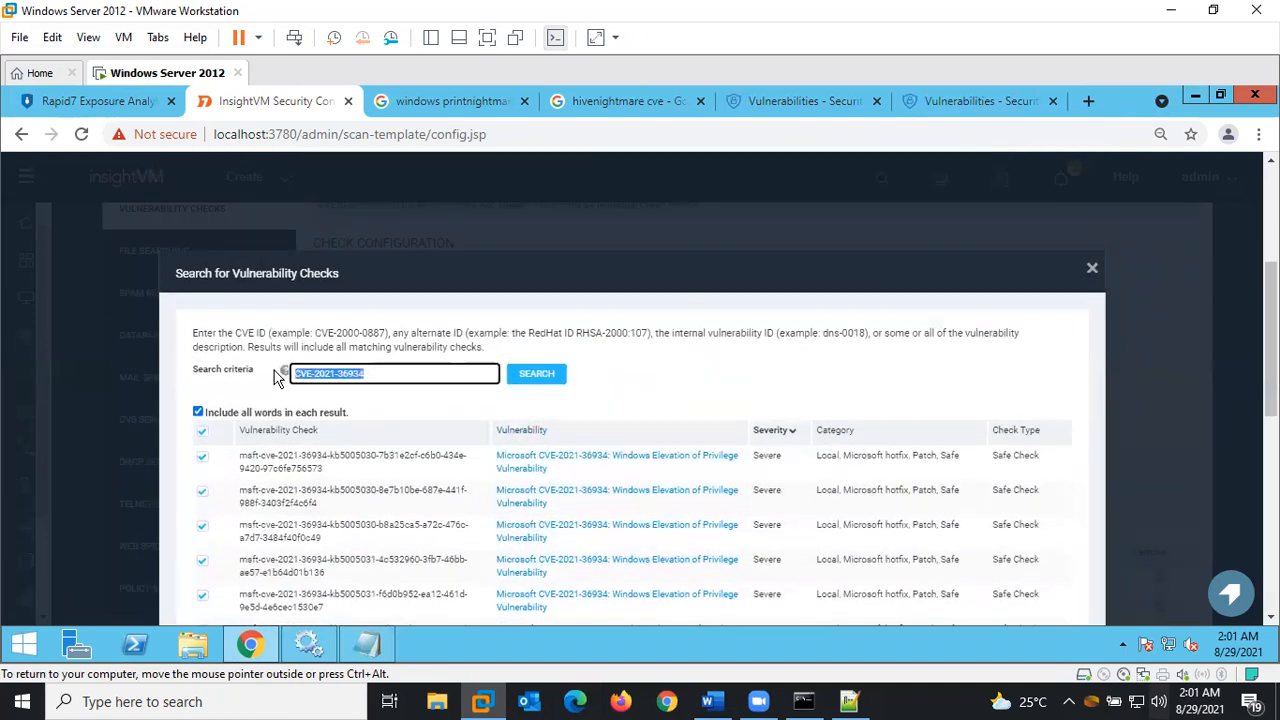
pyautogui.hotkey('ctrl', 'v')
pyautogui.click(536, 376)
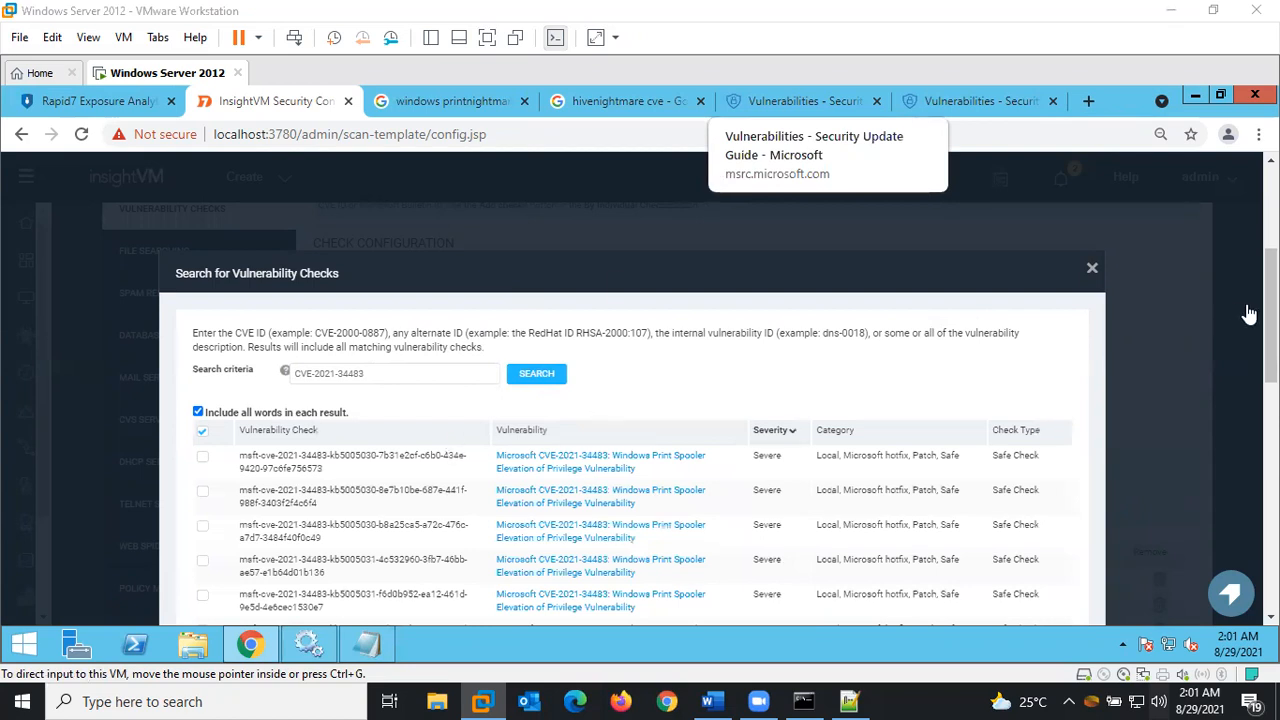
pyautogui.scroll(-2, 517, 368)
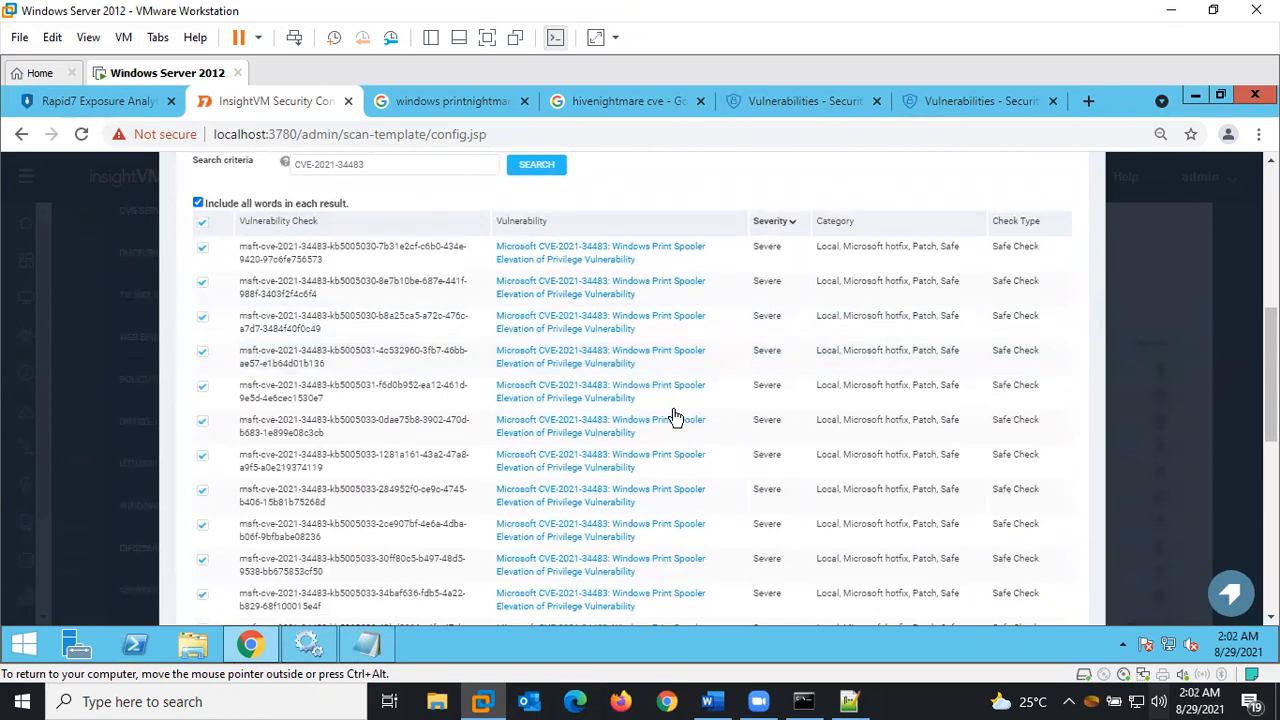
pyautogui.scroll(-5, 530, 545)
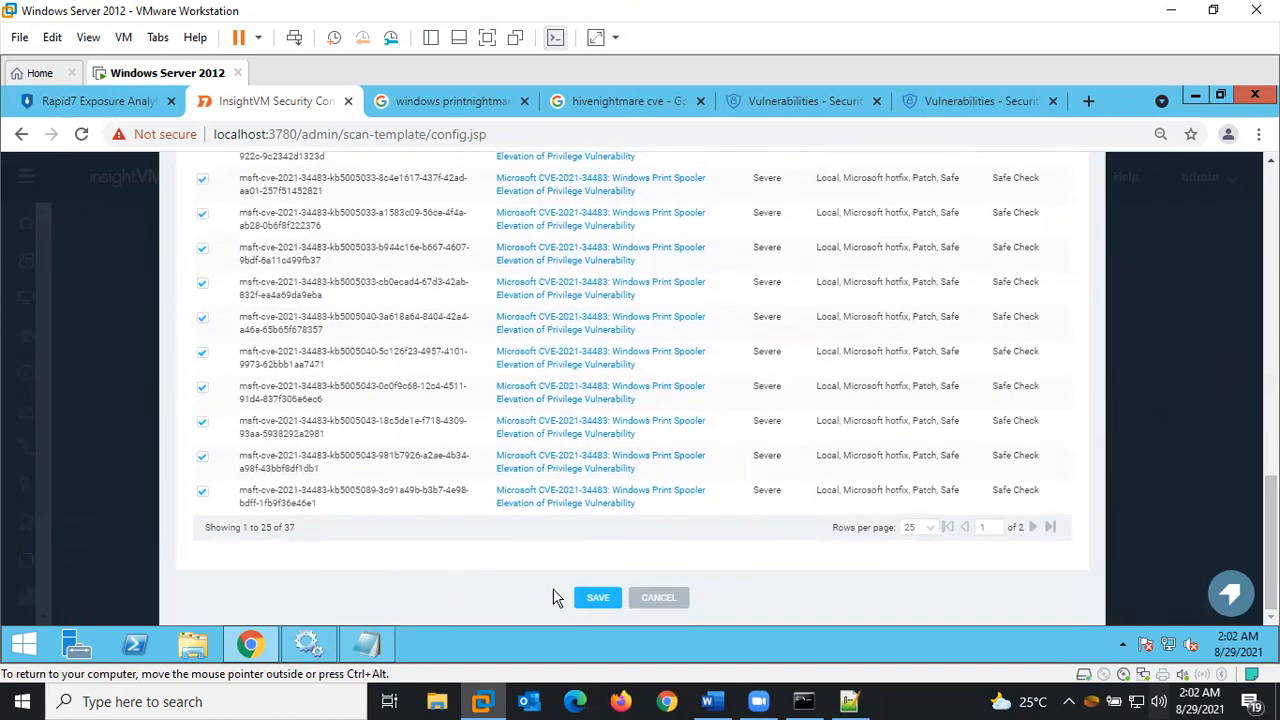
pyautogui.click(597, 599)
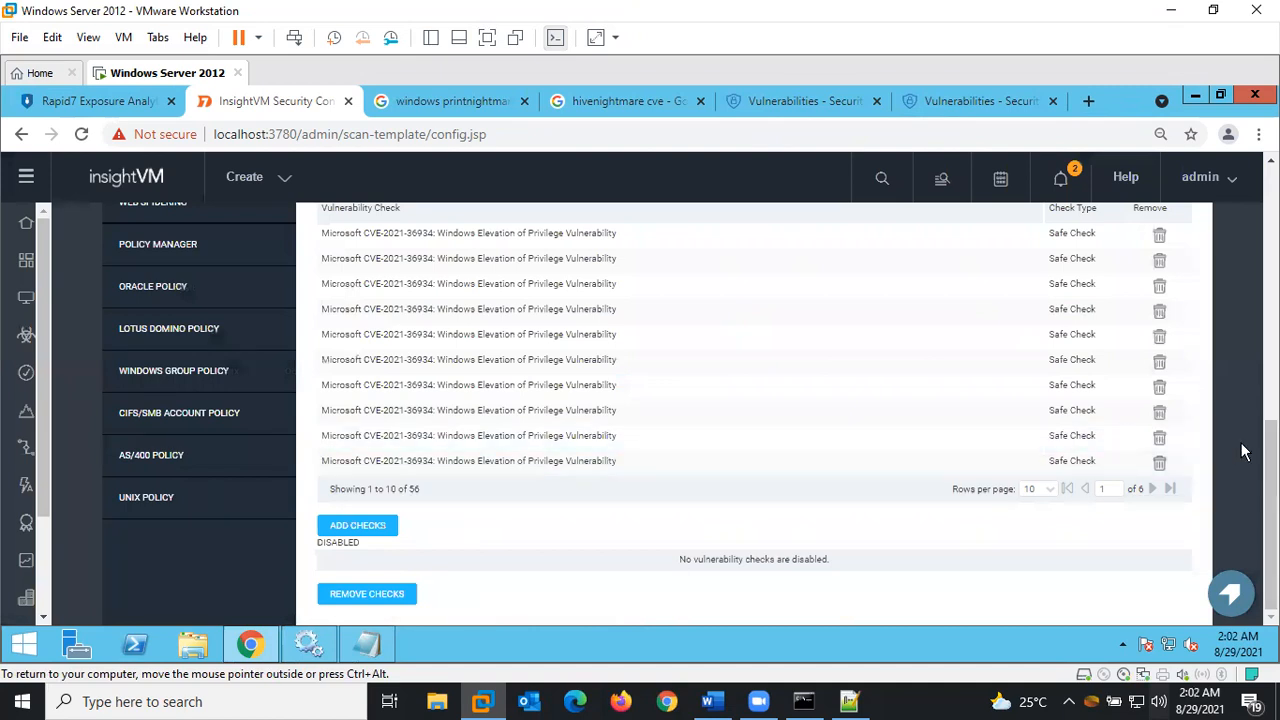
# Open Add Checks again and copy CVE-2021-36947 from the notes
pyautogui.scroll(4, 1240, 442)
pyautogui.scroll(-4, 750, 414)
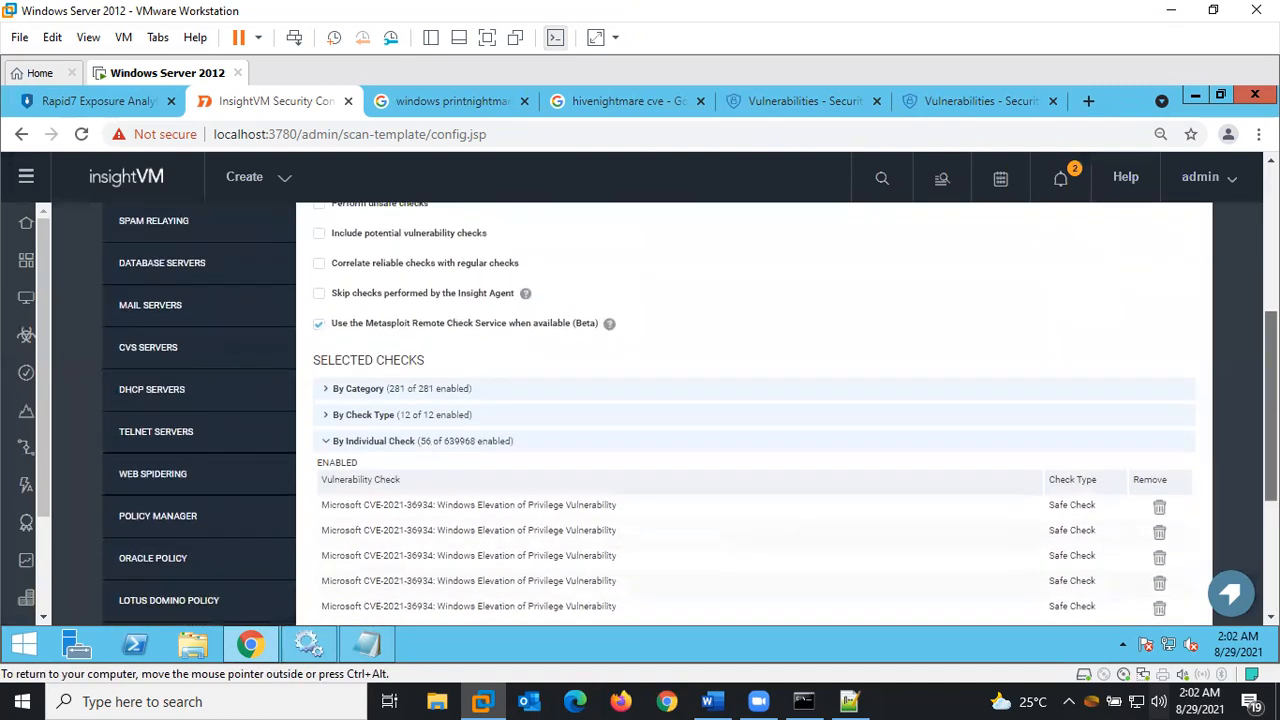
pyautogui.scroll(1, 750, 414)
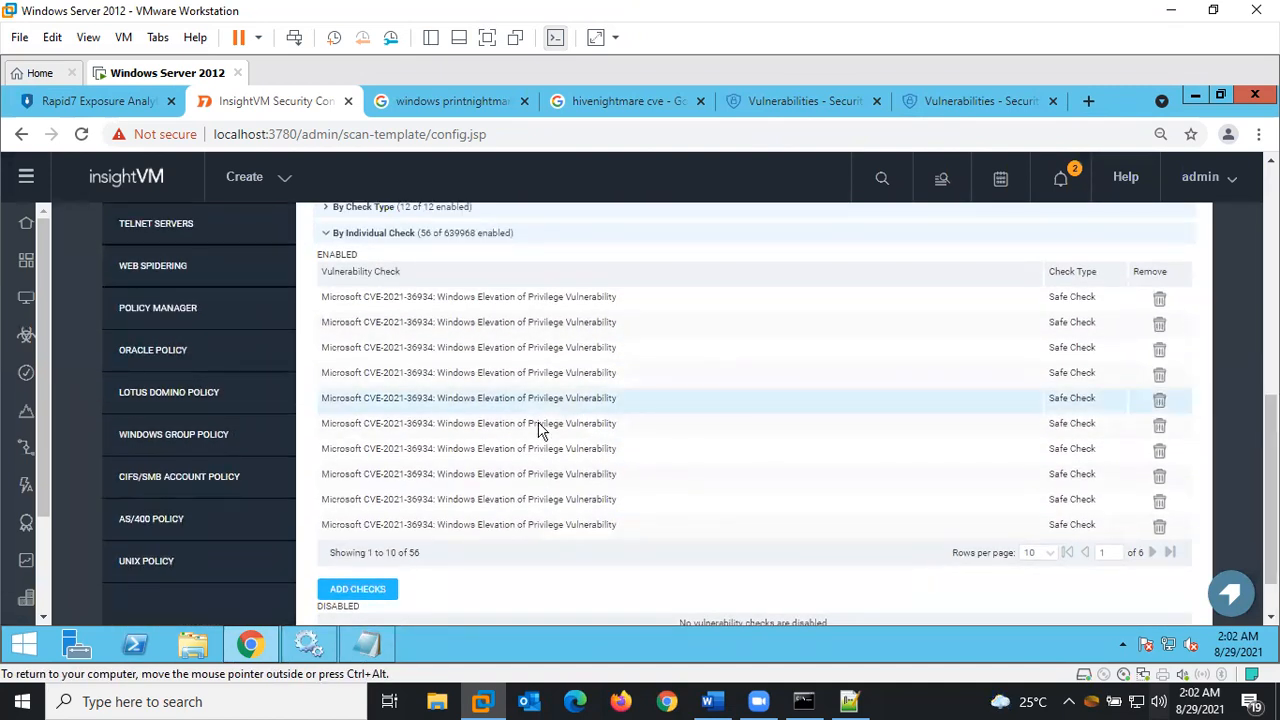
pyautogui.click(378, 592)
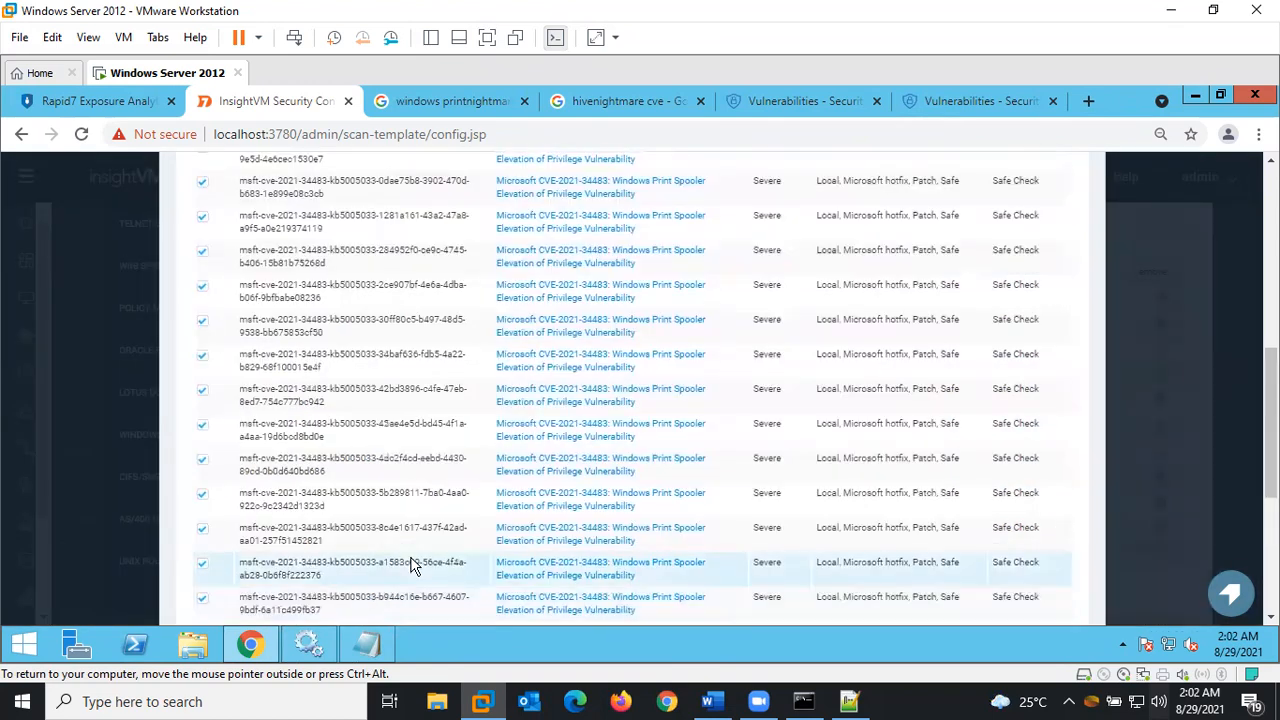
pyautogui.click(367, 643)
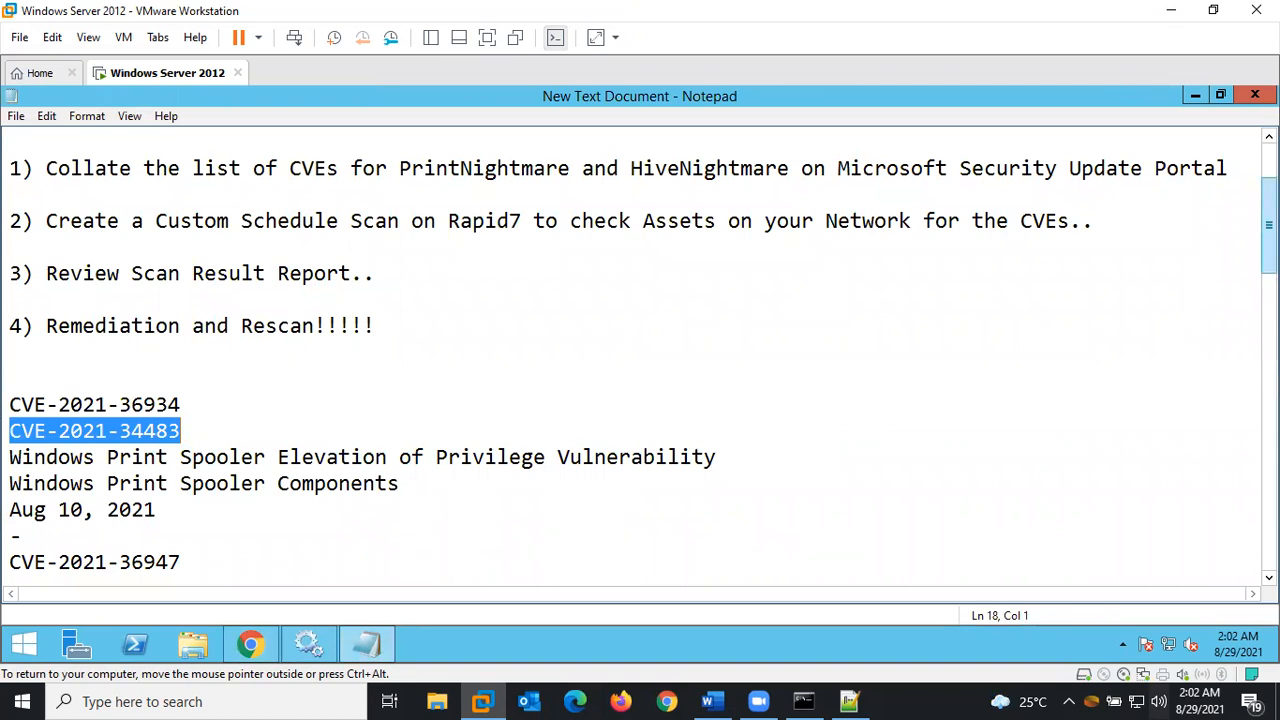
pyautogui.moveTo(1269, 254); pyautogui.dragTo(1269, 277)
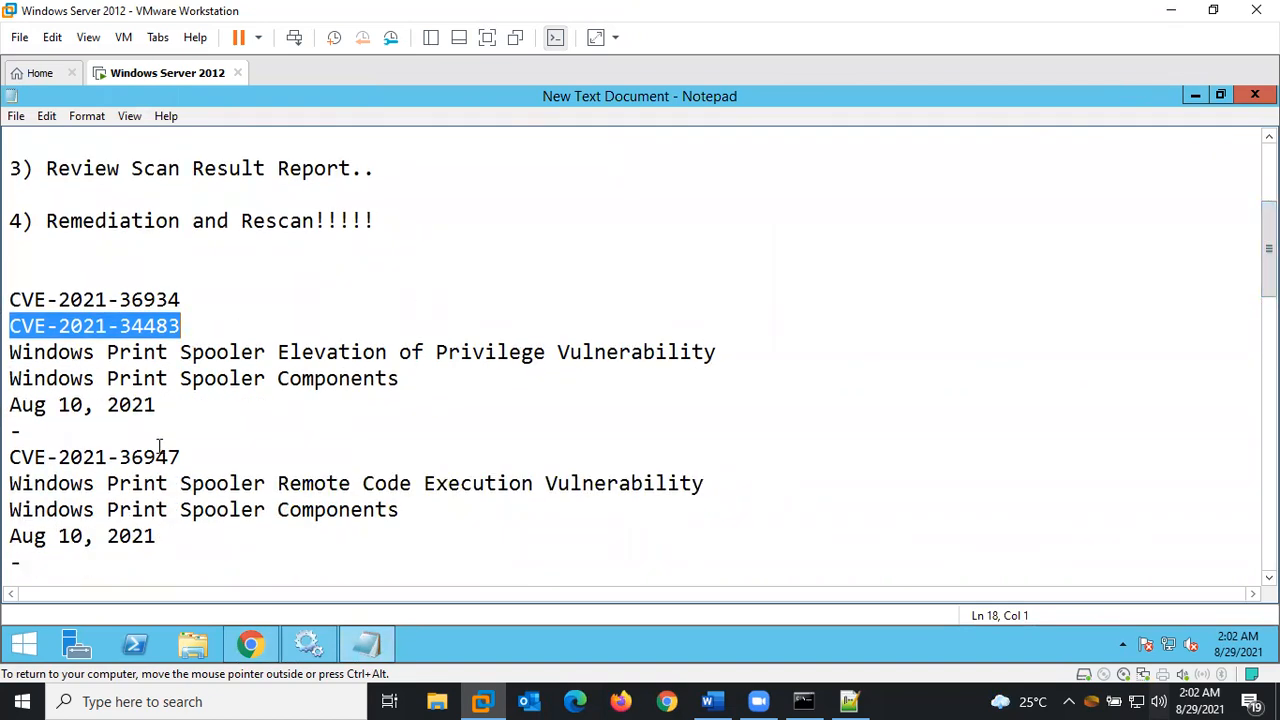
pyautogui.moveTo(185, 456); pyautogui.dragTo(12, 458)
pyautogui.hotkey('ctrl', 'c')
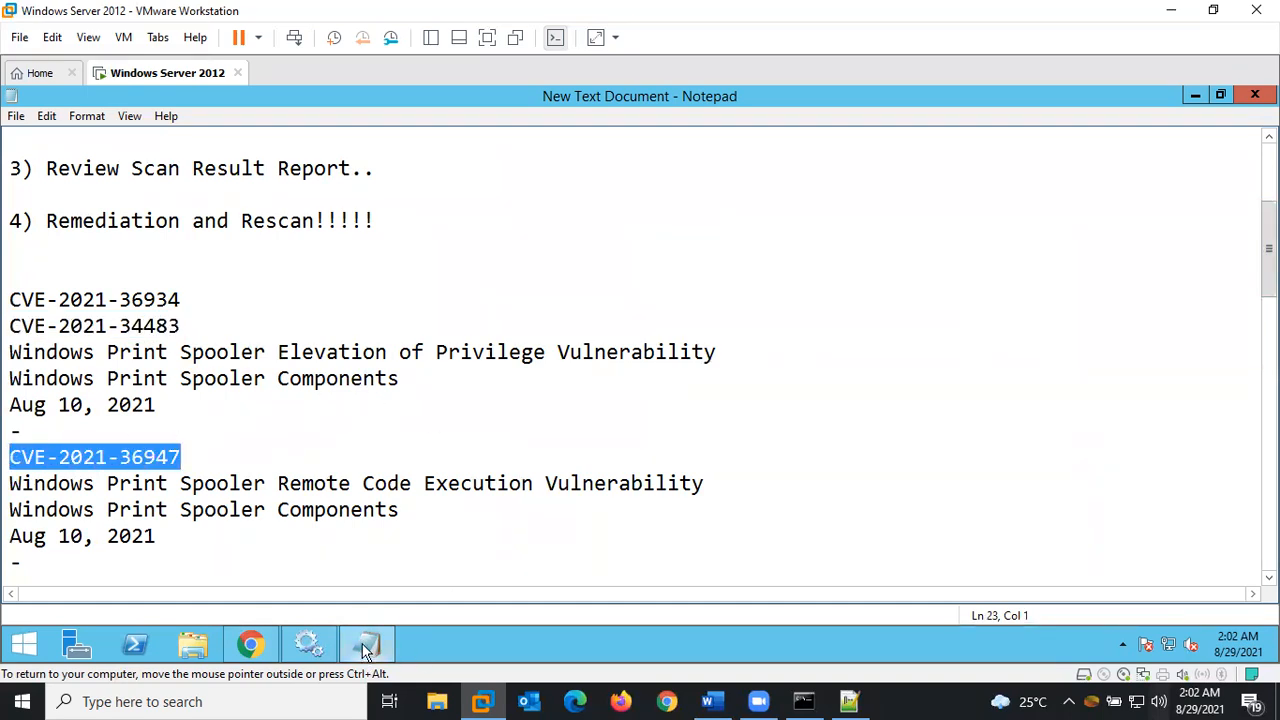
pyautogui.click(247, 639)
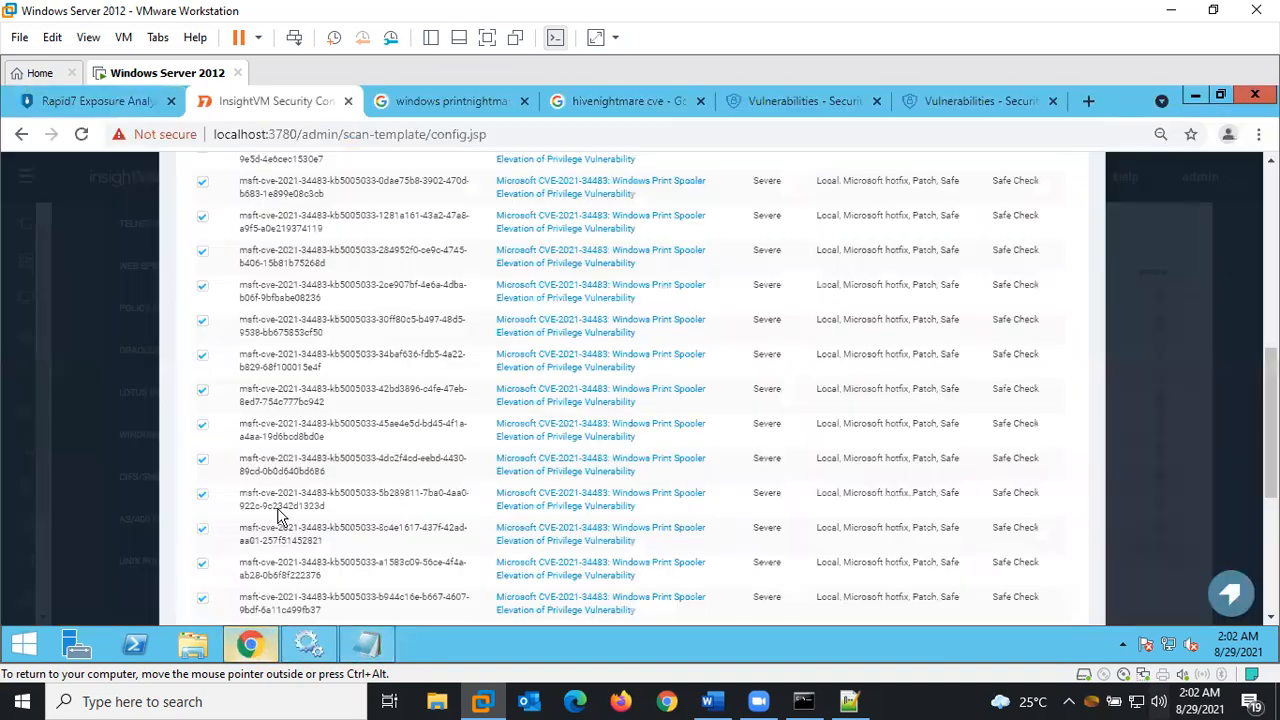
# Search for CVE-2021-36947 and save its 37 remote code execution checks, reaching 93
pyautogui.scroll(5, 640, 400)
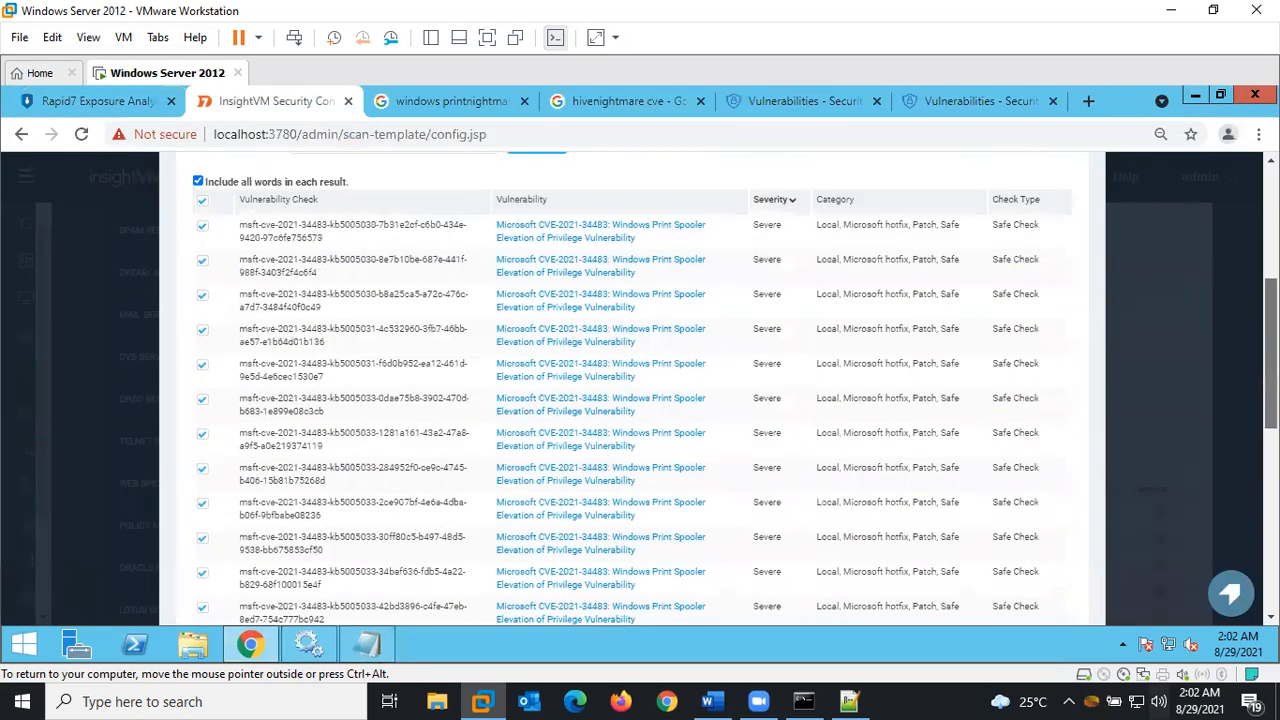
pyautogui.tripleClick(455, 288)
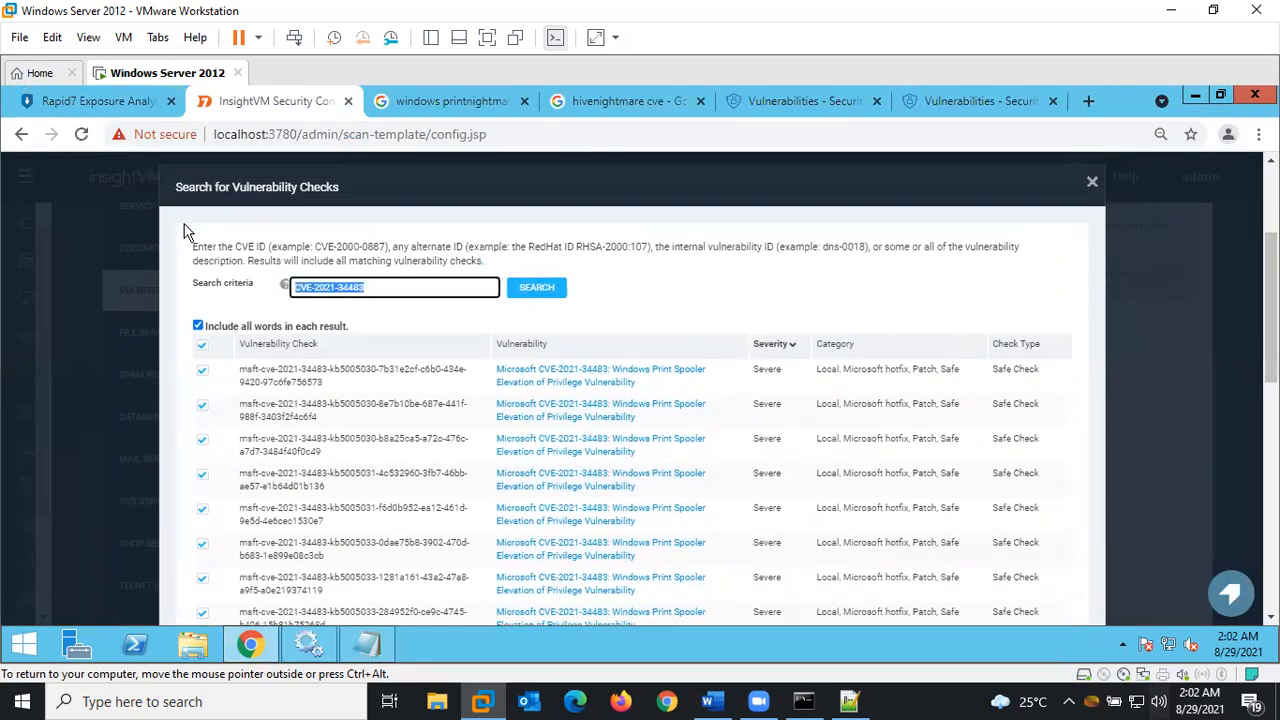
pyautogui.hotkey('ctrl', 'v')
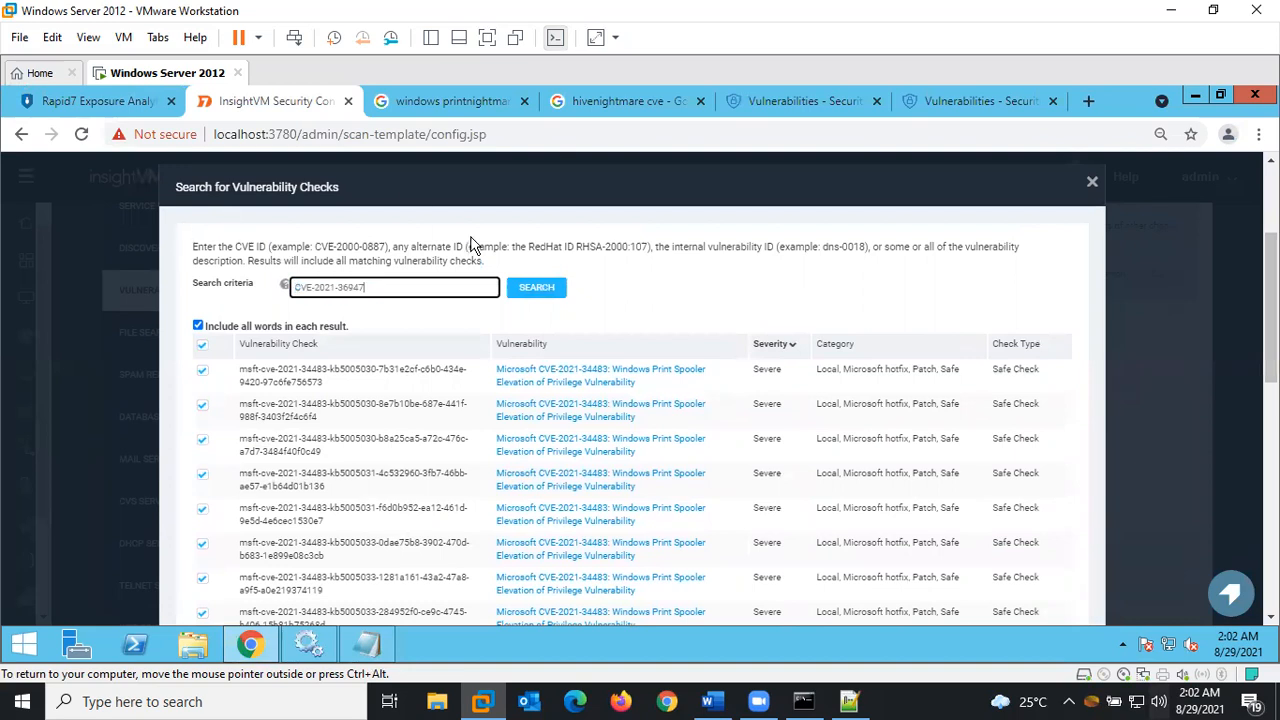
pyautogui.click(548, 290)
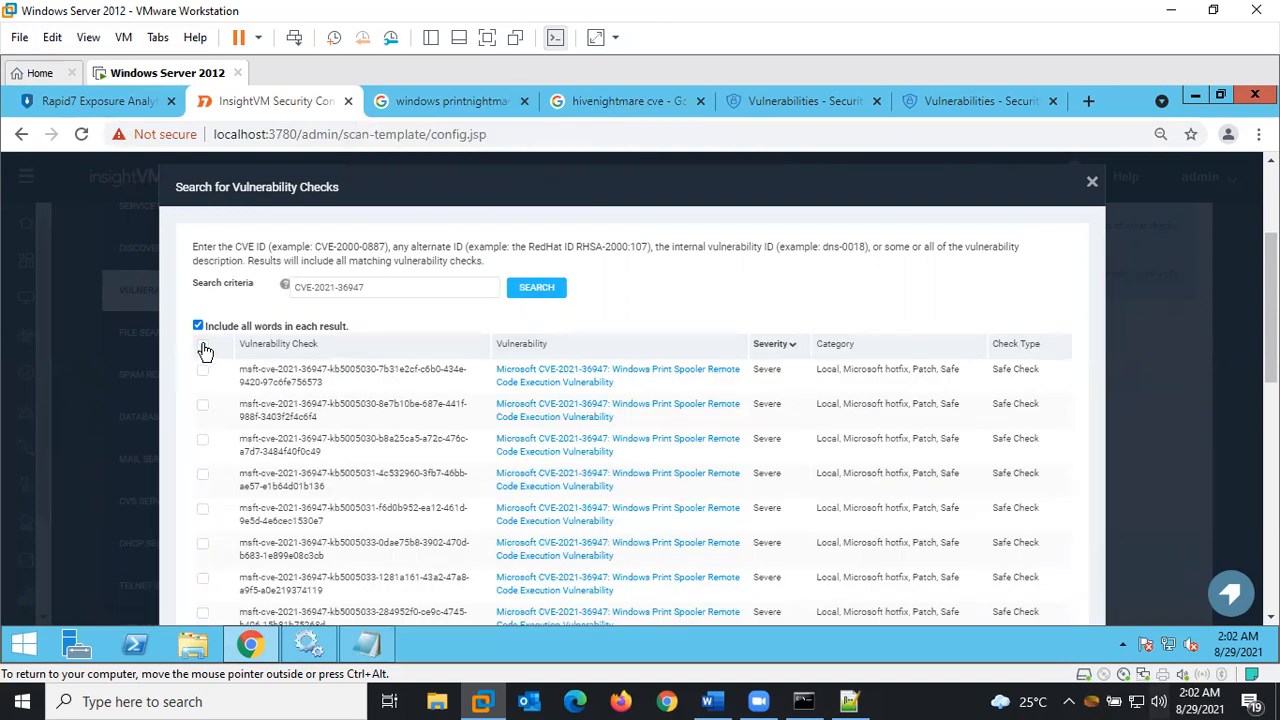
pyautogui.moveTo(1270, 317); pyautogui.dragTo(1245, 553)
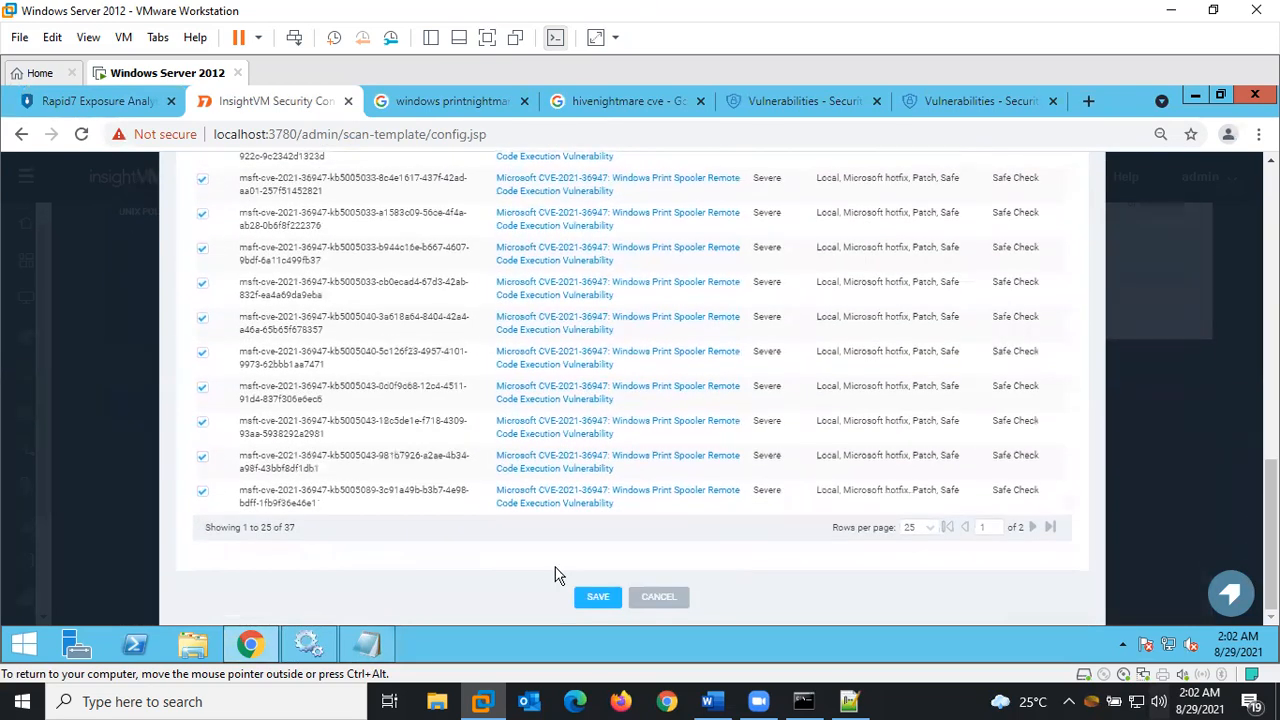
pyautogui.click(590, 603)
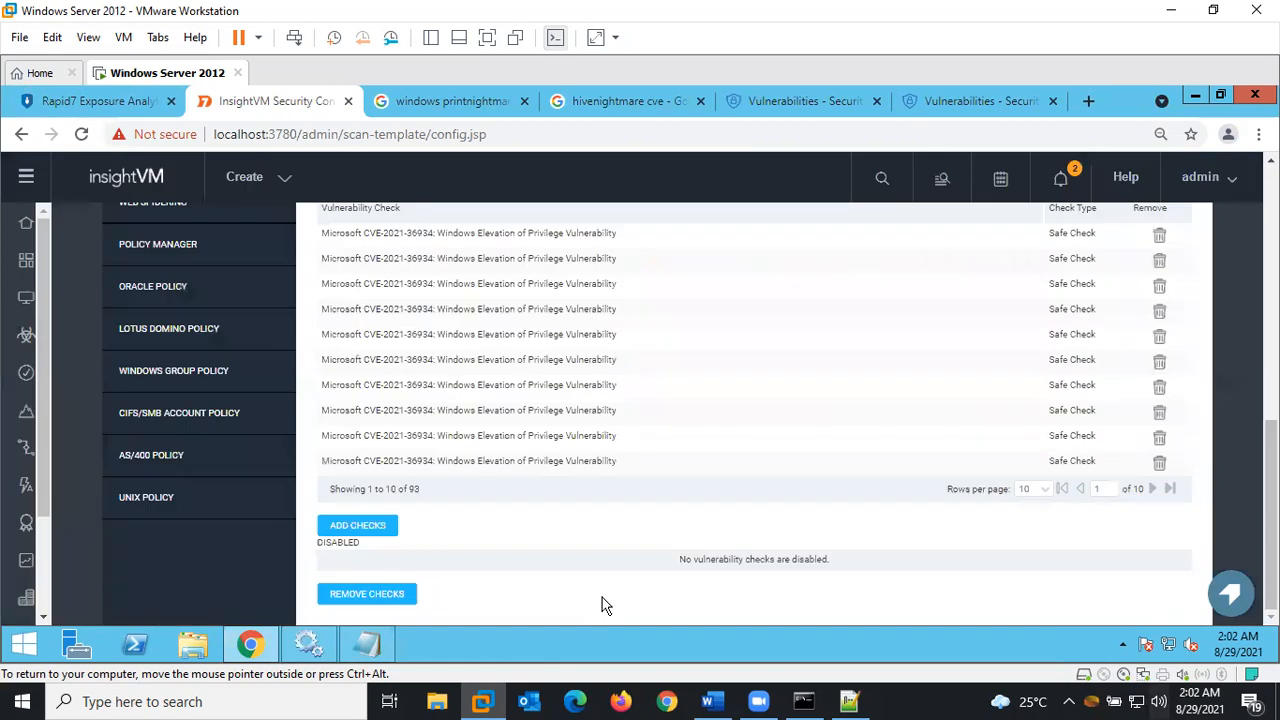
# Copy CVE-2021-34527 from the first PrintNightmare web search result
pyautogui.moveTo(1270, 515); pyautogui.dragTo(1270, 311)
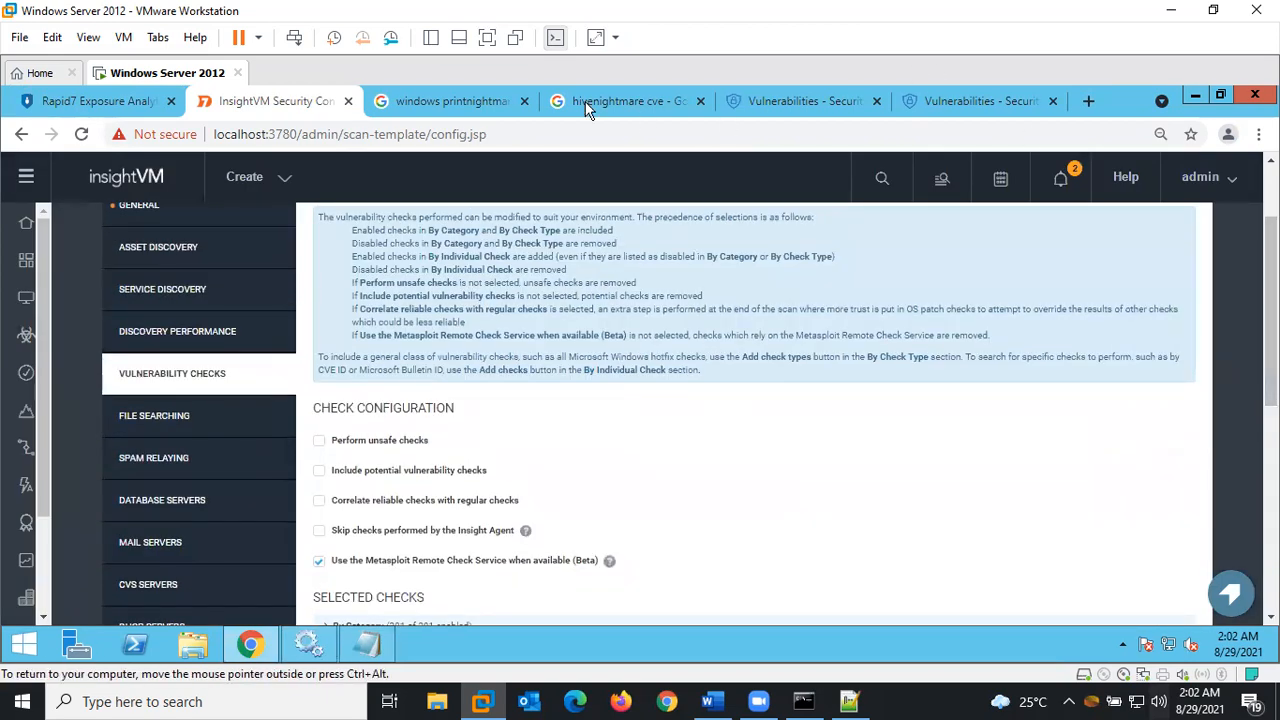
pyautogui.click(462, 100)
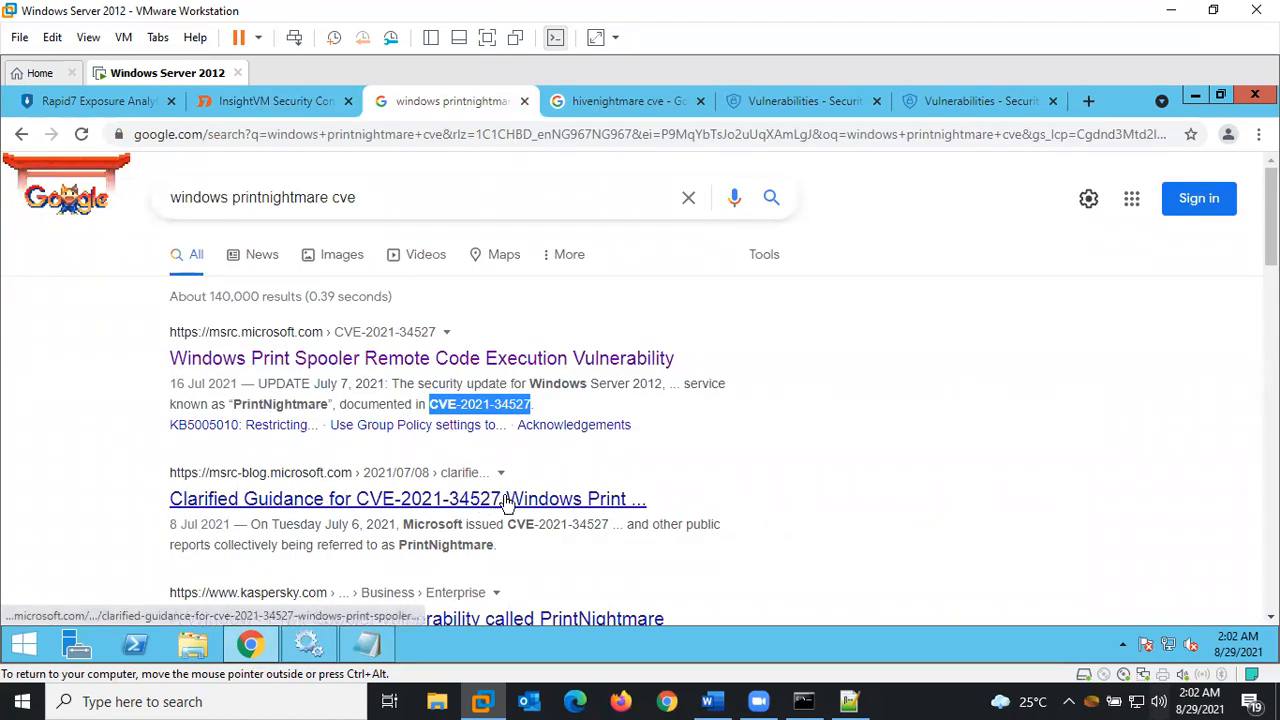
pyautogui.click(540, 414)
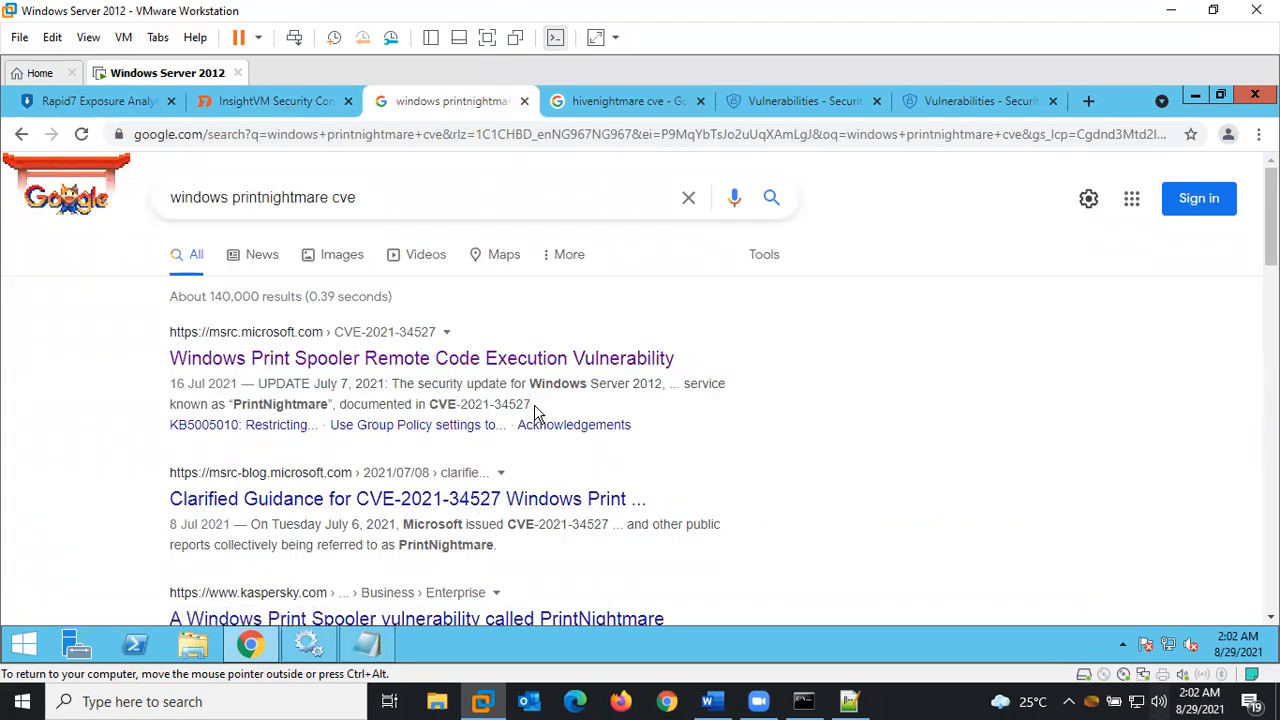
pyautogui.moveTo(530, 405); pyautogui.dragTo(432, 404)
pyautogui.hotkey('ctrl', 'c')
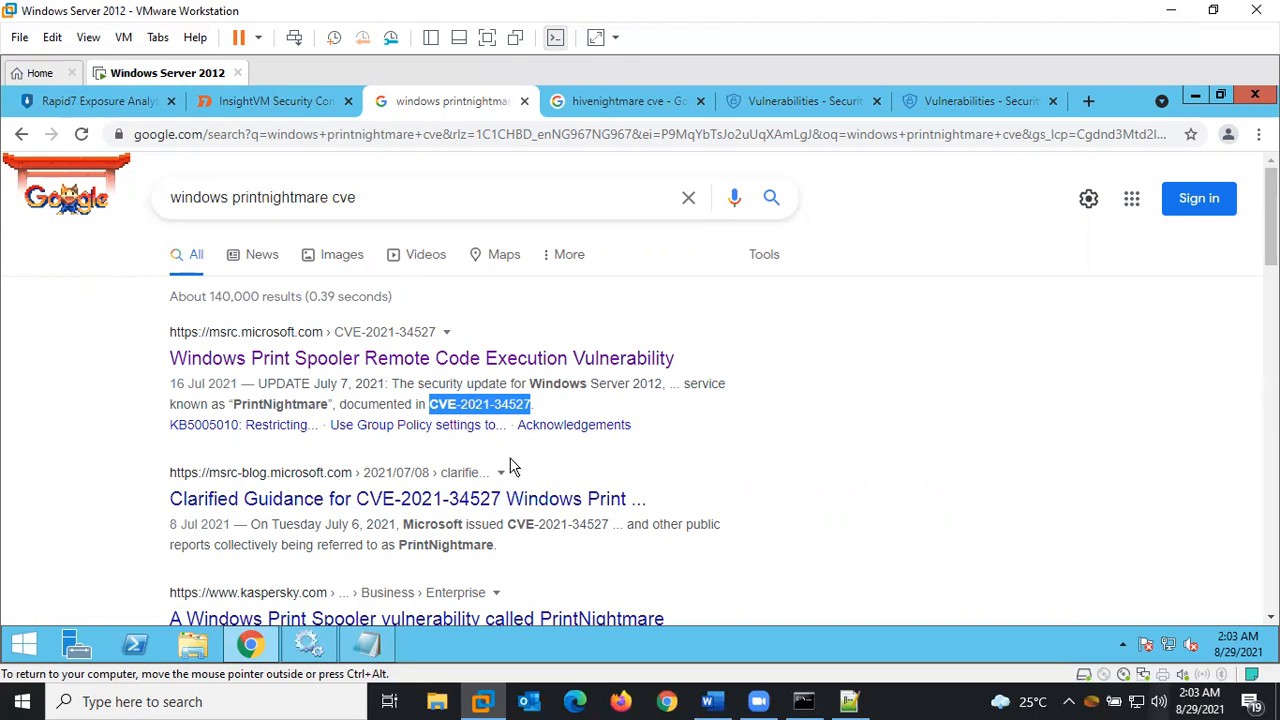
# Search the vulnerability checks for CVE-2021-34527 and add all 38 matches to the template
pyautogui.click(247, 95)
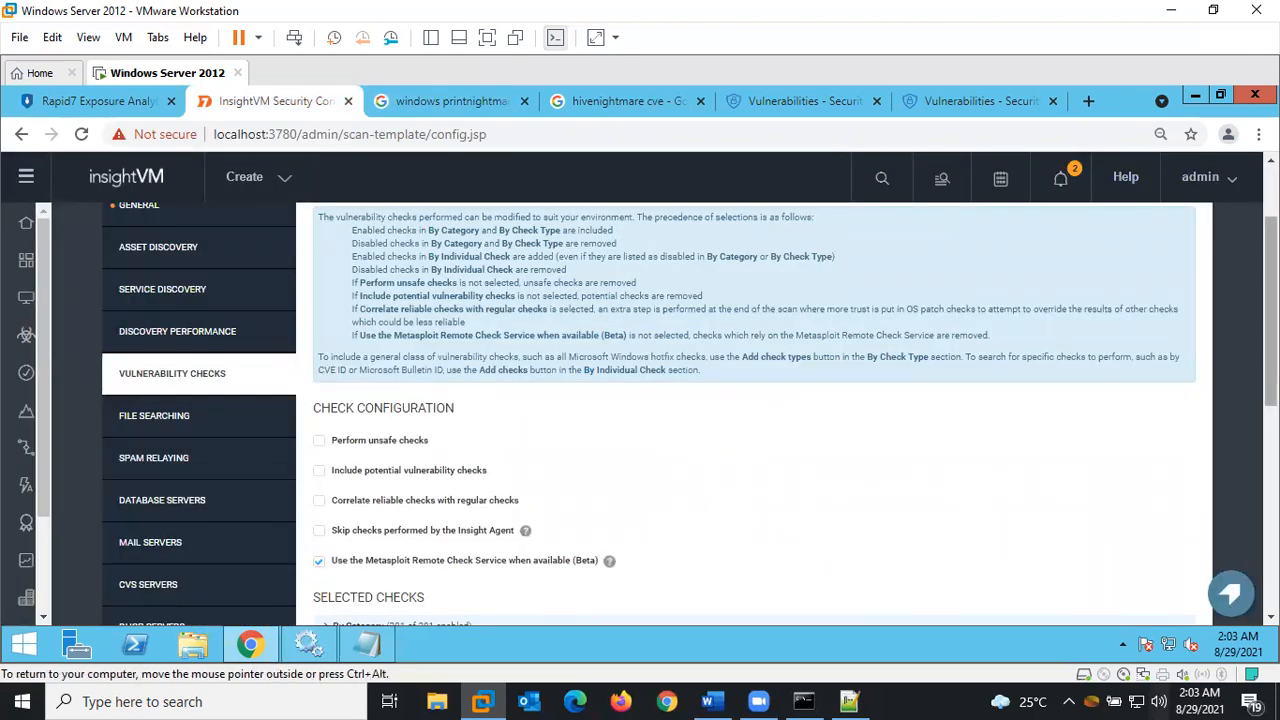
pyautogui.moveTo(1270, 380); pyautogui.dragTo(1260, 514)
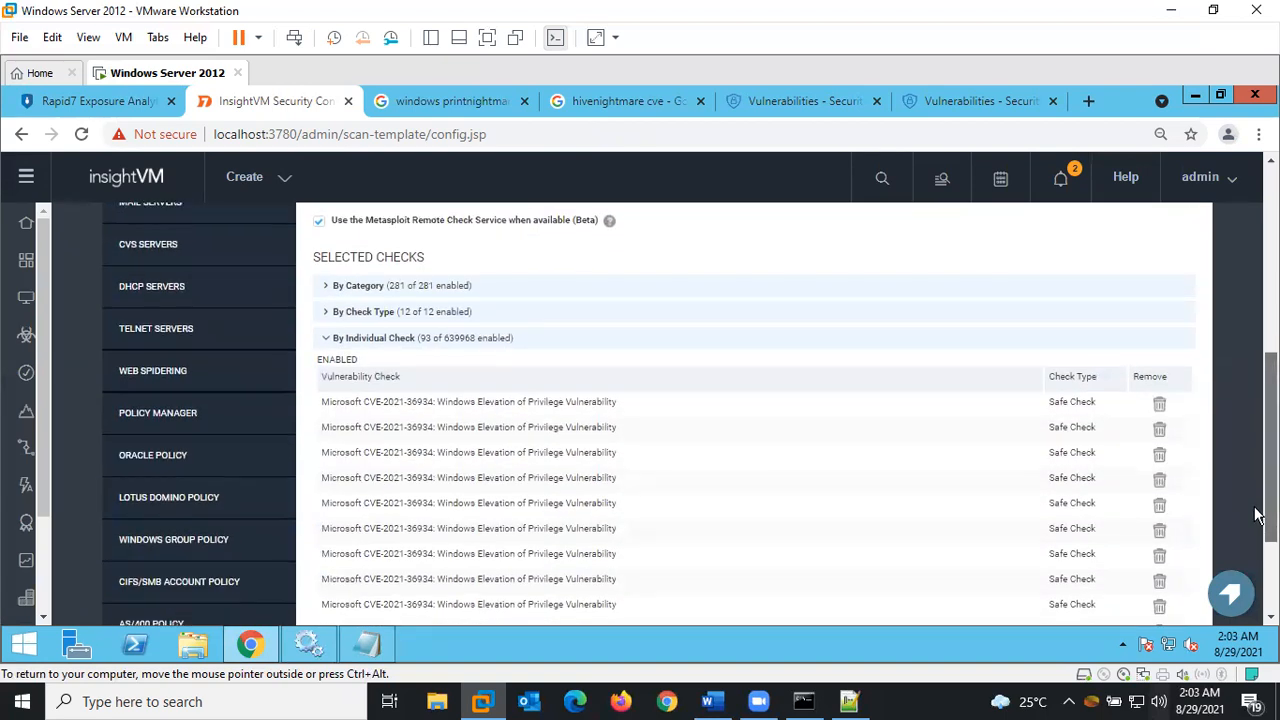
pyautogui.moveTo(1270, 452); pyautogui.dragTo(1245, 526)
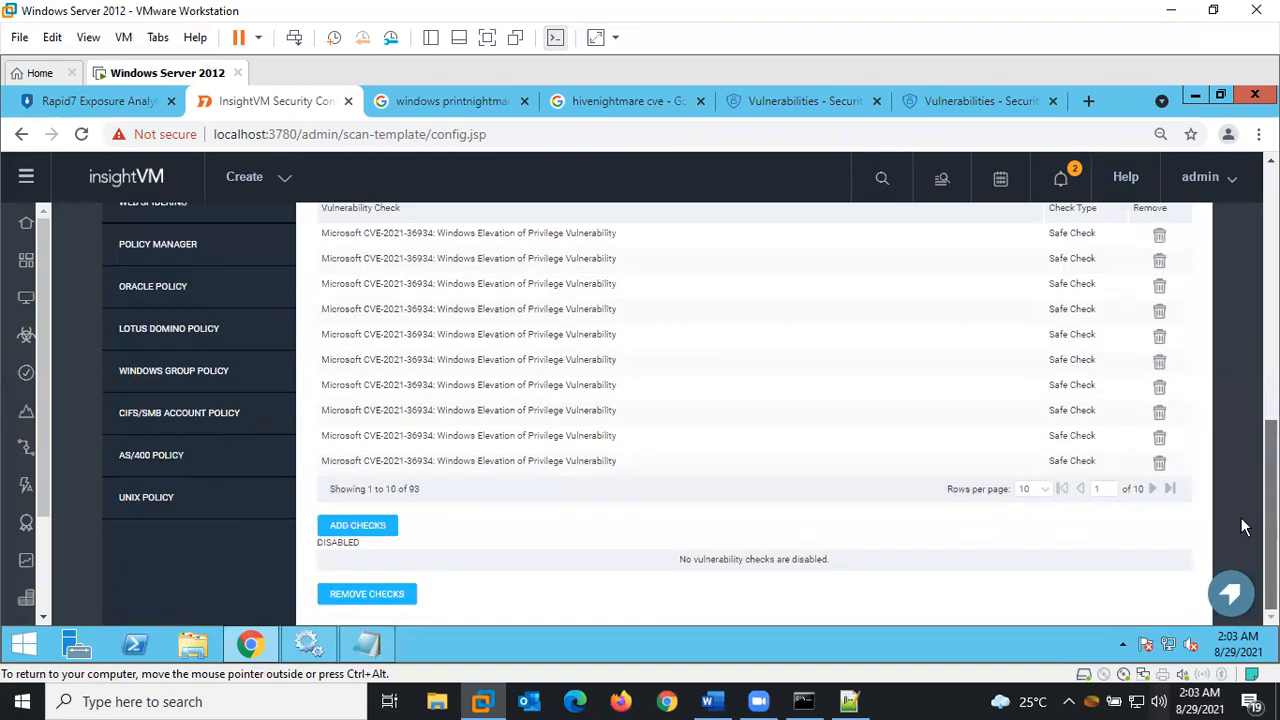
pyautogui.click(367, 524)
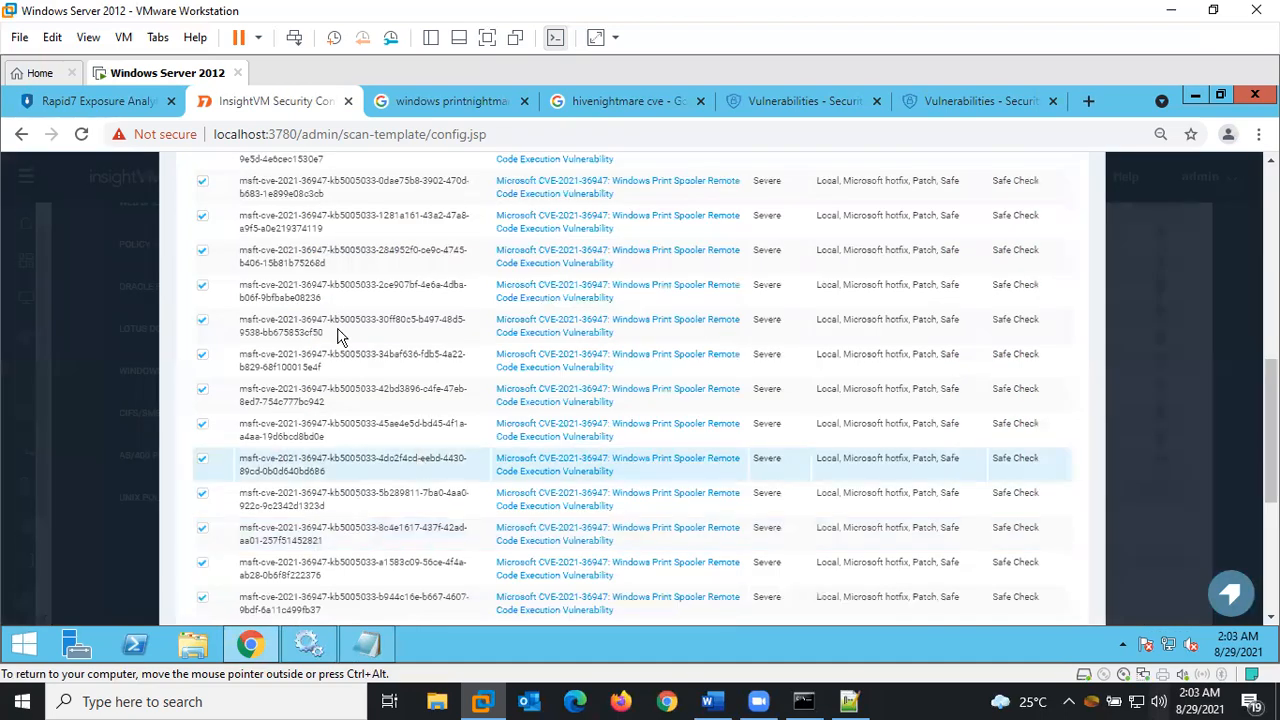
pyautogui.scroll(3, 1180, 400)
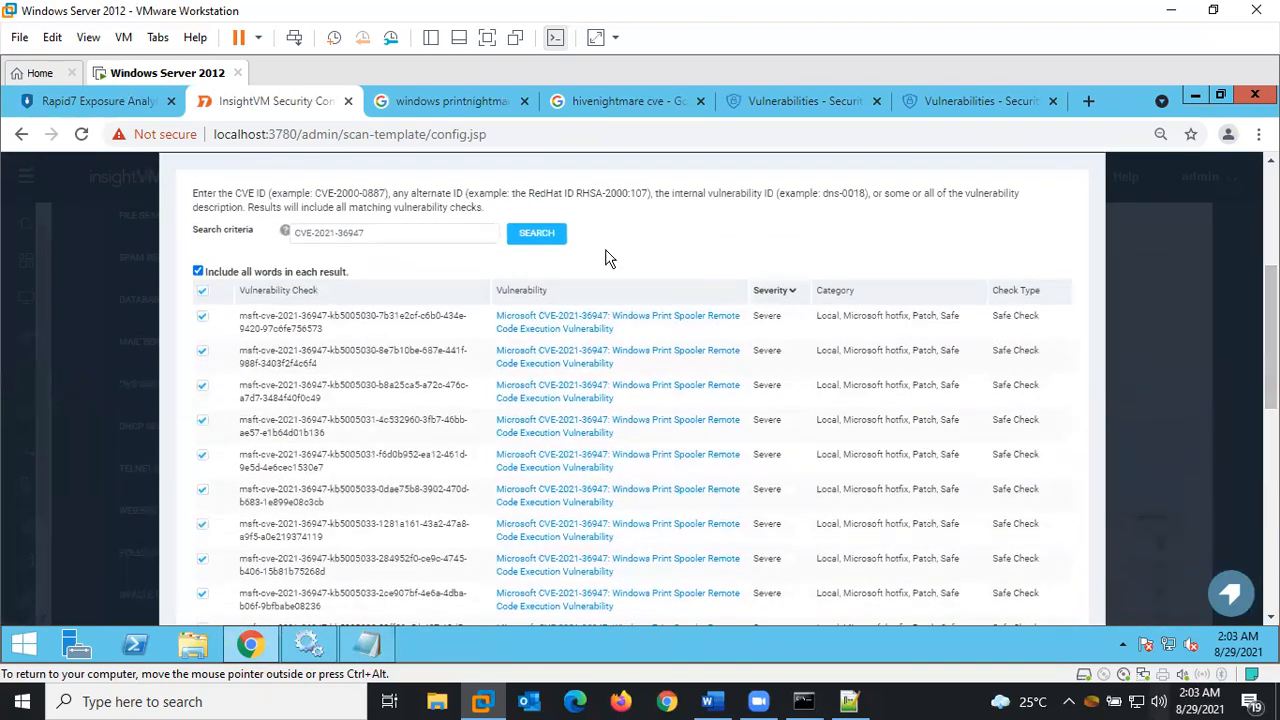
pyautogui.moveTo(386, 234); pyautogui.dragTo(248, 251)
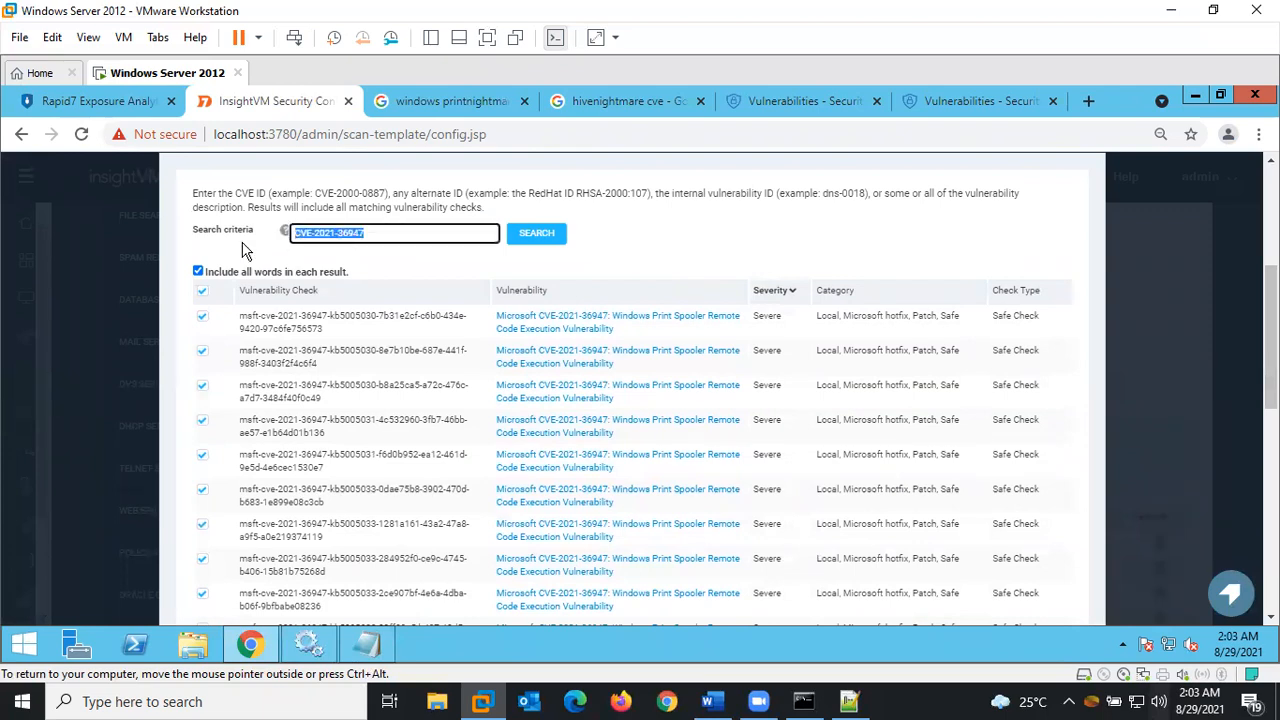
pyautogui.hotkey('ctrl', 'v')
pyautogui.click(549, 236)
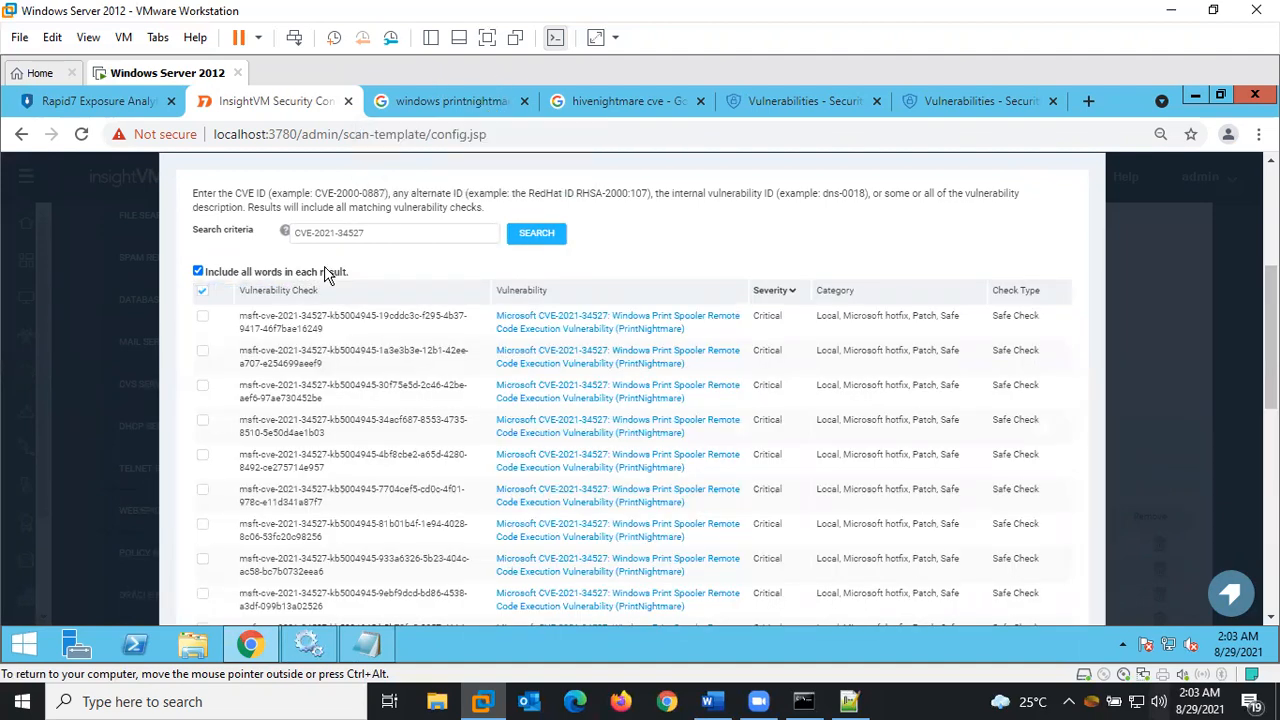
pyautogui.click(202, 291)
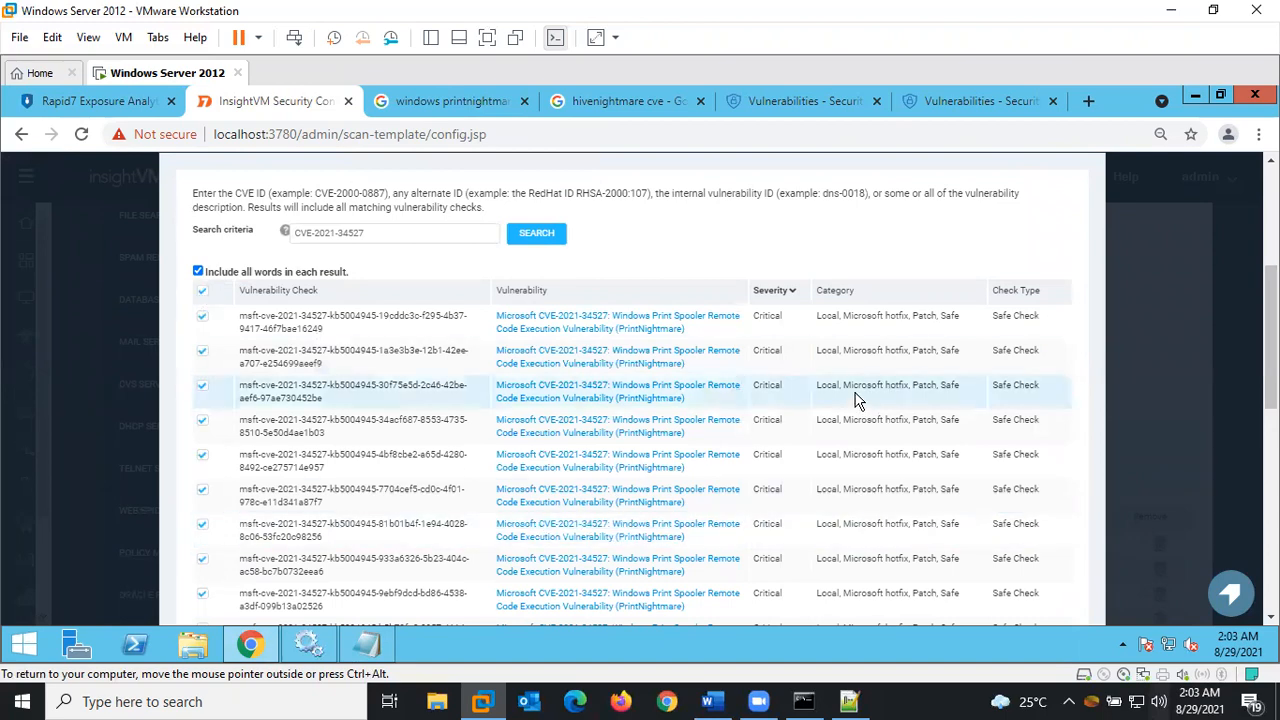
pyautogui.moveTo(1271, 380); pyautogui.dragTo(1258, 620)
pyautogui.click(598, 597)
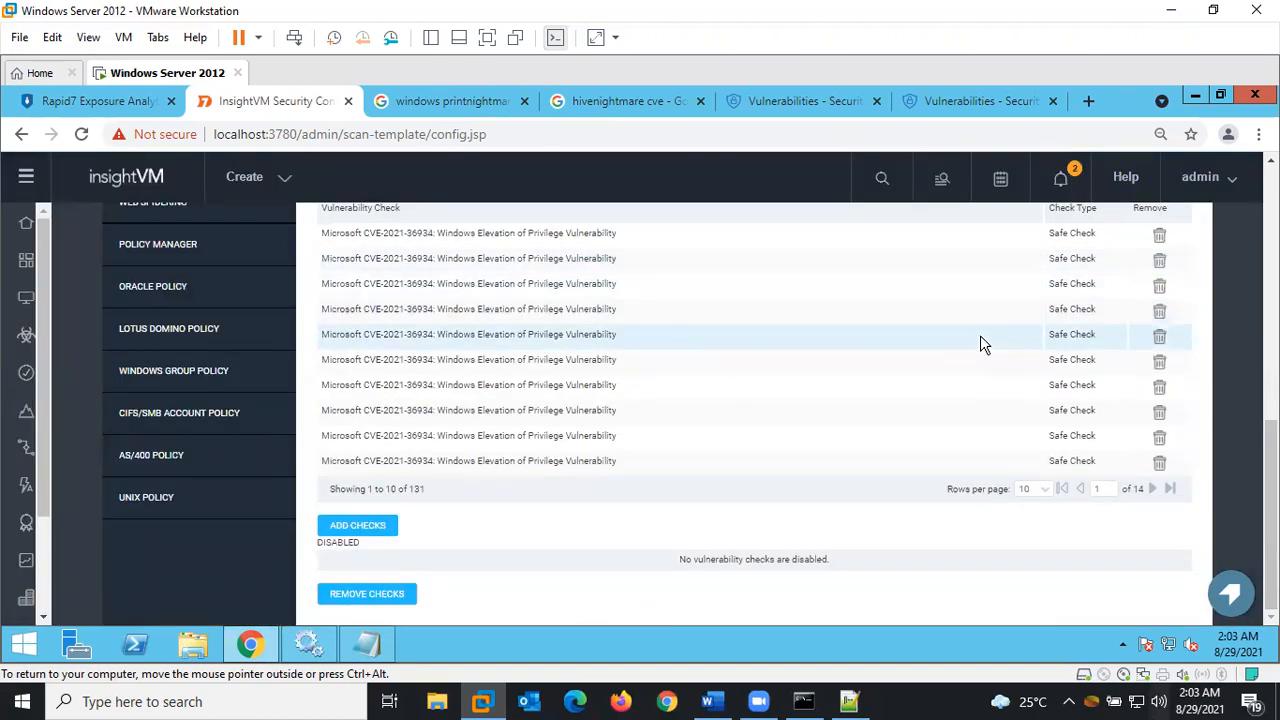
# Glance over the PrintNightmare search results, then scroll back to the template's Vulnerability Checks heading
pyautogui.click(450, 104)
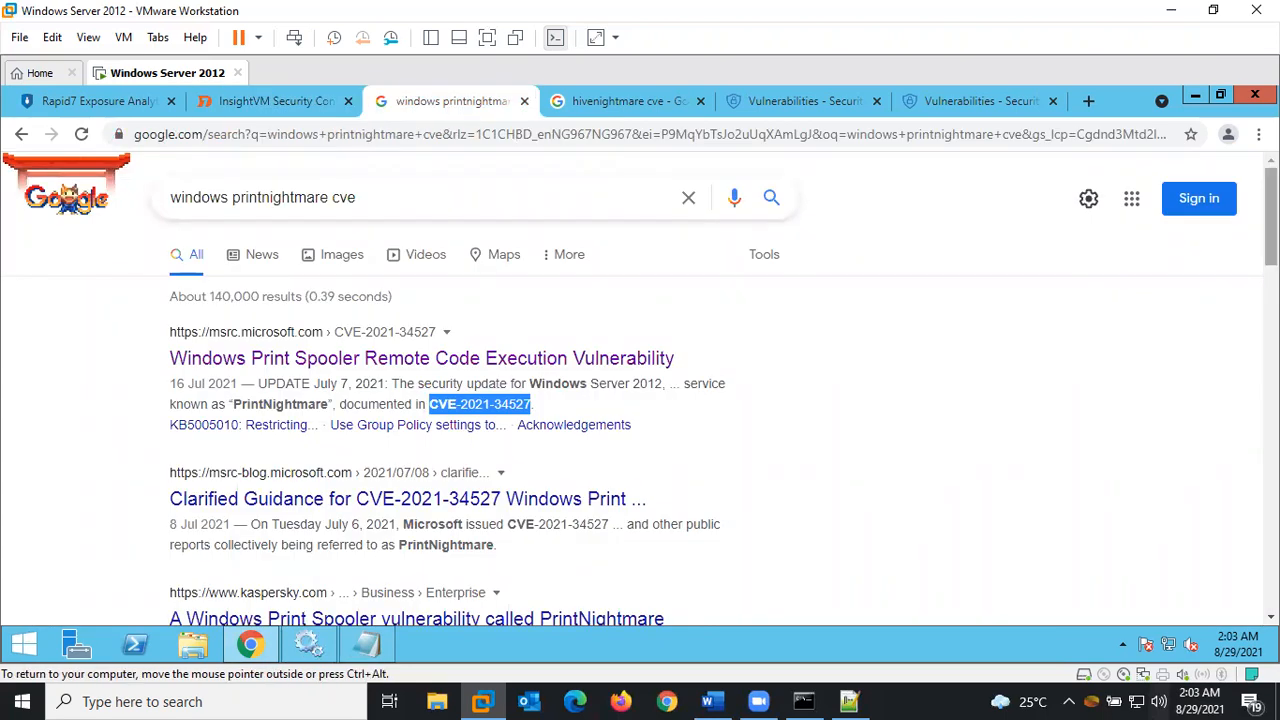
pyautogui.scroll(-2, 1043, 371)
pyautogui.scroll(1, 640, 390)
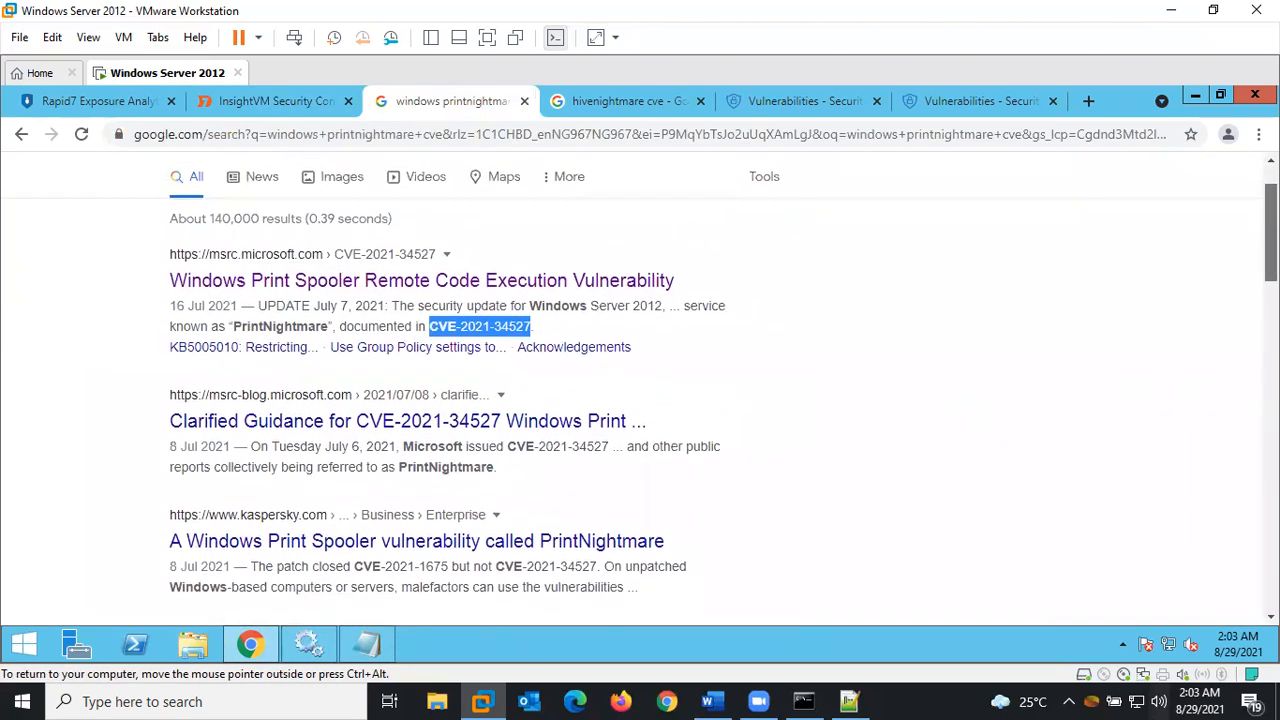
pyautogui.scroll(-2, 640, 390)
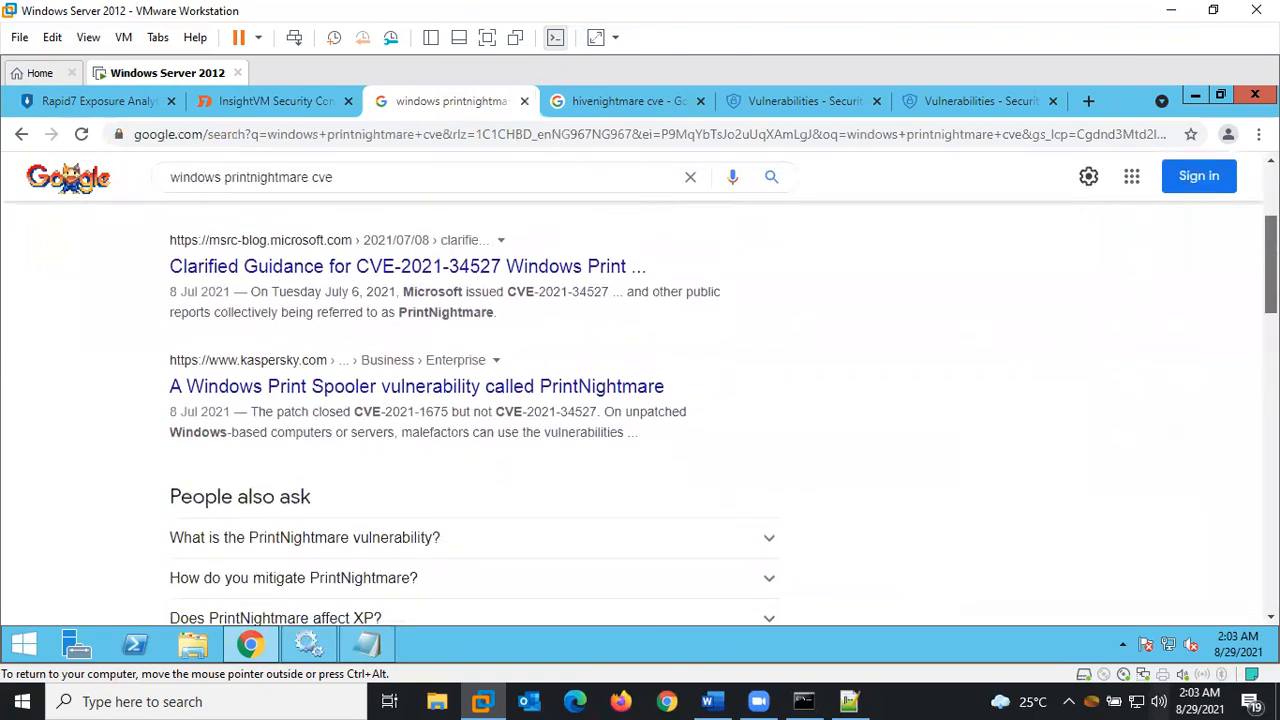
pyautogui.scroll(2, 640, 390)
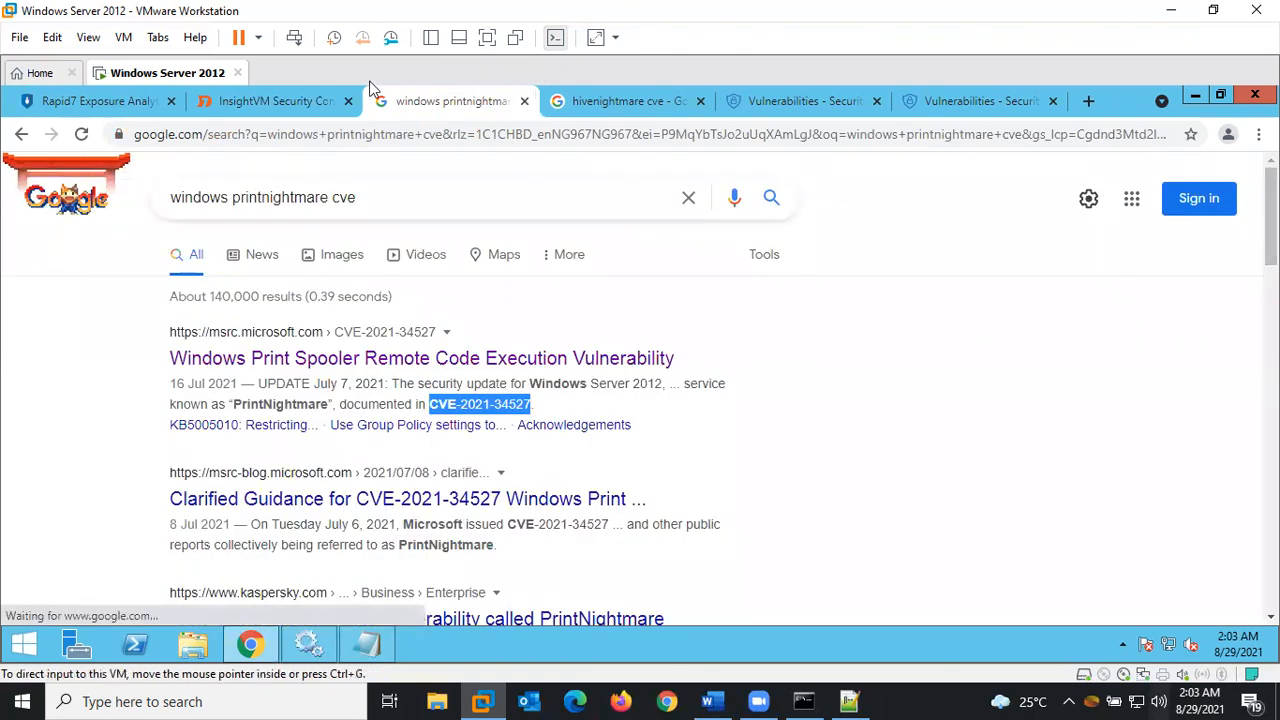
pyautogui.click(313, 100)
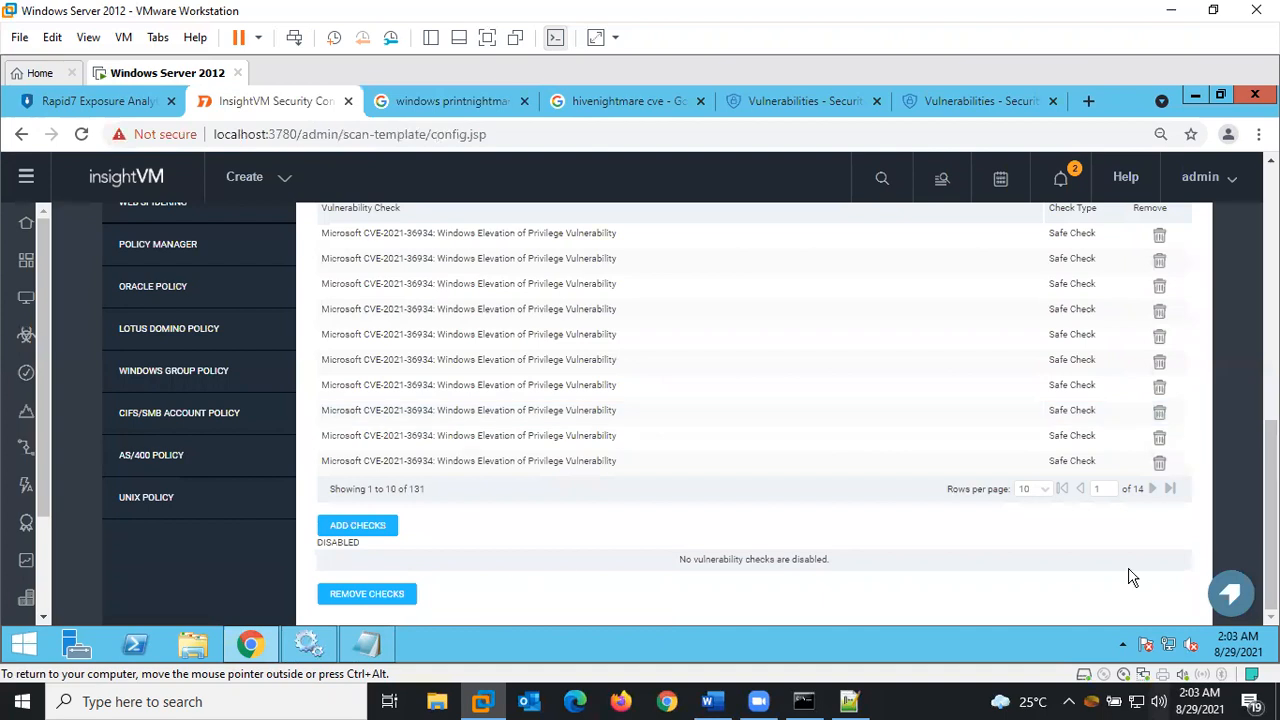
pyautogui.scroll(8, 754, 414)
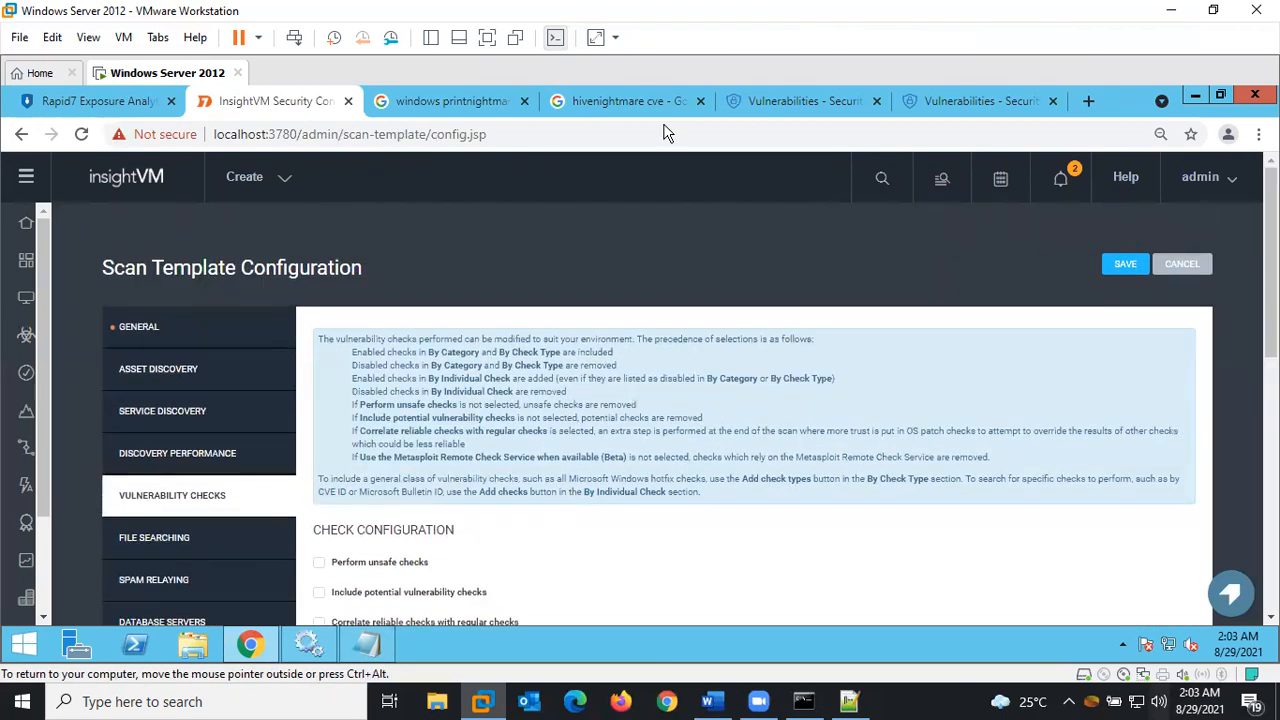
# Enter 'printnightmare n Hivinightmare checks' as the template name in General settings
pyautogui.click(150, 330)
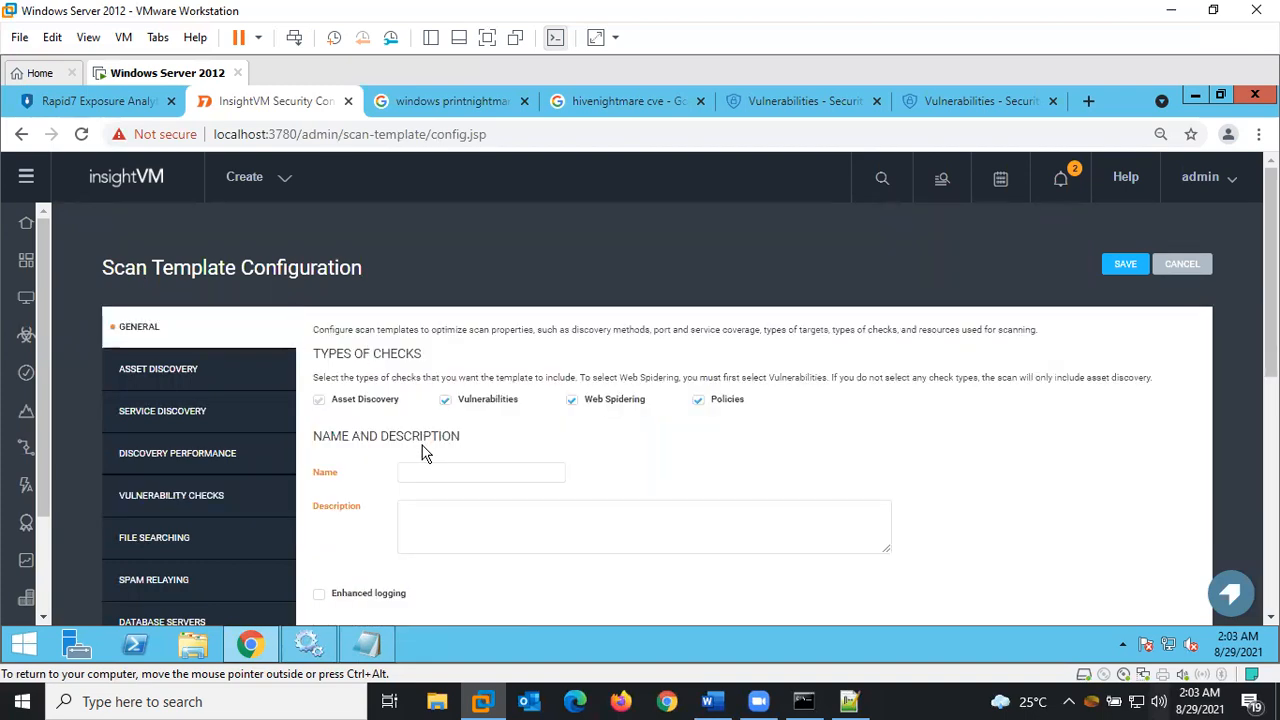
pyautogui.click(429, 470)
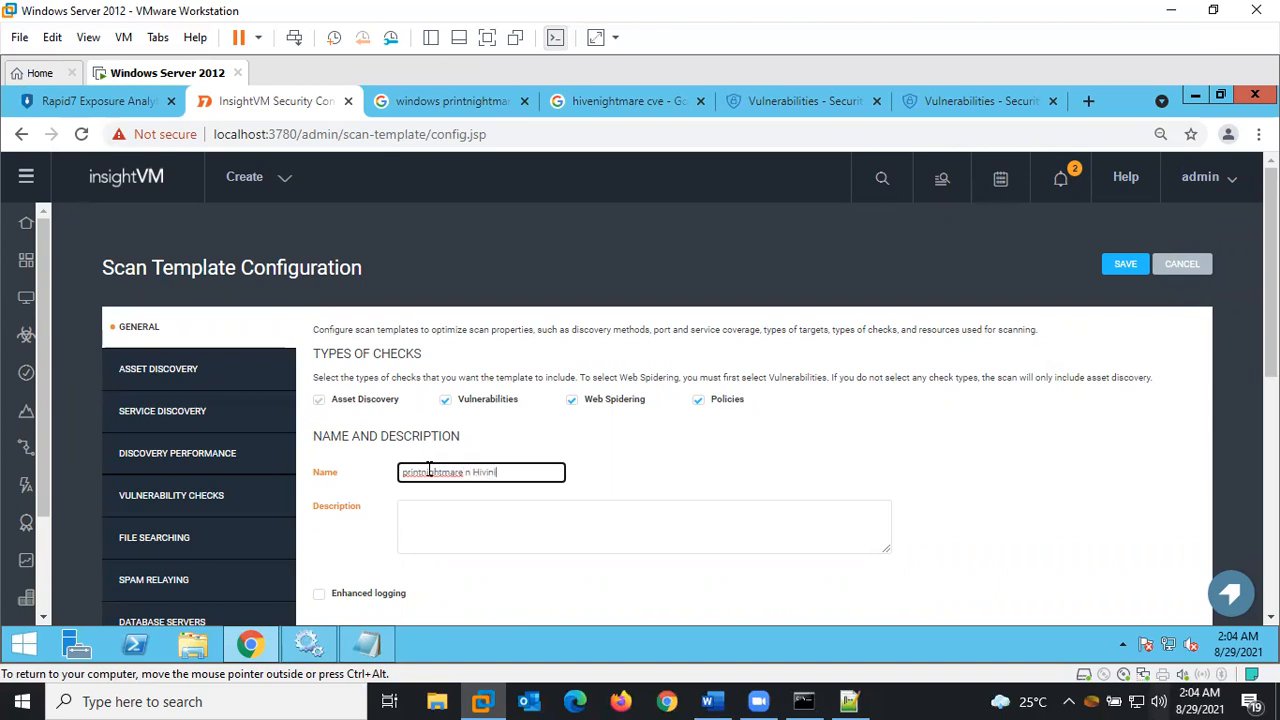
pyautogui.write('mare')
pyautogui.rightClick(432, 472)
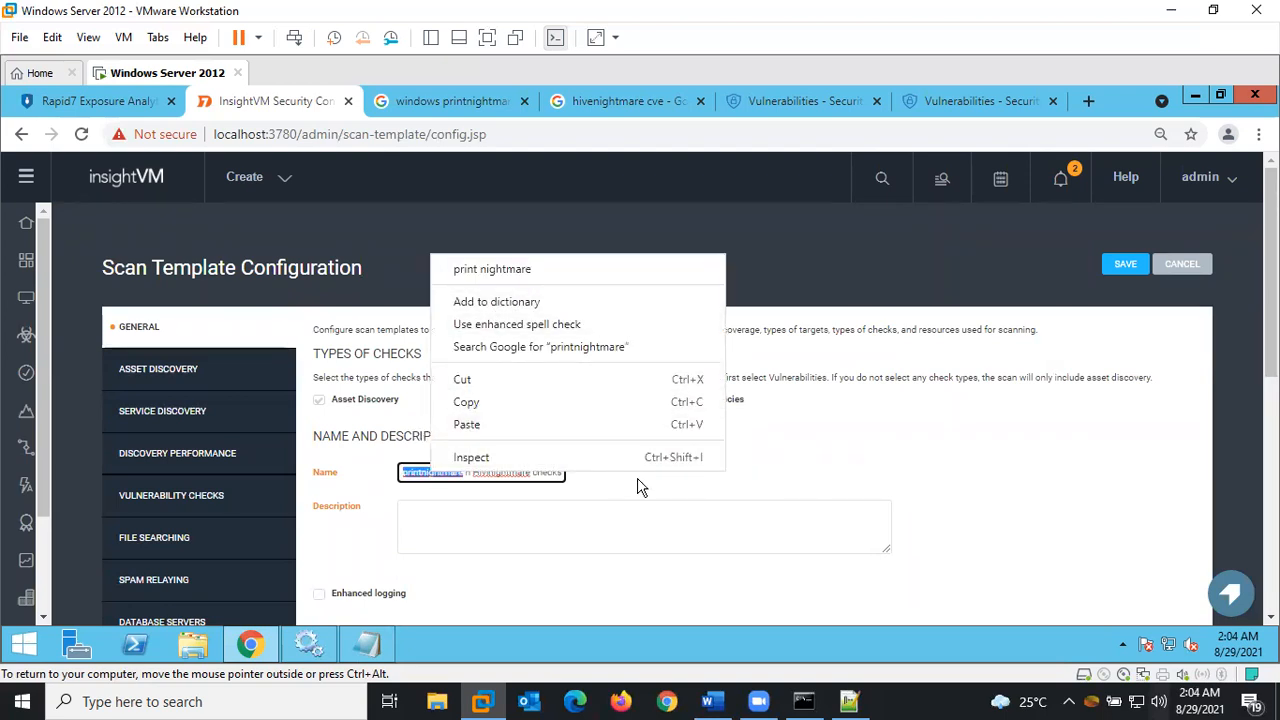
pyautogui.click(842, 466)
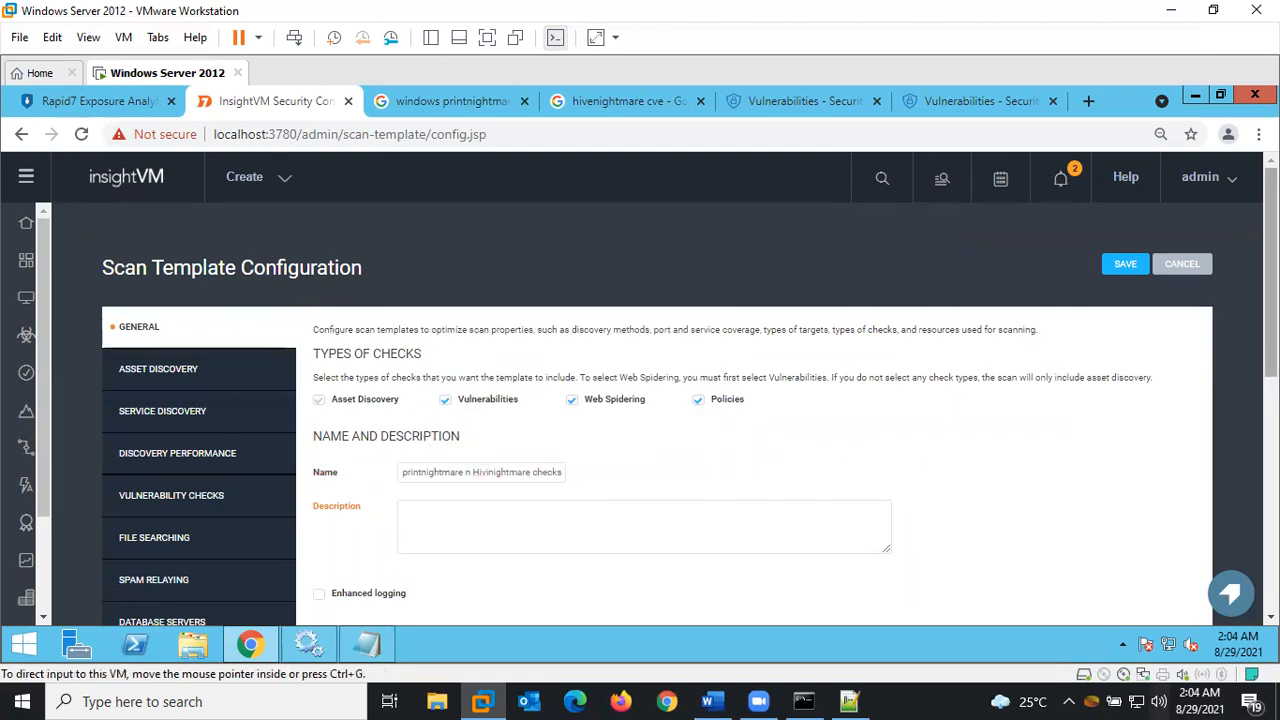
pyautogui.scroll(-2, 1270, 300)
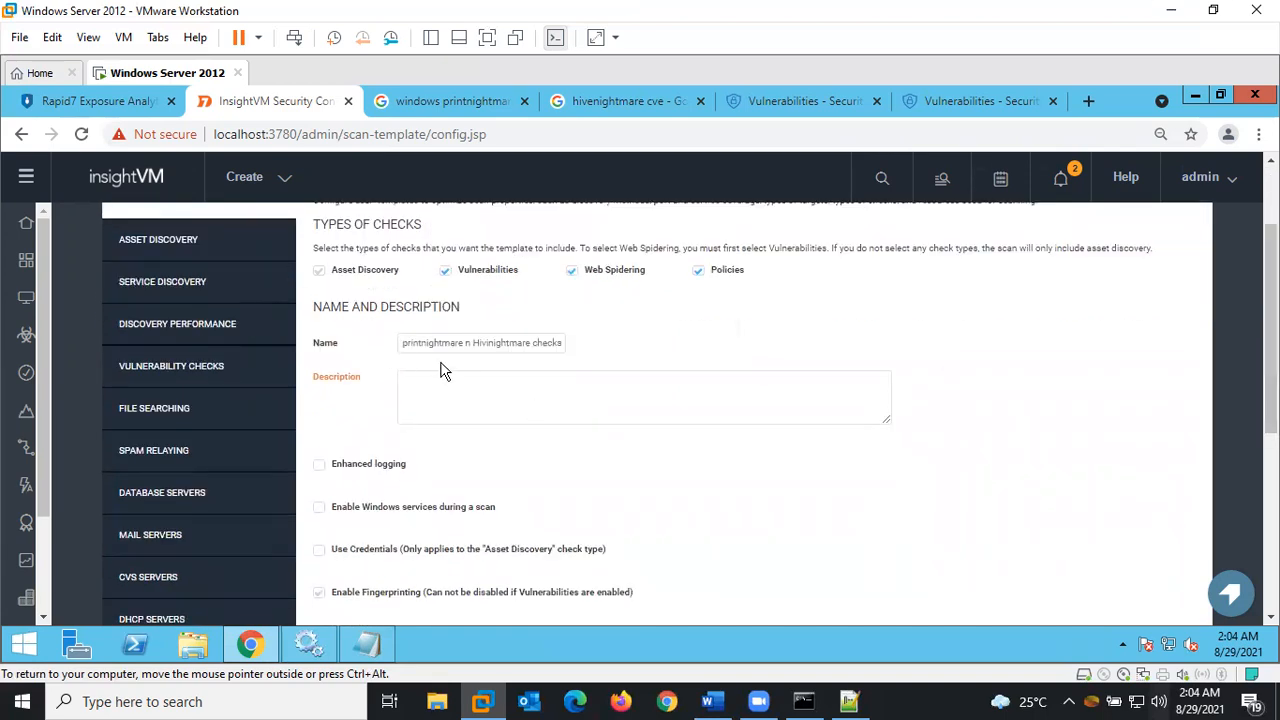
pyautogui.moveTo(403, 340); pyautogui.dragTo(647, 367)
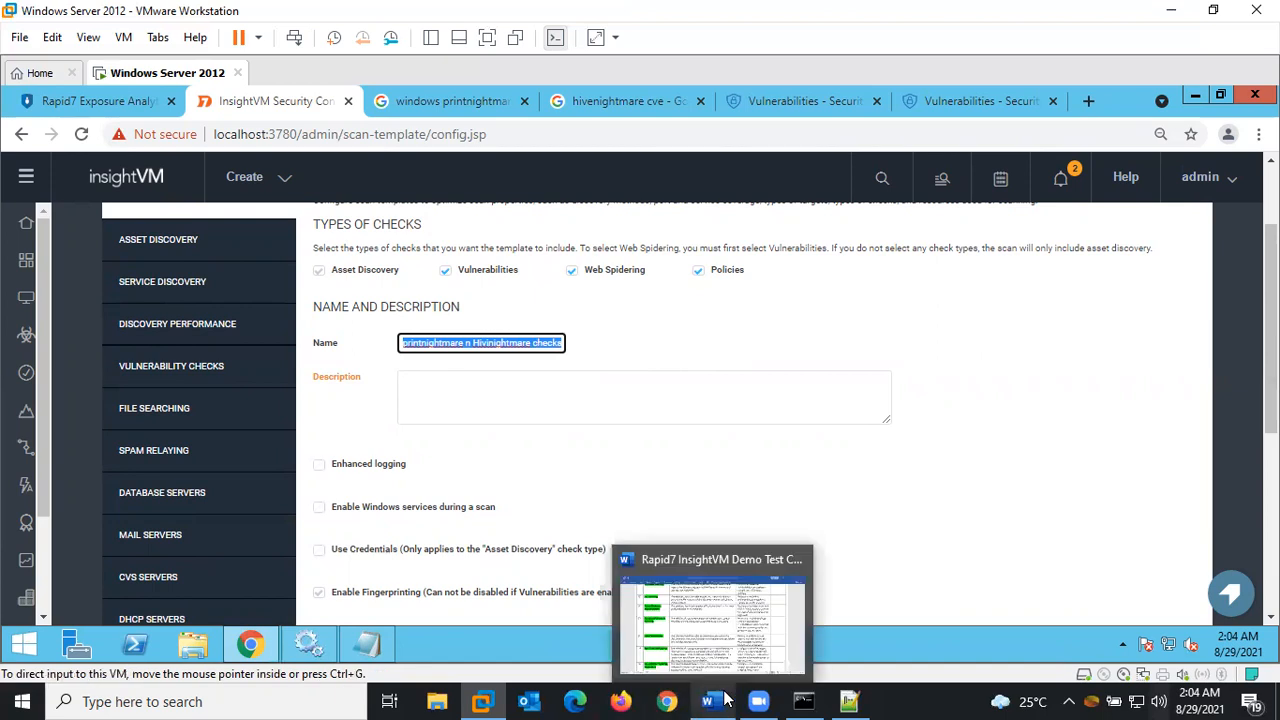
# Paste the Notepad title 'PrintNightmare and HiveNightmare Vulnerability Assessment with Rapid7 InsightVM' as the template description
pyautogui.click(370, 647)
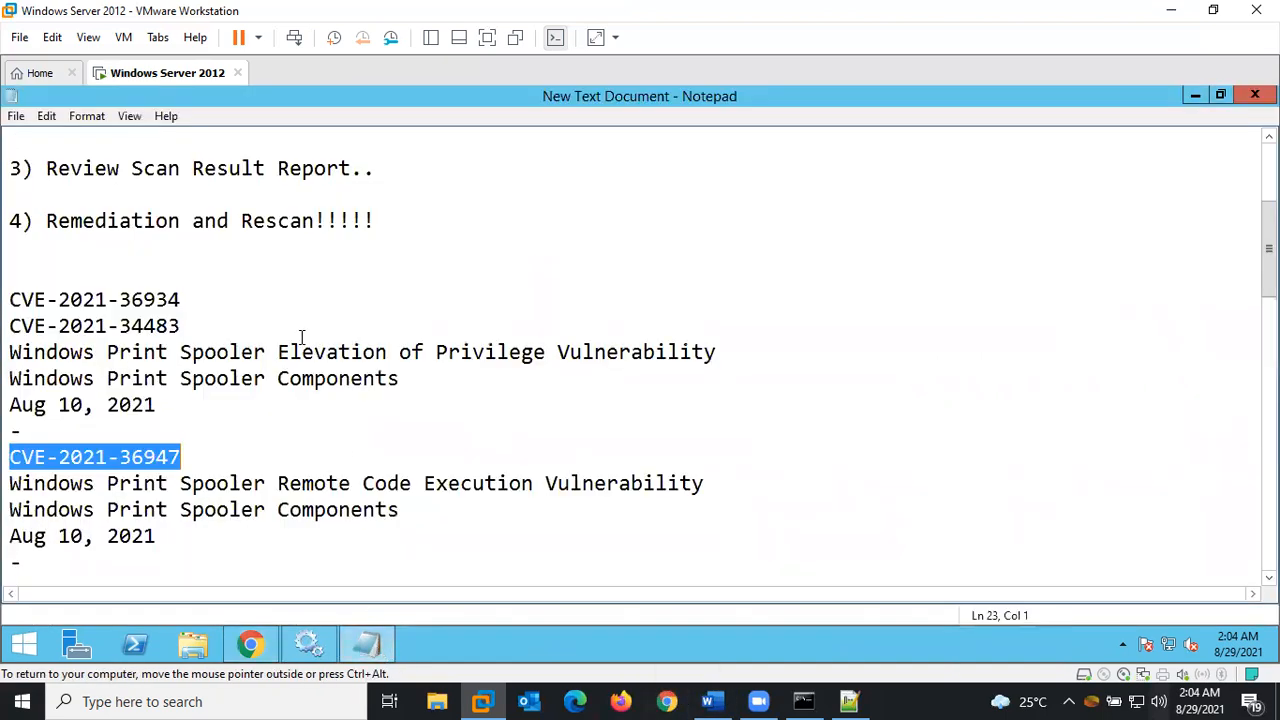
pyautogui.click(255, 378)
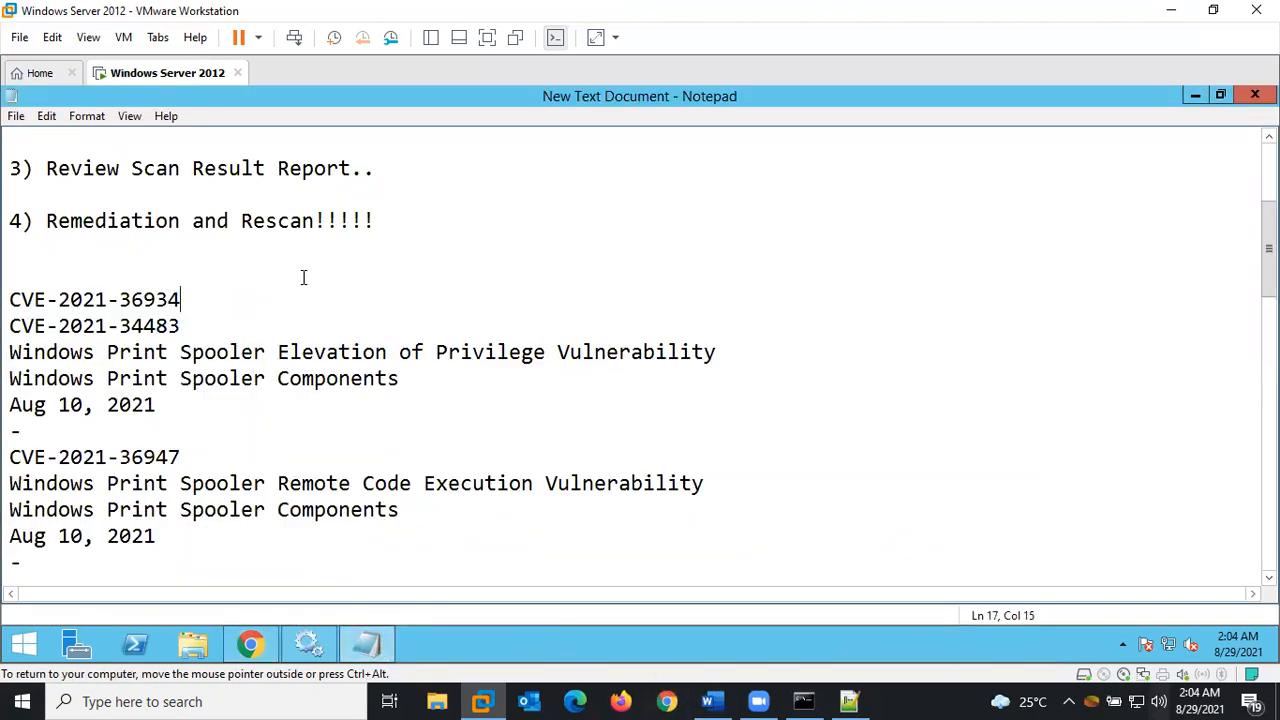
pyautogui.press('Up')
pyautogui.press('Up')
pyautogui.press('Up')
pyautogui.press('Up')
pyautogui.press('Up')
pyautogui.press('Up')
pyautogui.press('Up')
pyautogui.press('Up')
pyautogui.press('Up')
pyautogui.press('Up')
pyautogui.press('Up')
pyautogui.press('Up')
pyautogui.press('Up')
pyautogui.press('Up')
pyautogui.press('Up')
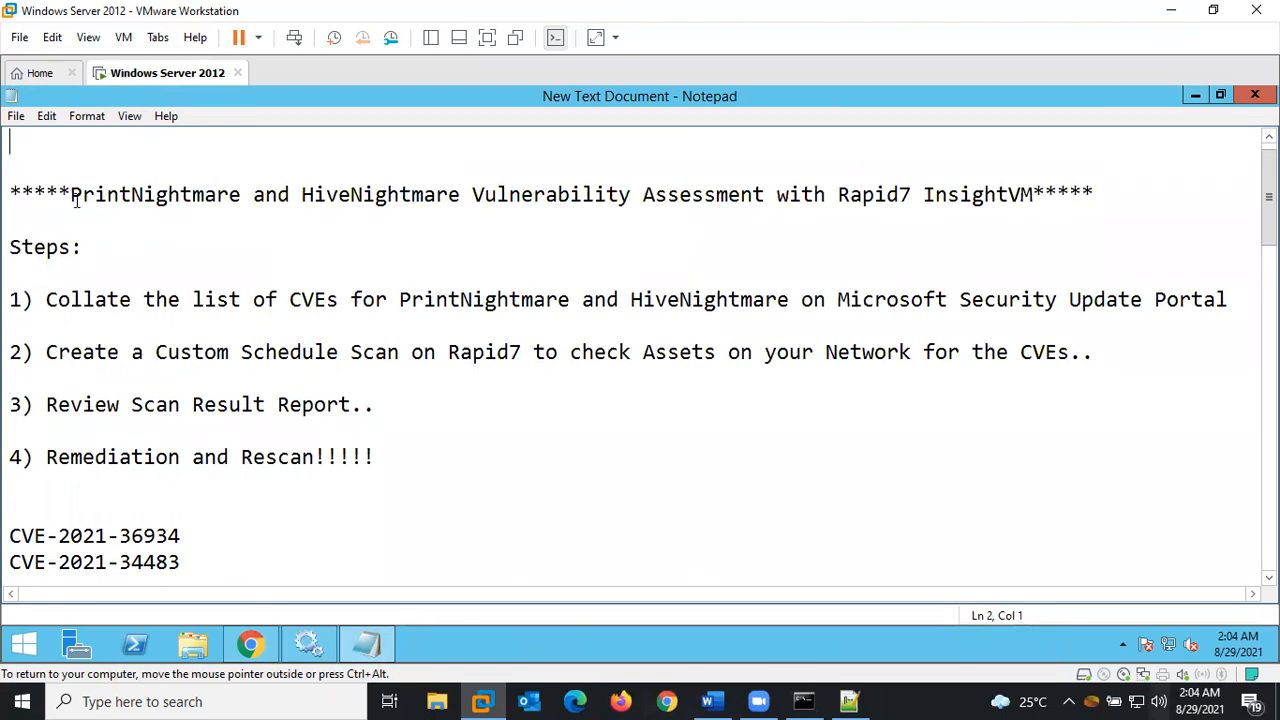
pyautogui.moveTo(73, 196); pyautogui.dragTo(1034, 196)
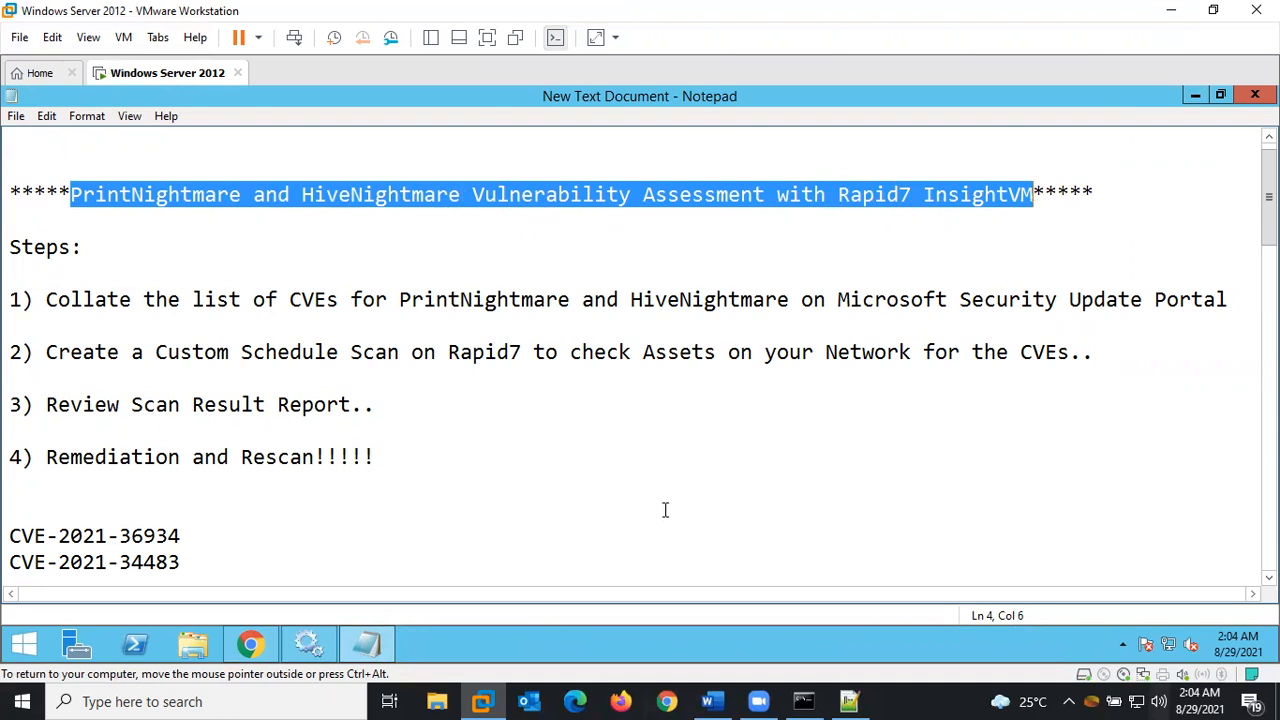
pyautogui.click(252, 645)
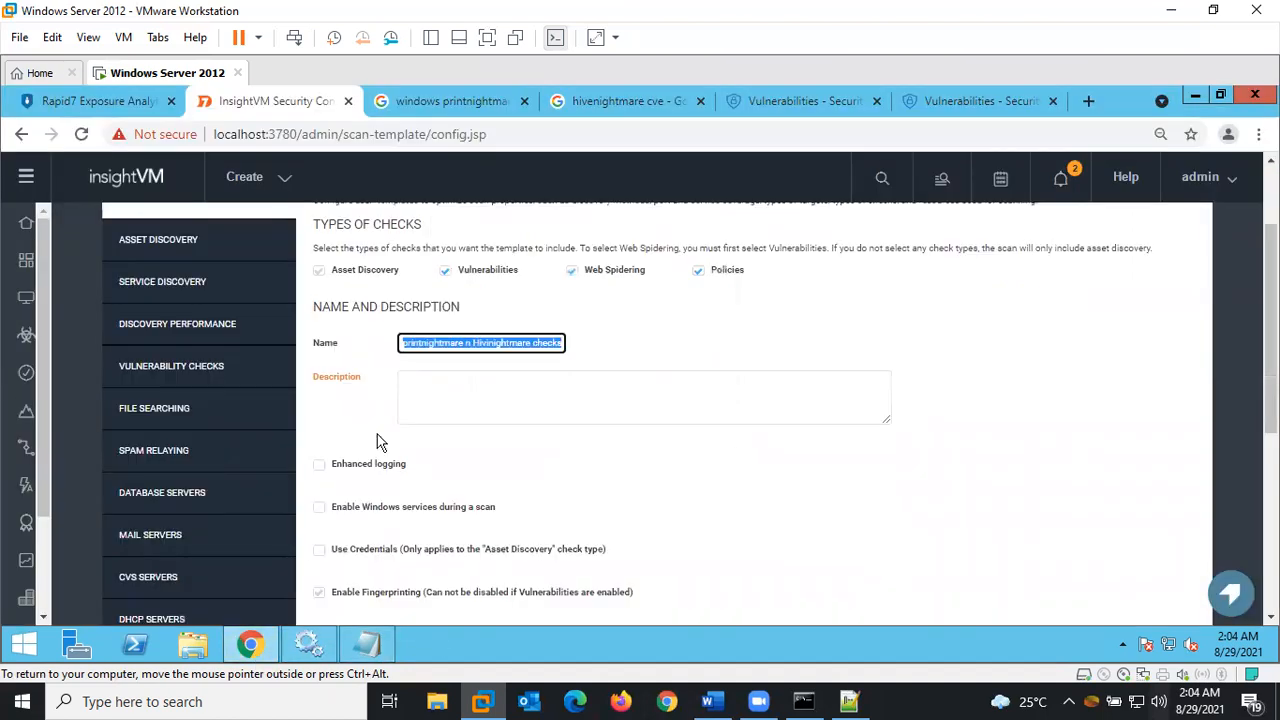
pyautogui.click(451, 401)
pyautogui.hotkey('ctrl', 'v')
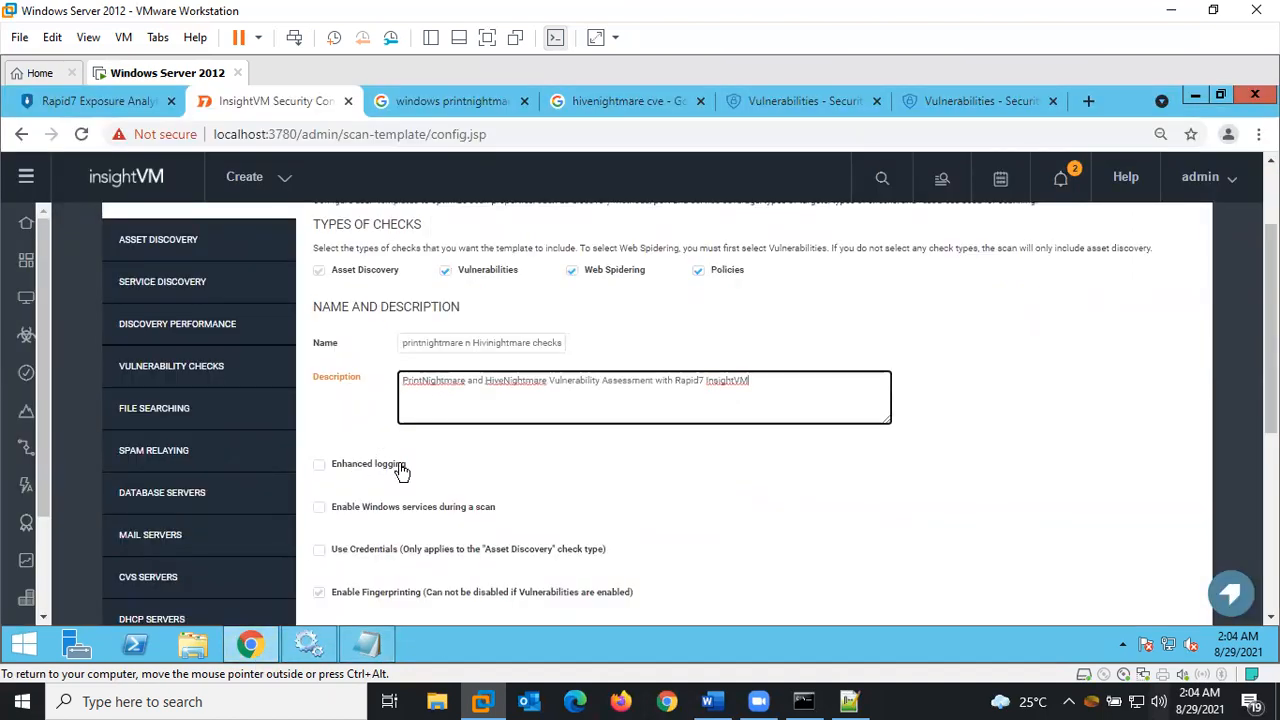
pyautogui.scroll(-3, 1270, 330)
pyautogui.scroll(-1, 1270, 400)
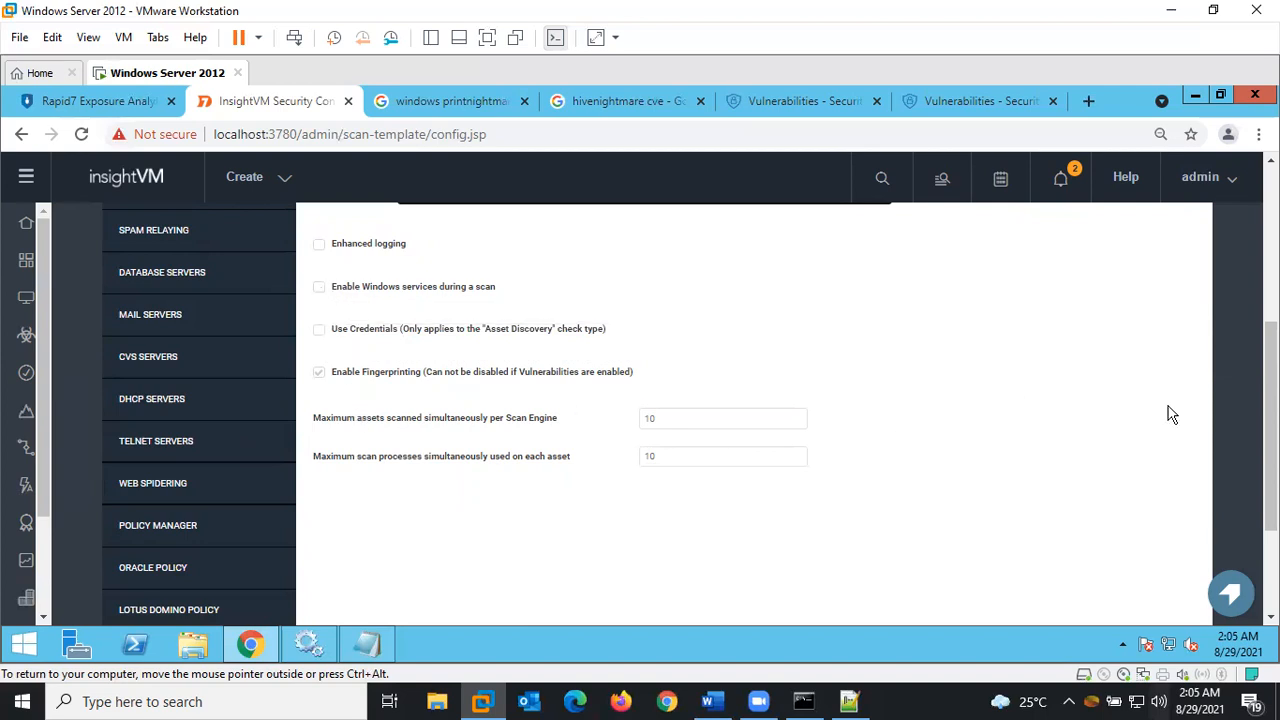
pyautogui.scroll(3, 690, 413)
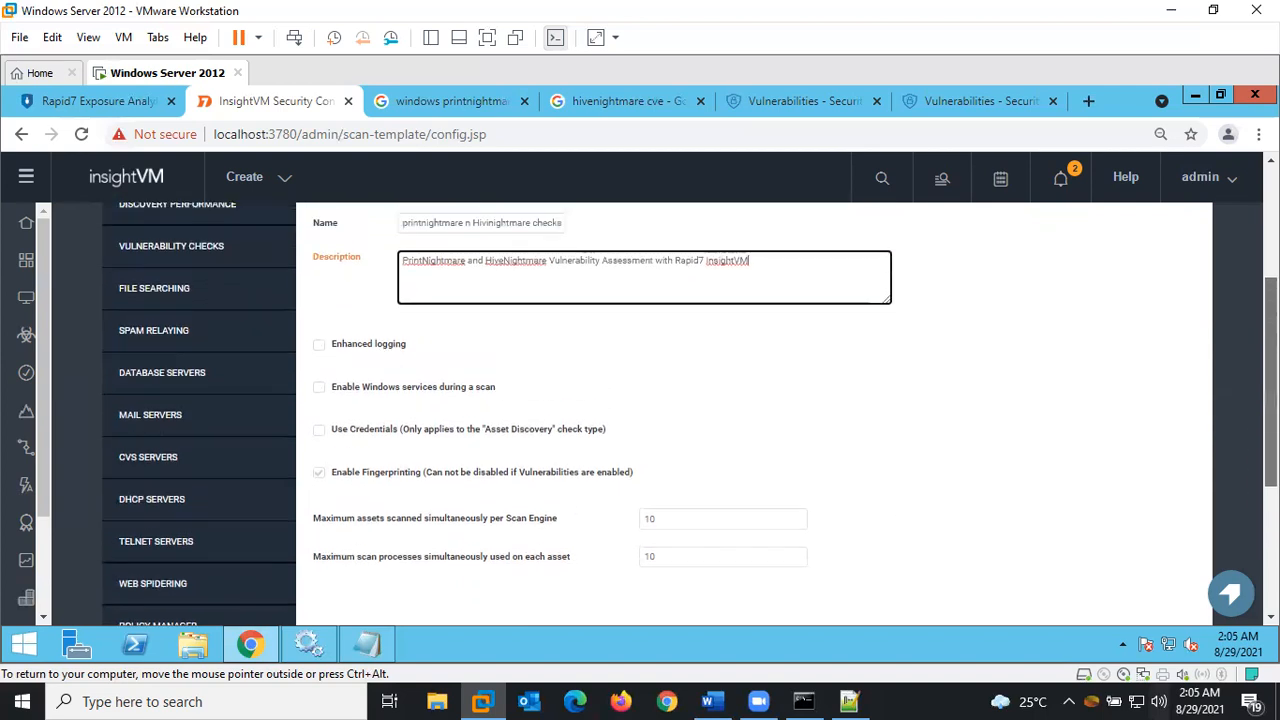
pyautogui.scroll(1, 690, 413)
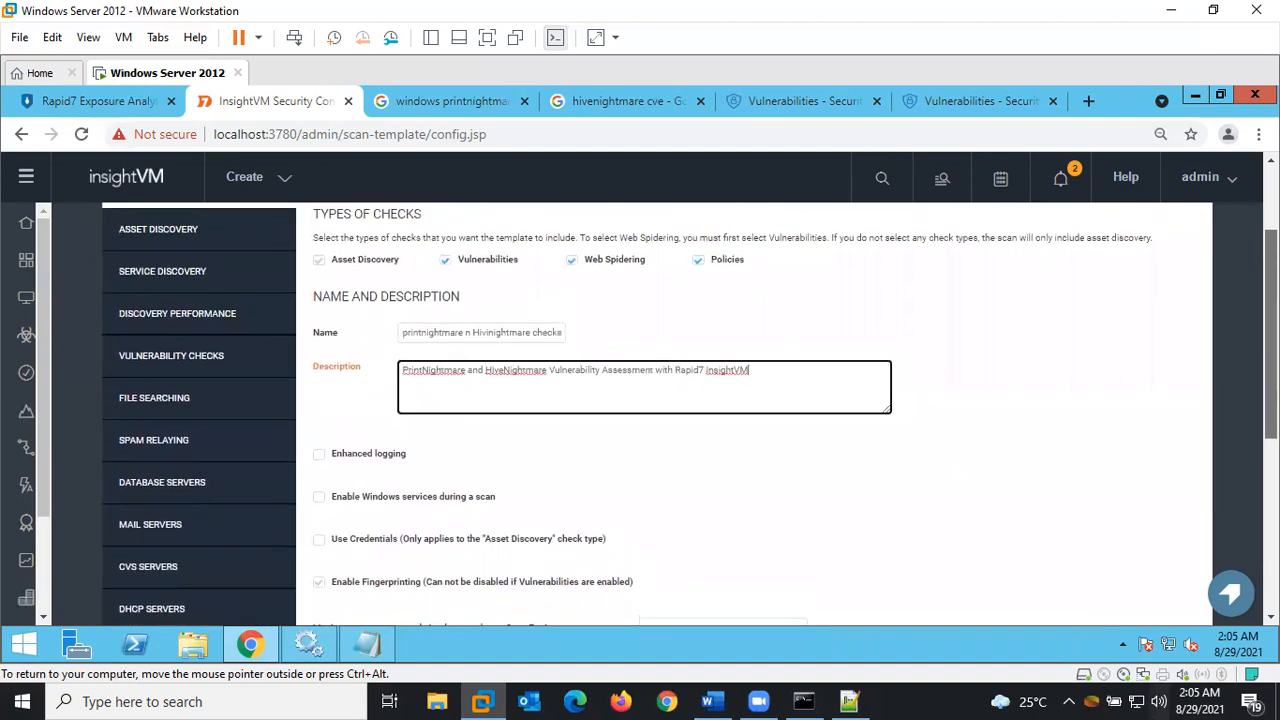
# Turn on Nmap service detection in Service Discovery, keeping additional TCP ports 1-1040
pyautogui.click(191, 288)
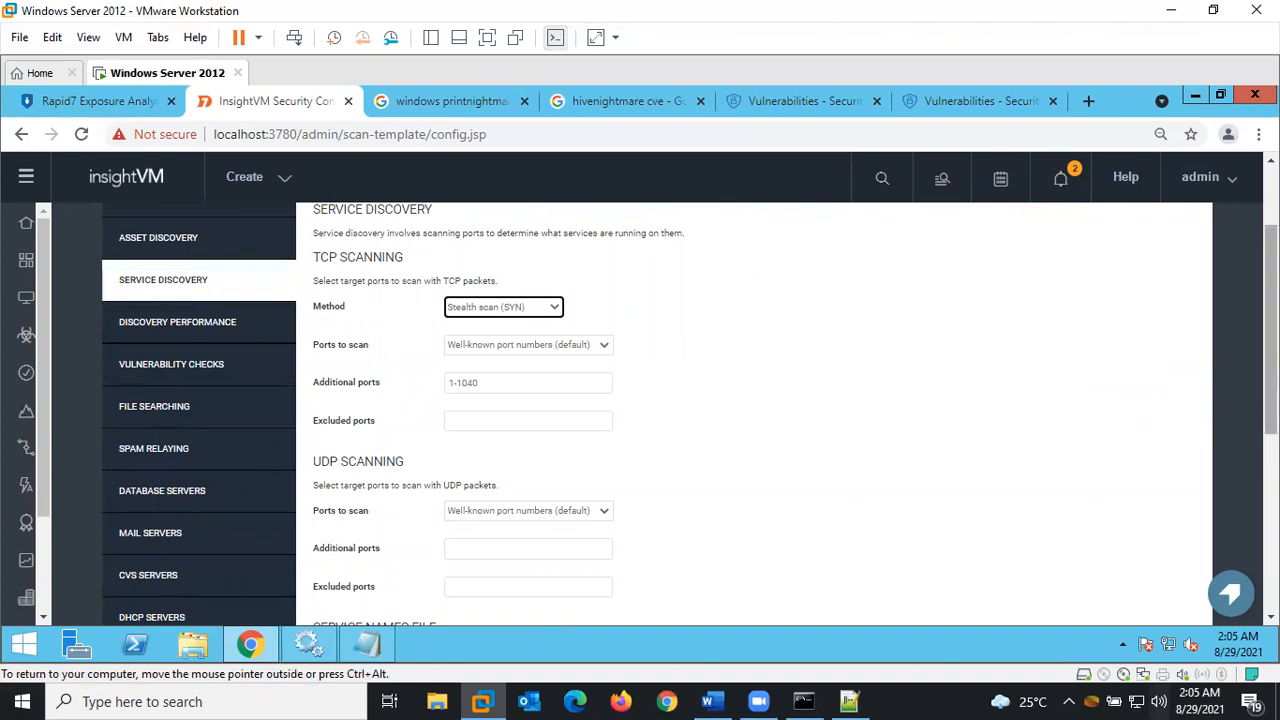
pyautogui.scroll(-1, 1270, 330)
pyautogui.moveTo(1270, 340); pyautogui.dragTo(1270, 348)
pyautogui.click(517, 317)
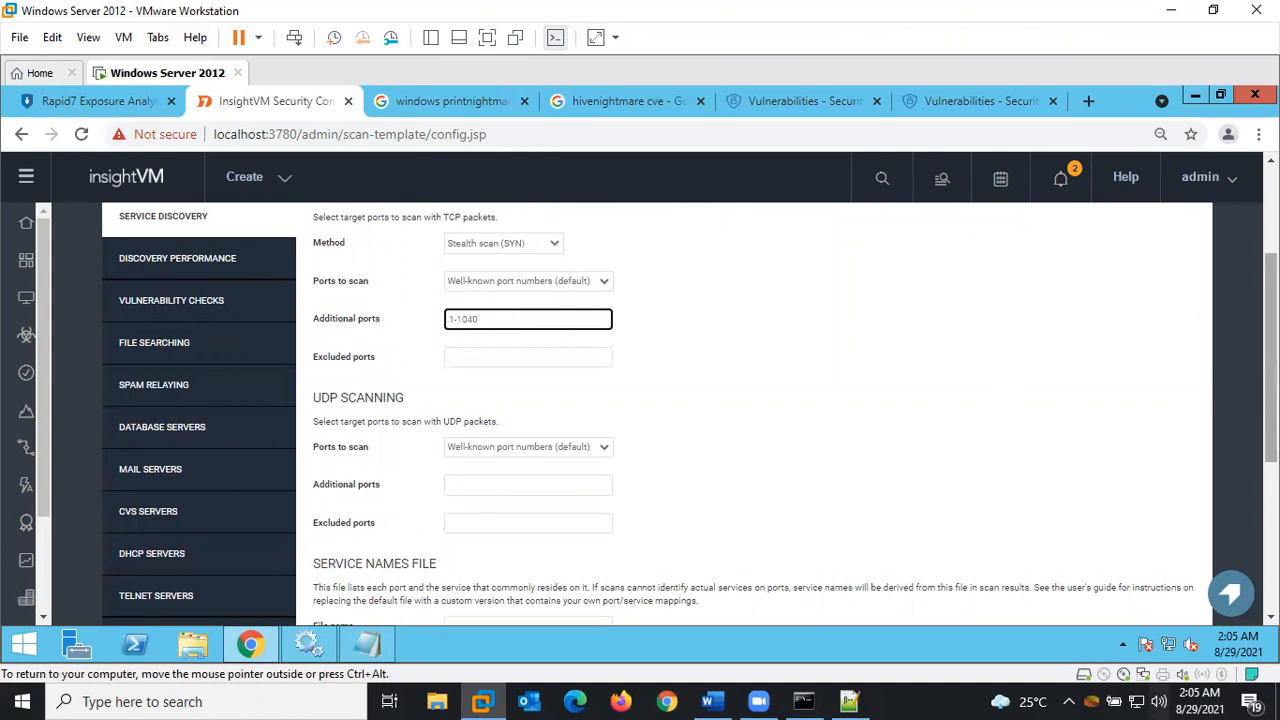
pyautogui.moveTo(1270, 348)
pyautogui.mouseDown()
pyautogui.moveTo(1270, 373)
pyautogui.moveTo(1270, 362)
pyautogui.mouseUp()
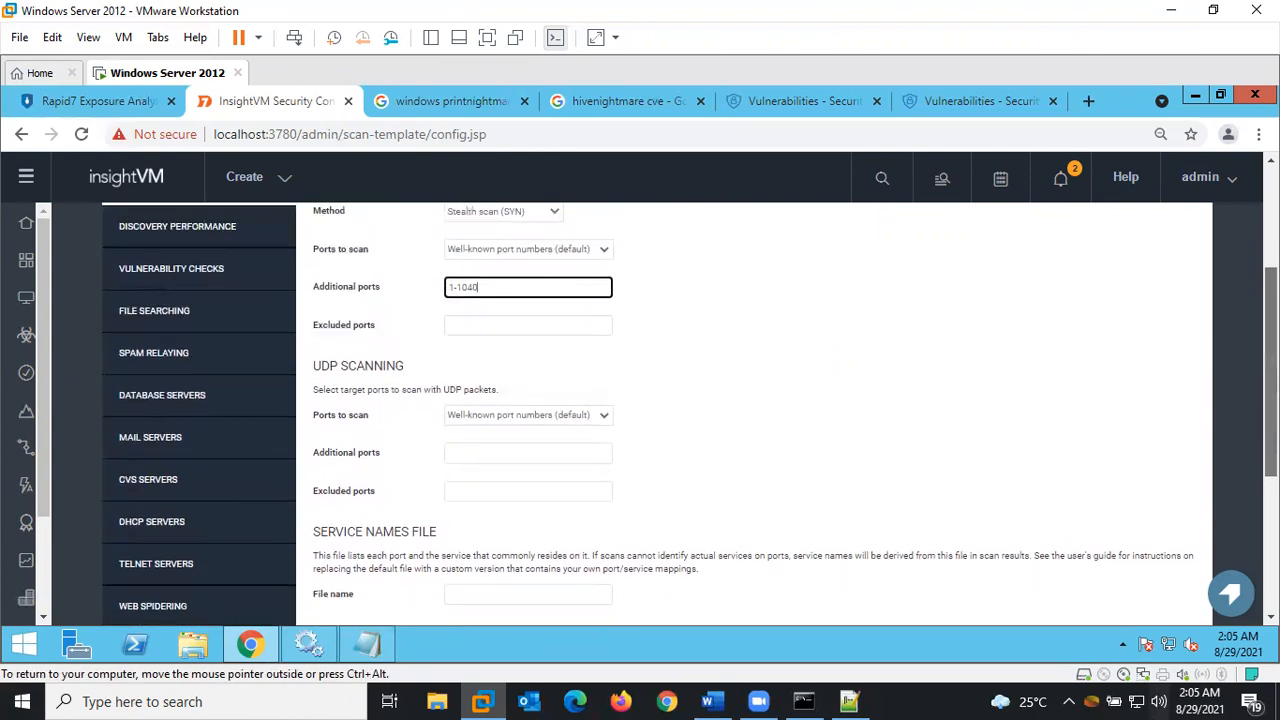
pyautogui.scroll(-4, 506, 415)
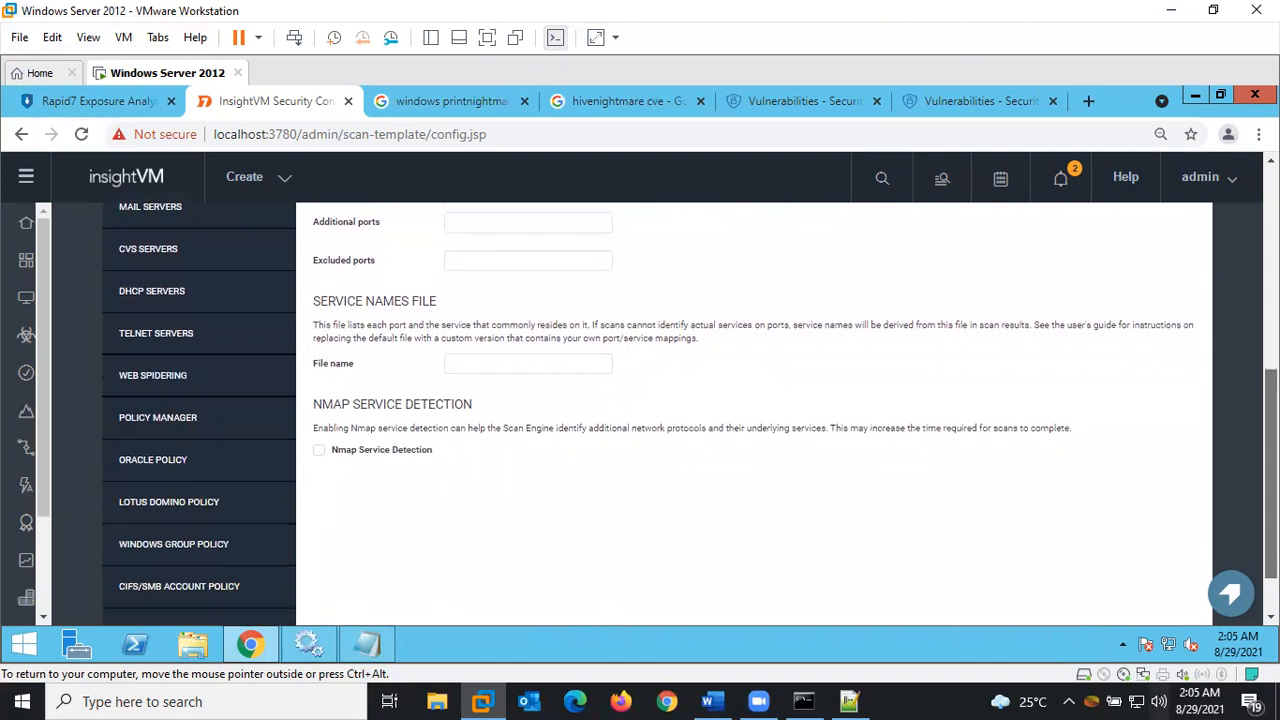
pyautogui.click(318, 455)
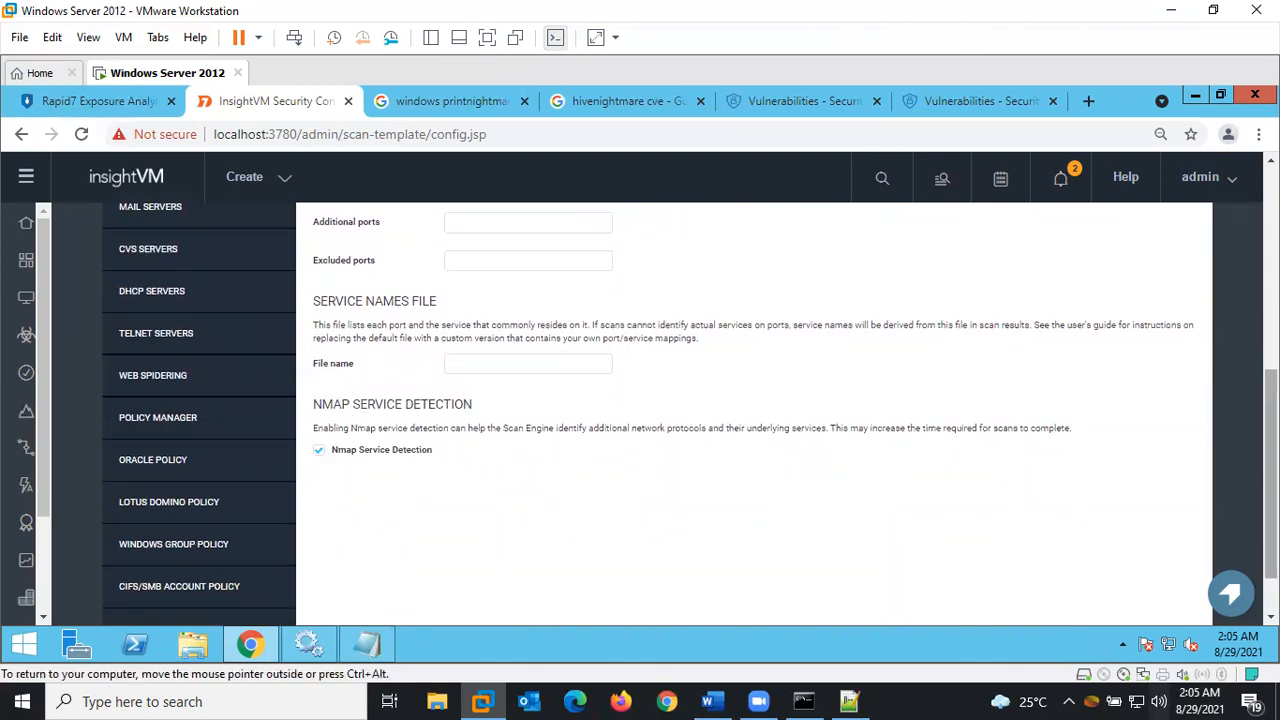
# Set the browser zoom to 100%
pyautogui.click(1258, 134)
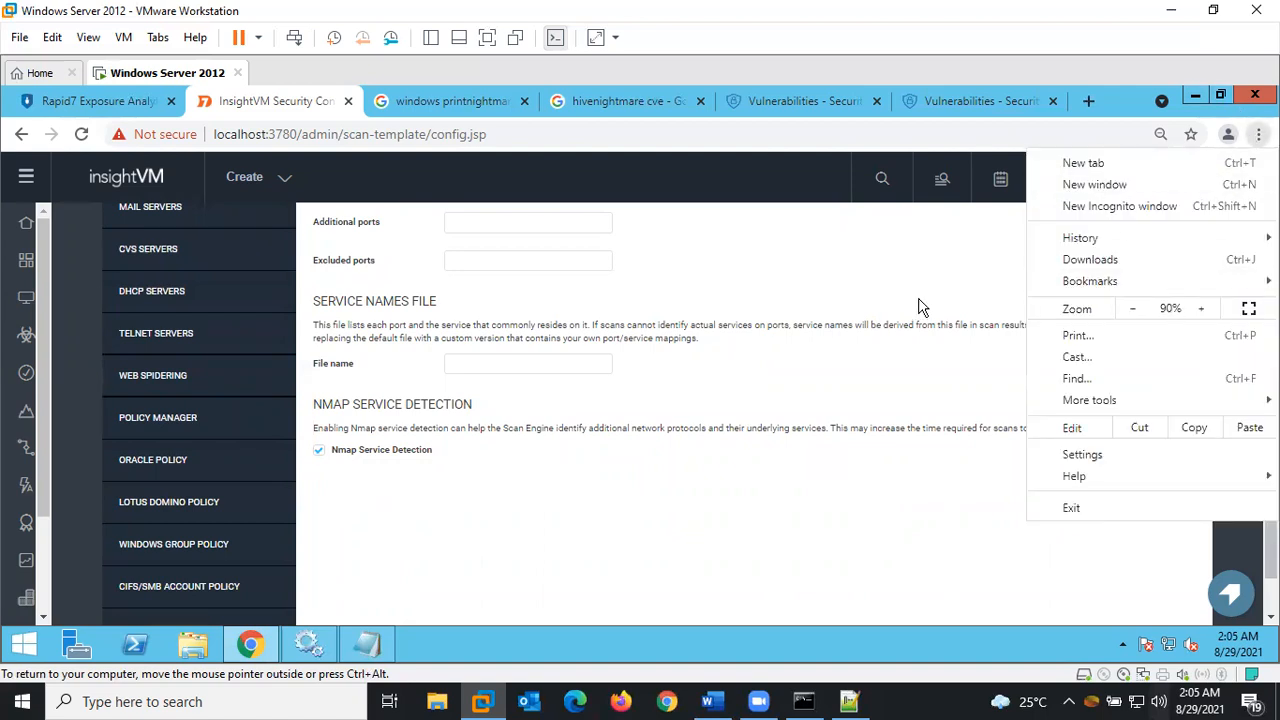
pyautogui.click(1200, 309)
pyautogui.click(765, 470)
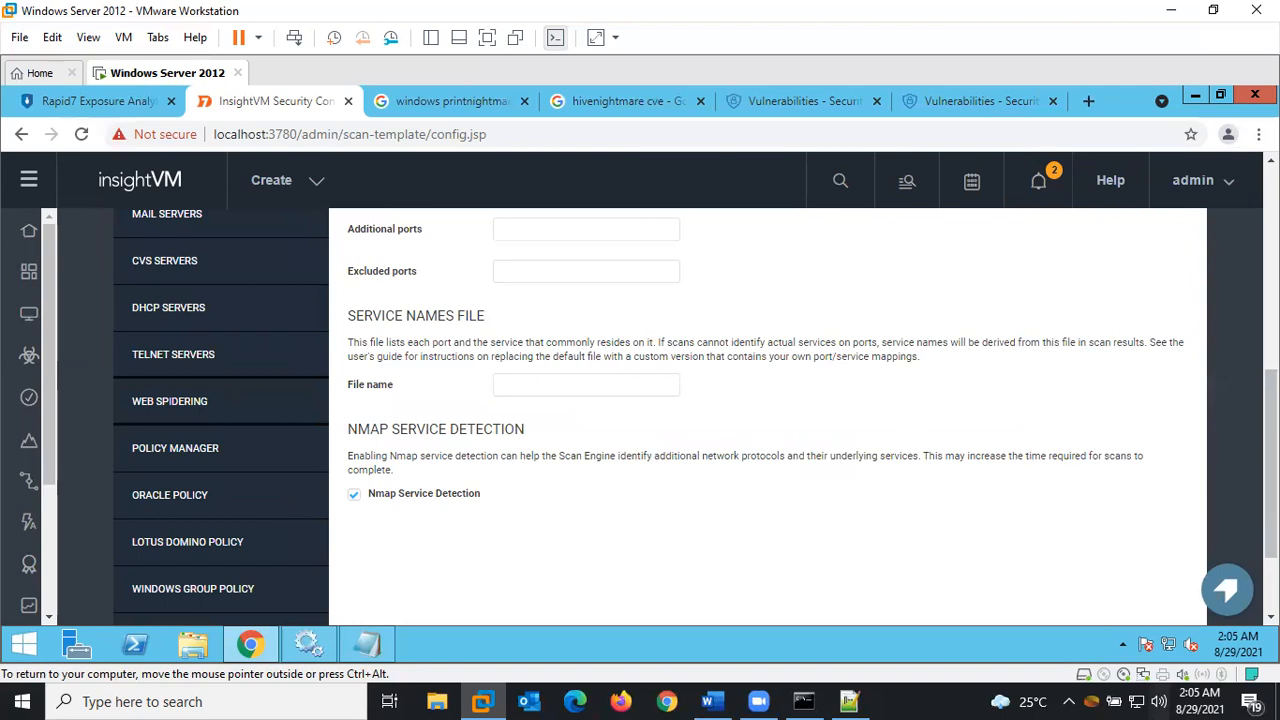
# Check the Discovery Performance settings and save the scan template
pyautogui.scroll(3, 1271, 464)
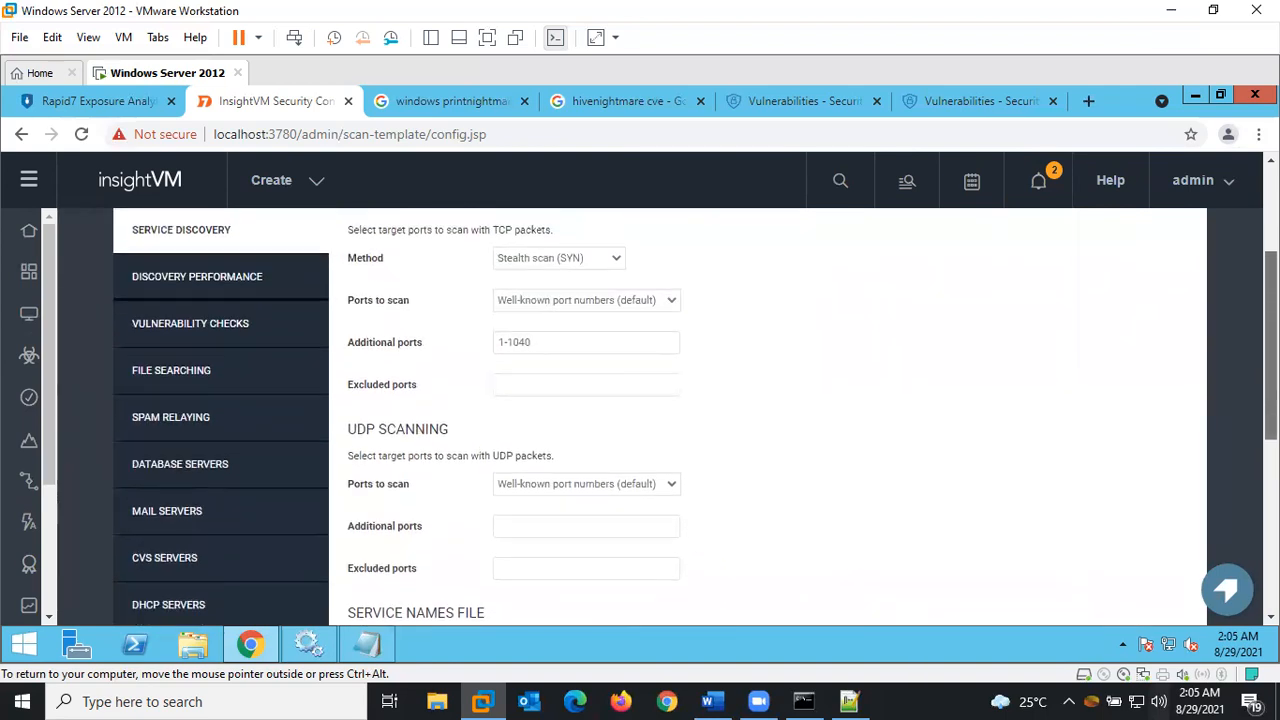
pyautogui.scroll(1, 1271, 464)
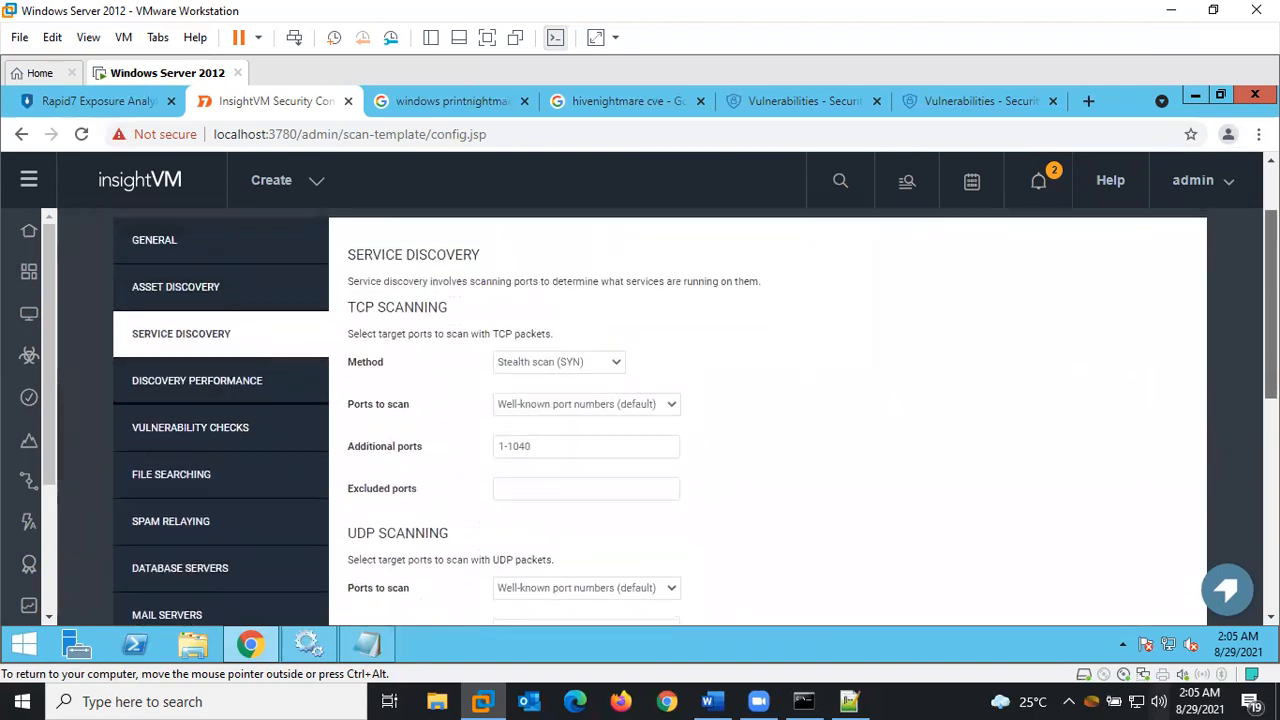
pyautogui.scroll(1, 1271, 464)
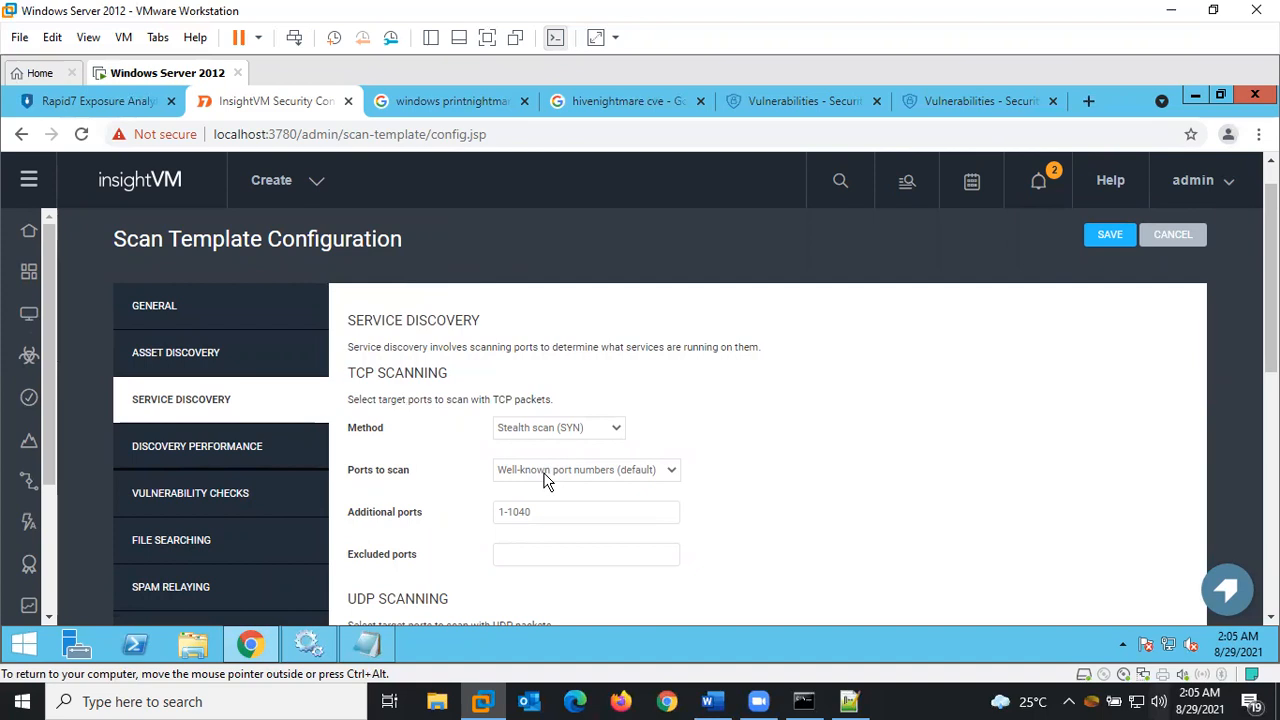
pyautogui.click(220, 460)
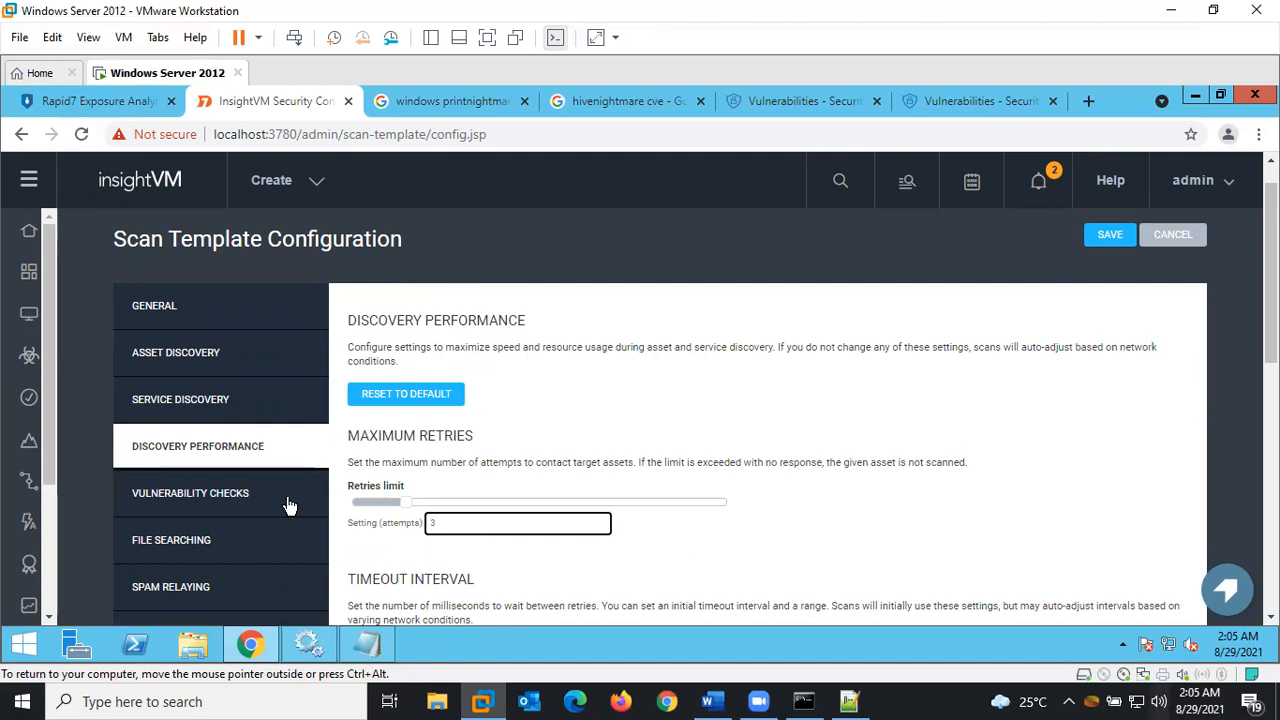
pyautogui.click(1107, 236)
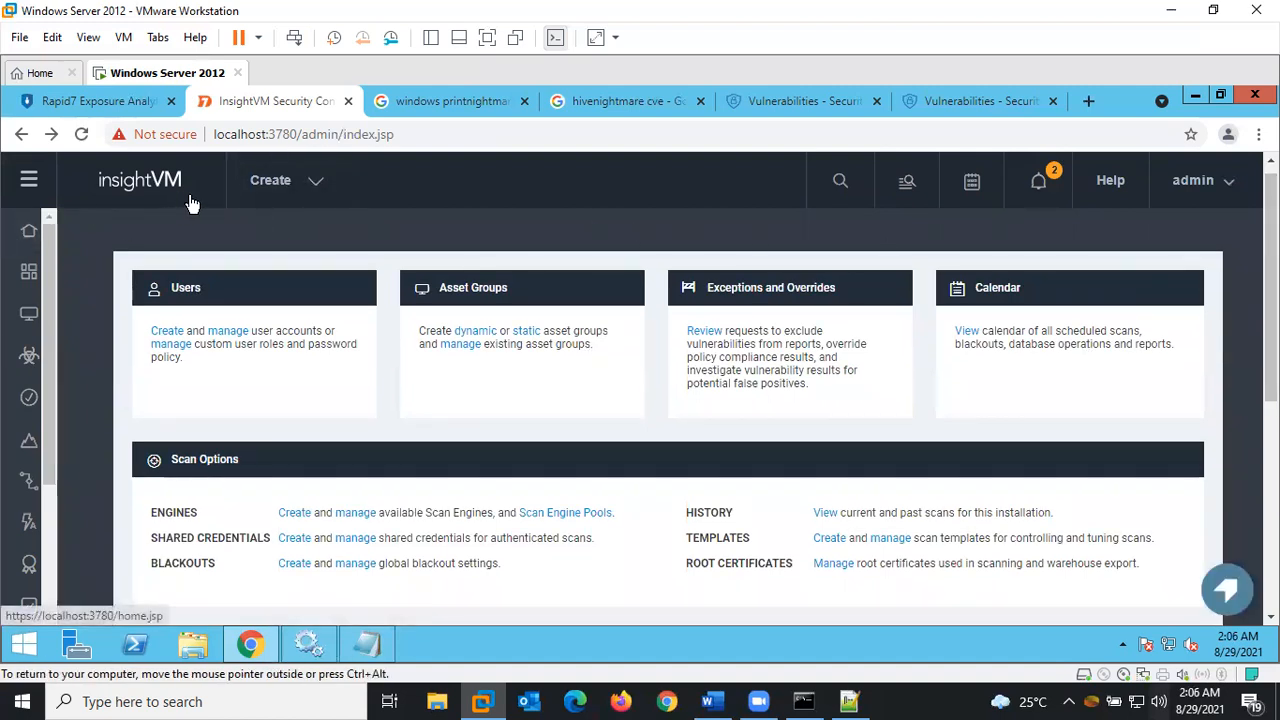
# Create a new site named 'PrintNightmare and HiveNightMare checks'
pyautogui.click(291, 180)
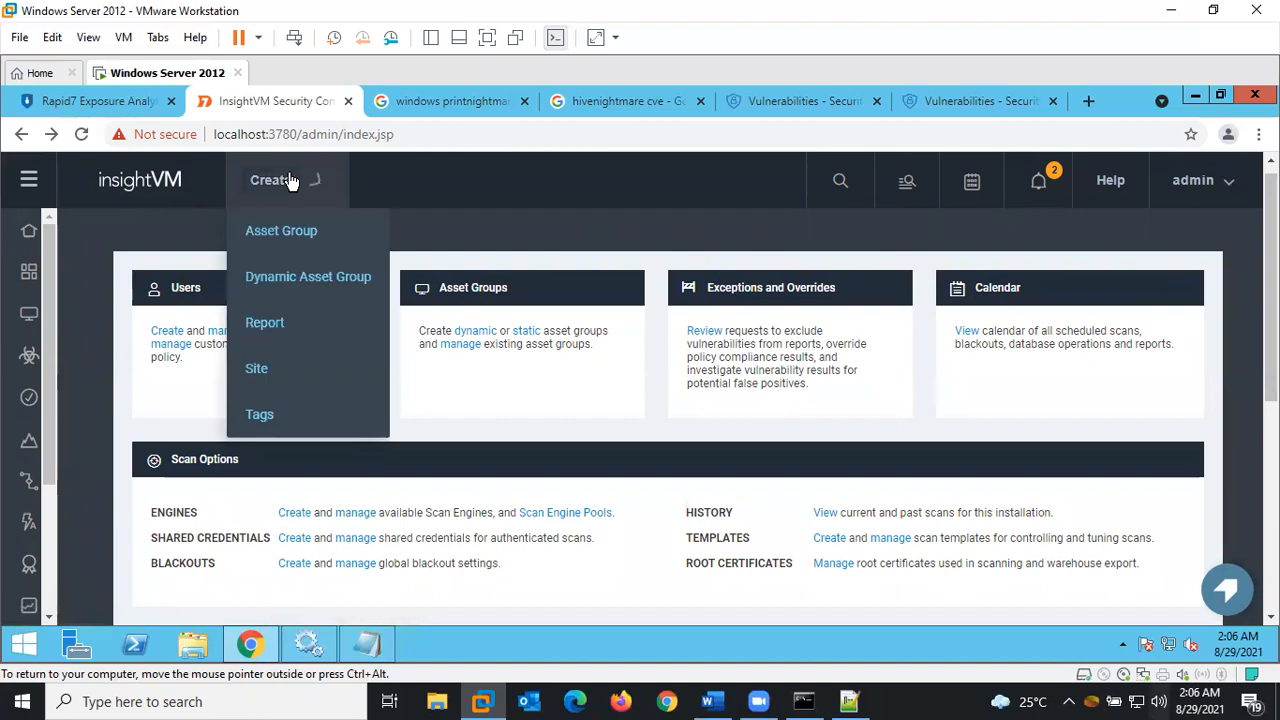
pyautogui.click(265, 372)
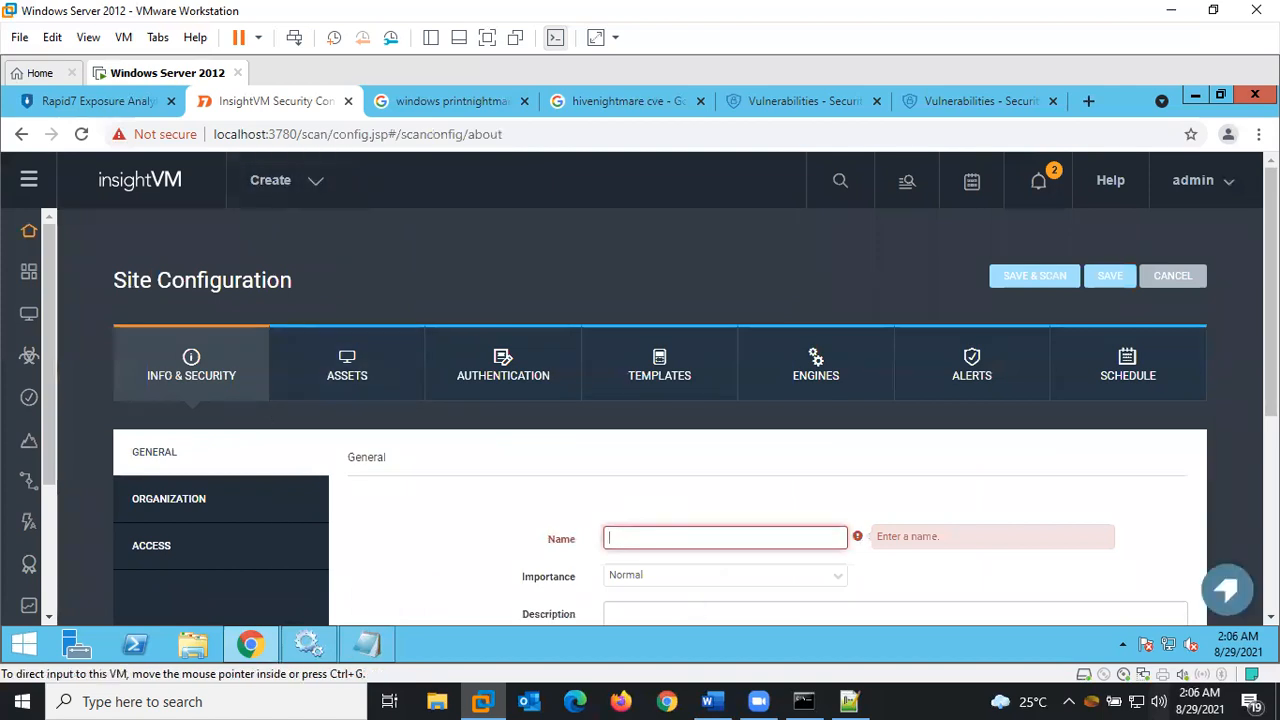
pyautogui.scroll(-2, 906, 351)
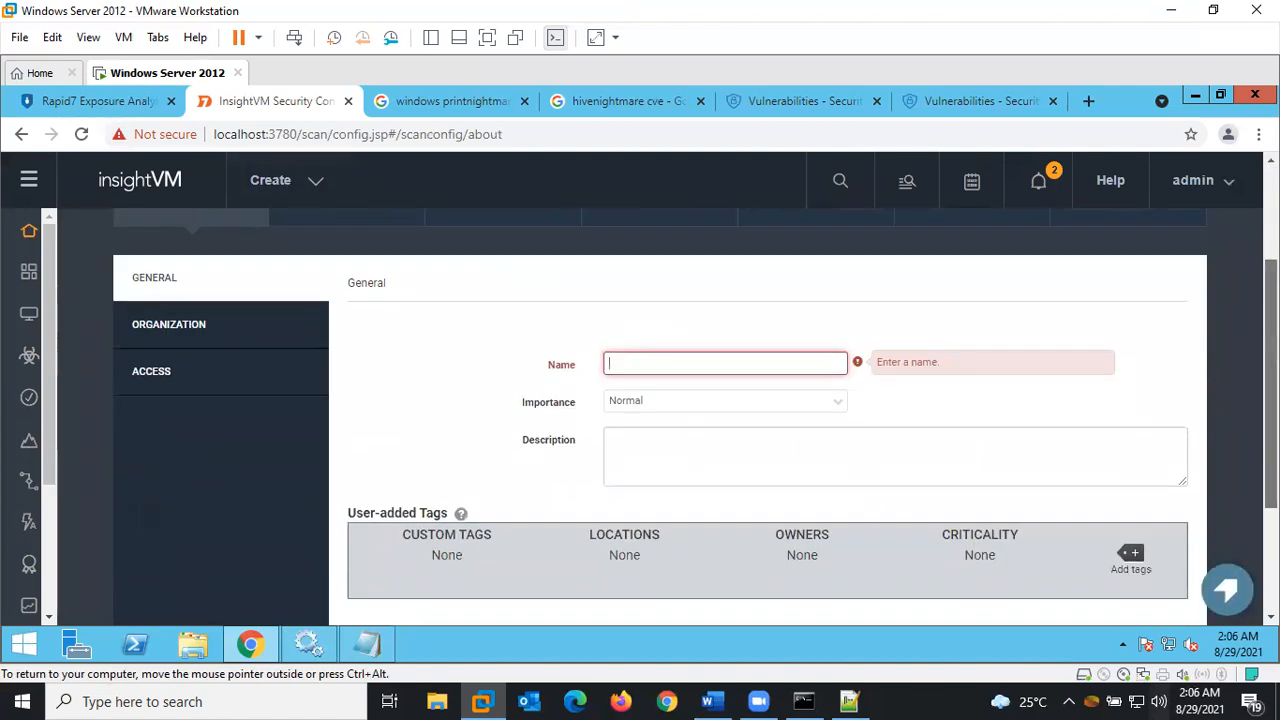
pyautogui.click(737, 360)
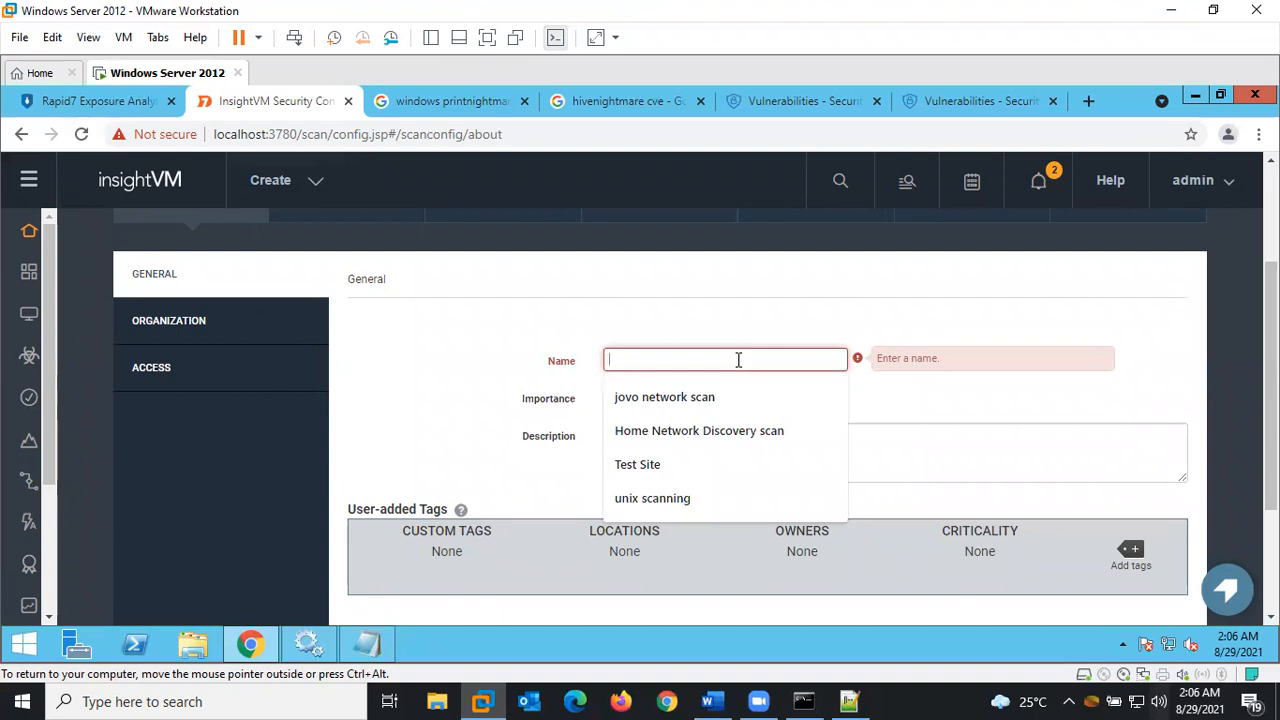
pyautogui.write('PrintNigh')
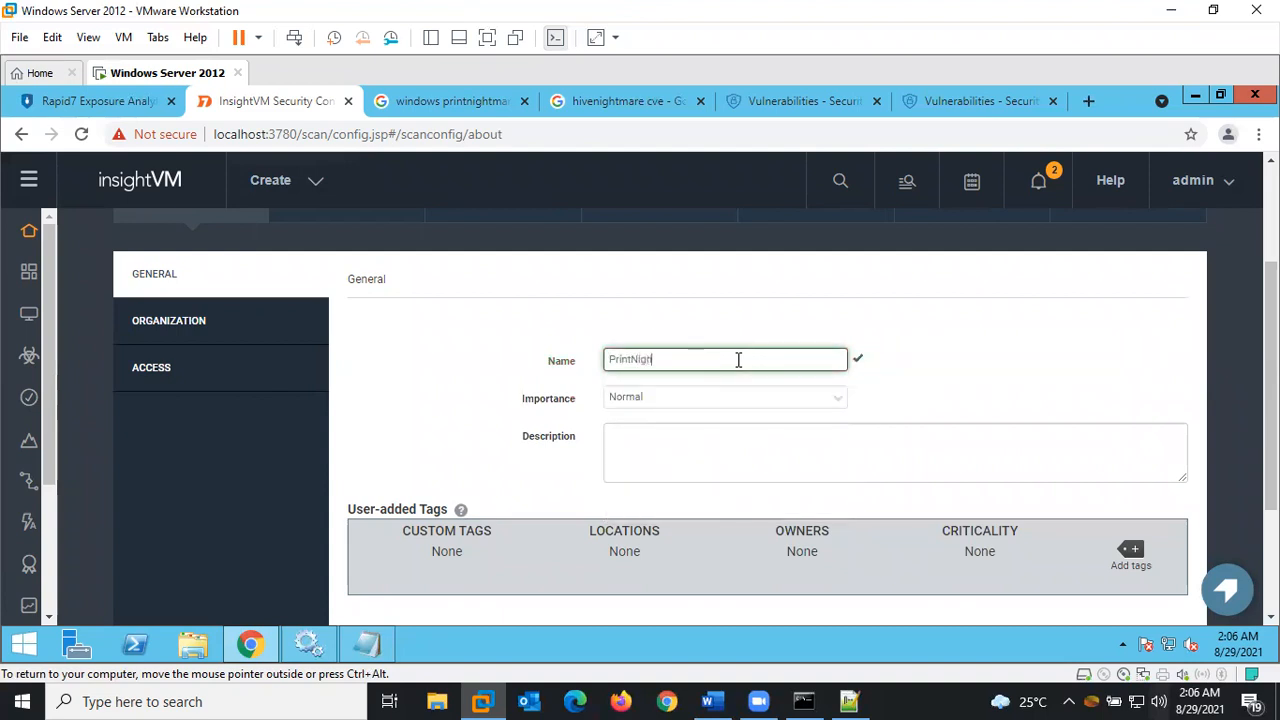
pyautogui.write('tmare and HiveNightMare checks')
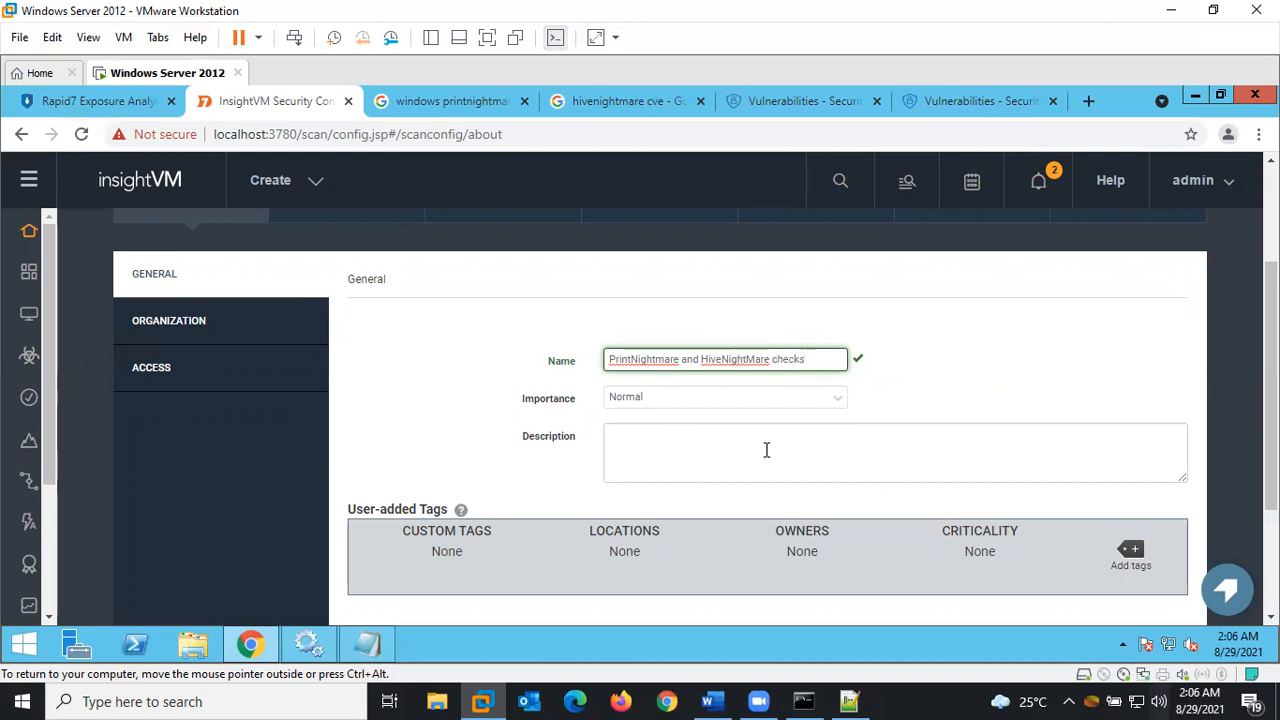
# Copy the site name into the site's Description field
pyautogui.click(645, 461)
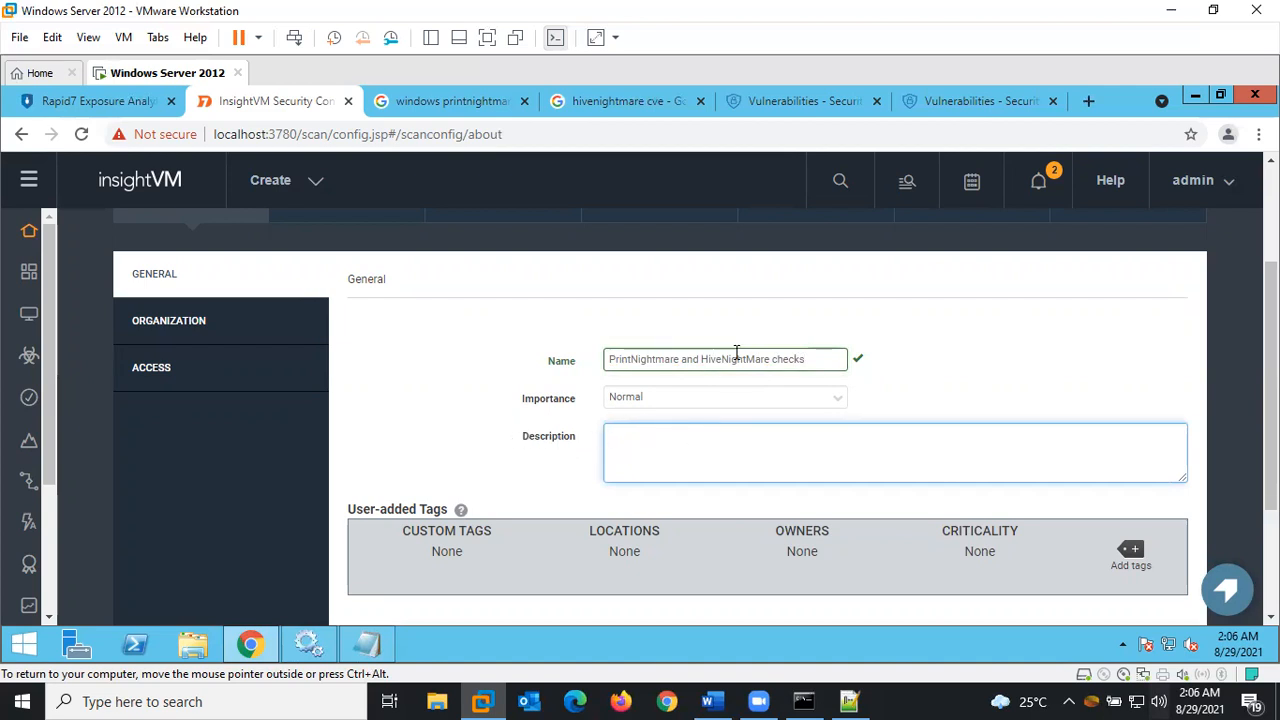
pyautogui.moveTo(830, 357); pyautogui.dragTo(560, 361)
pyautogui.hotkey('ctrl', 'c')
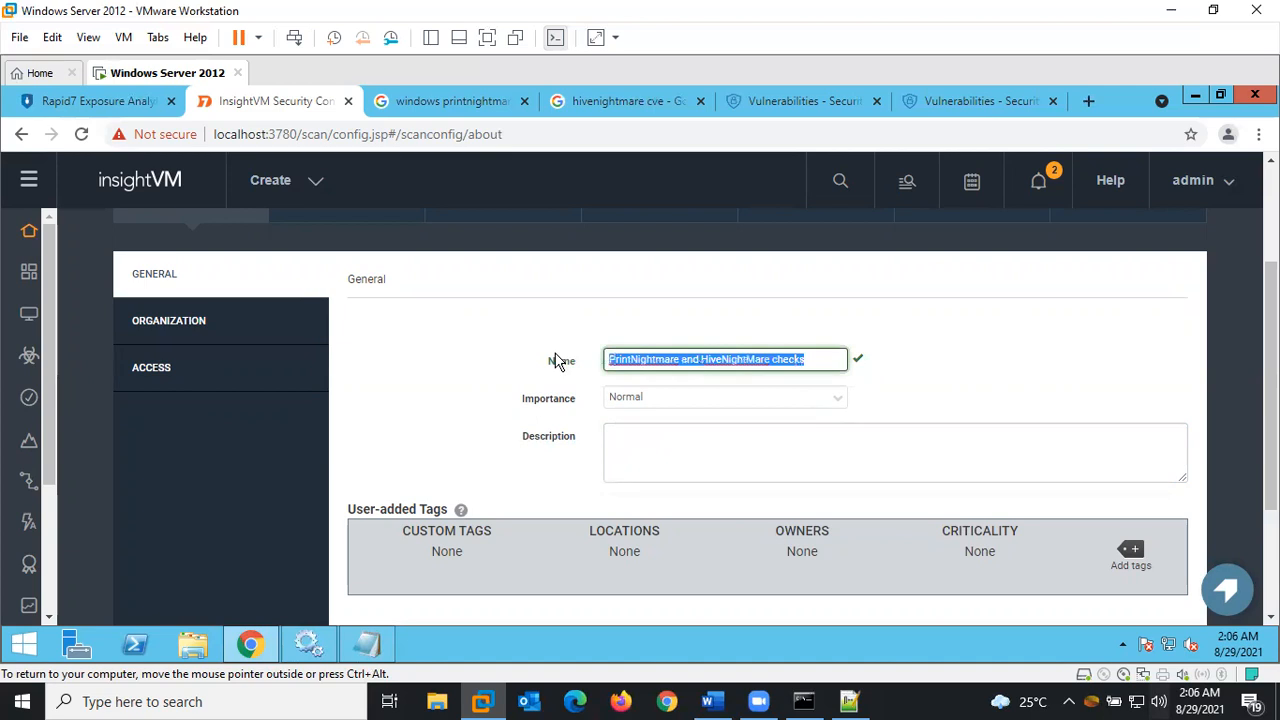
pyautogui.click(708, 462)
pyautogui.hotkey('ctrl', 'v')
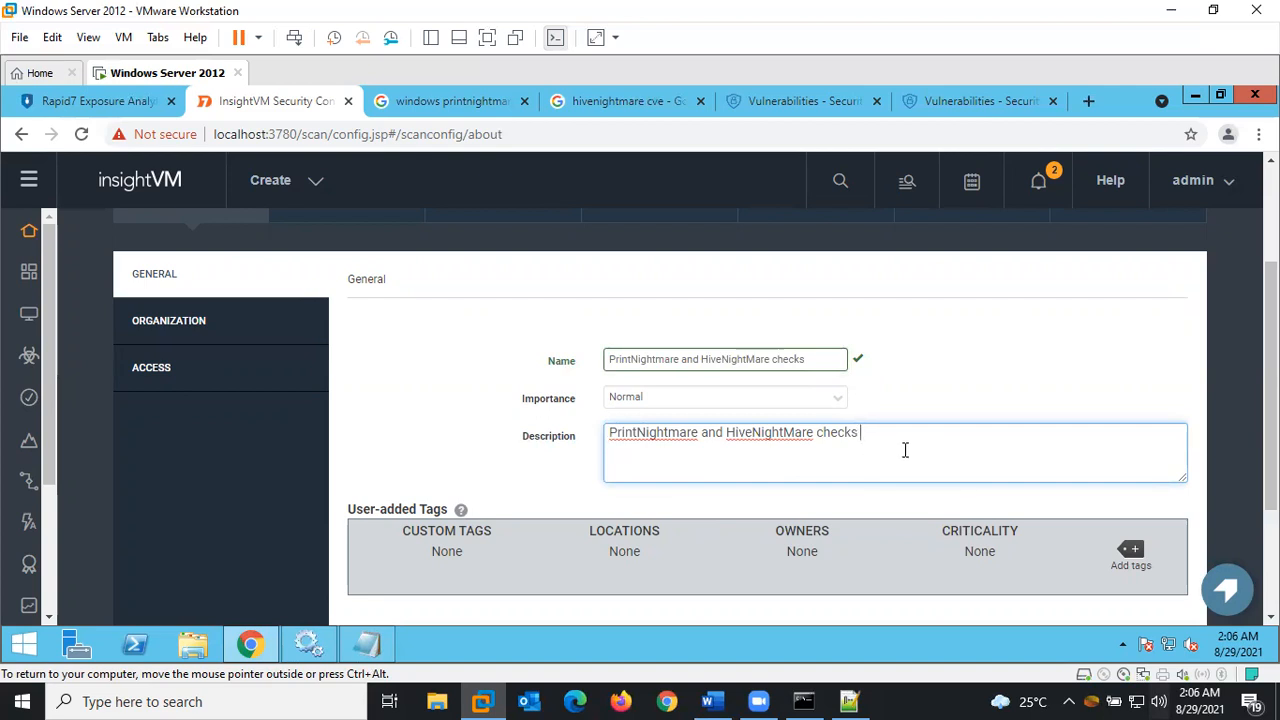
# Review the site's Organization and Access sections
pyautogui.click(224, 318)
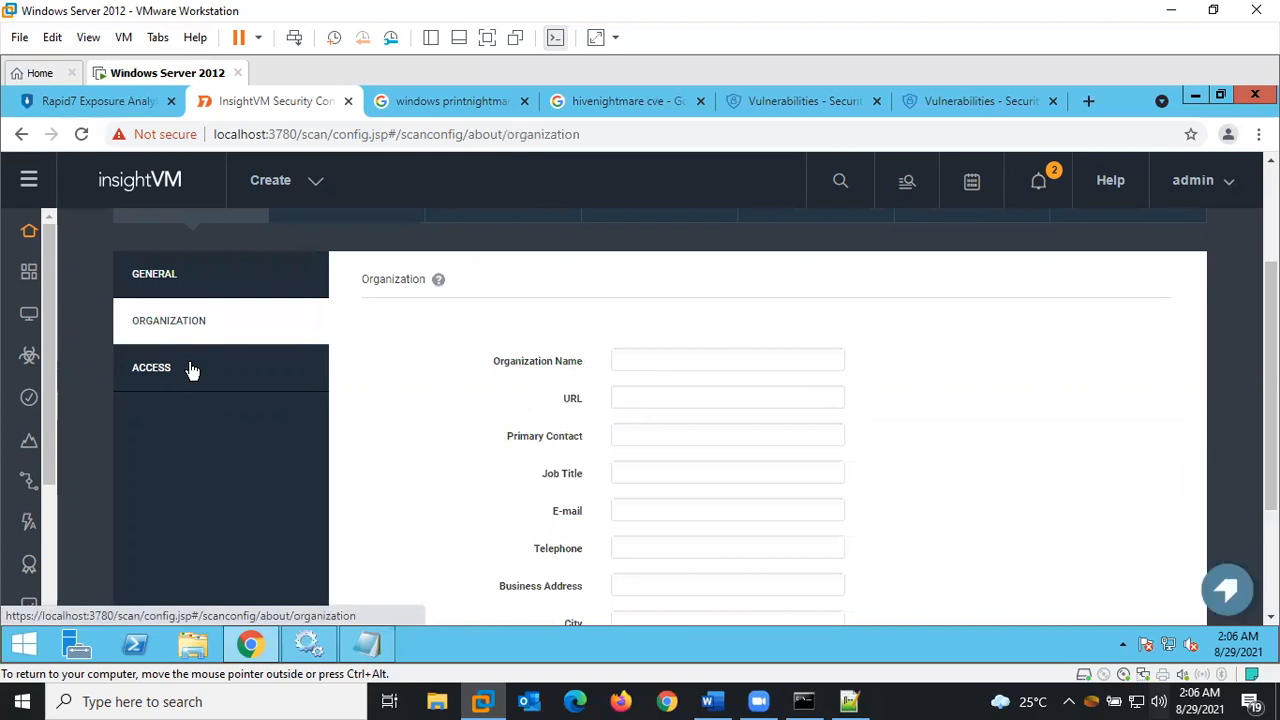
pyautogui.click(191, 370)
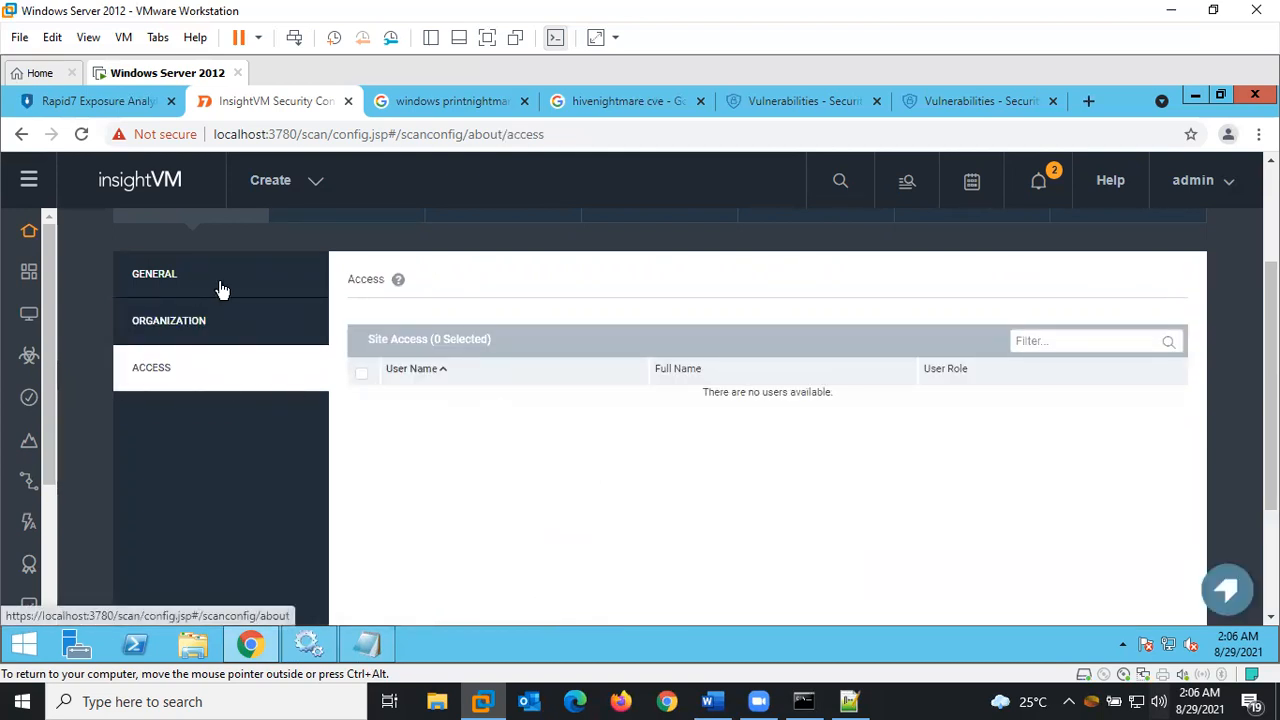
pyautogui.scroll(2, 684, 410)
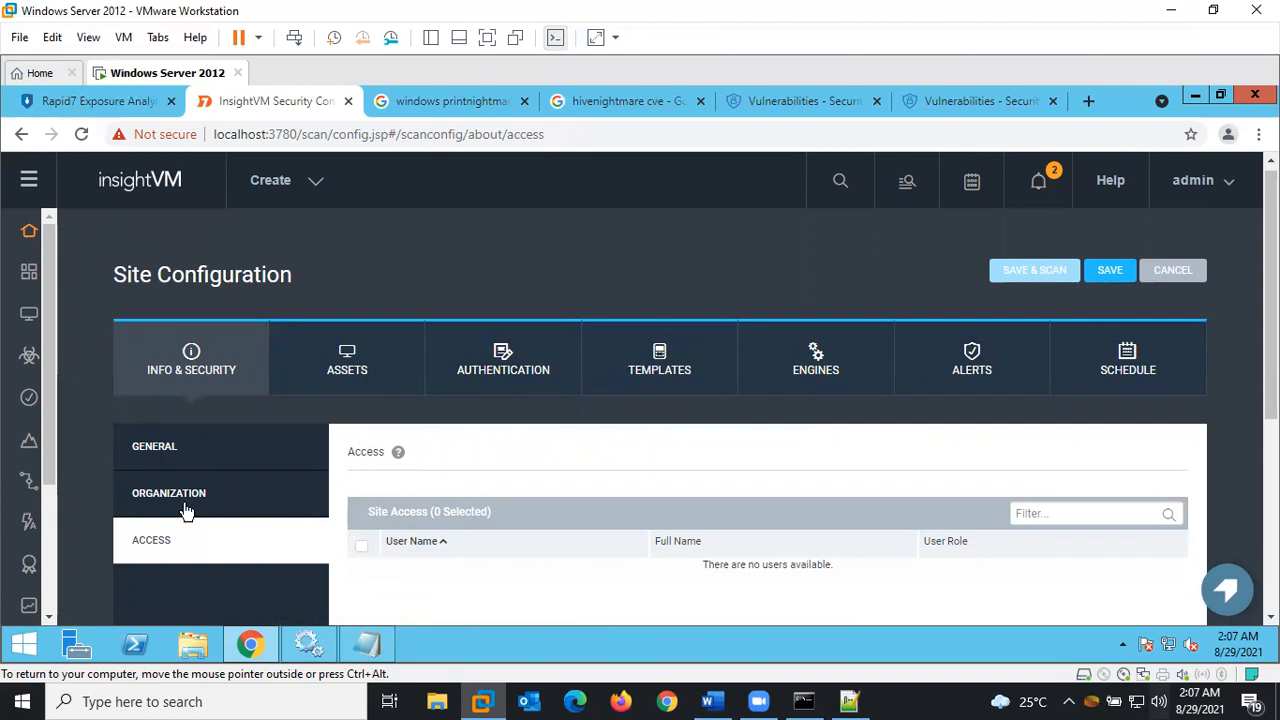
pyautogui.click(399, 386)
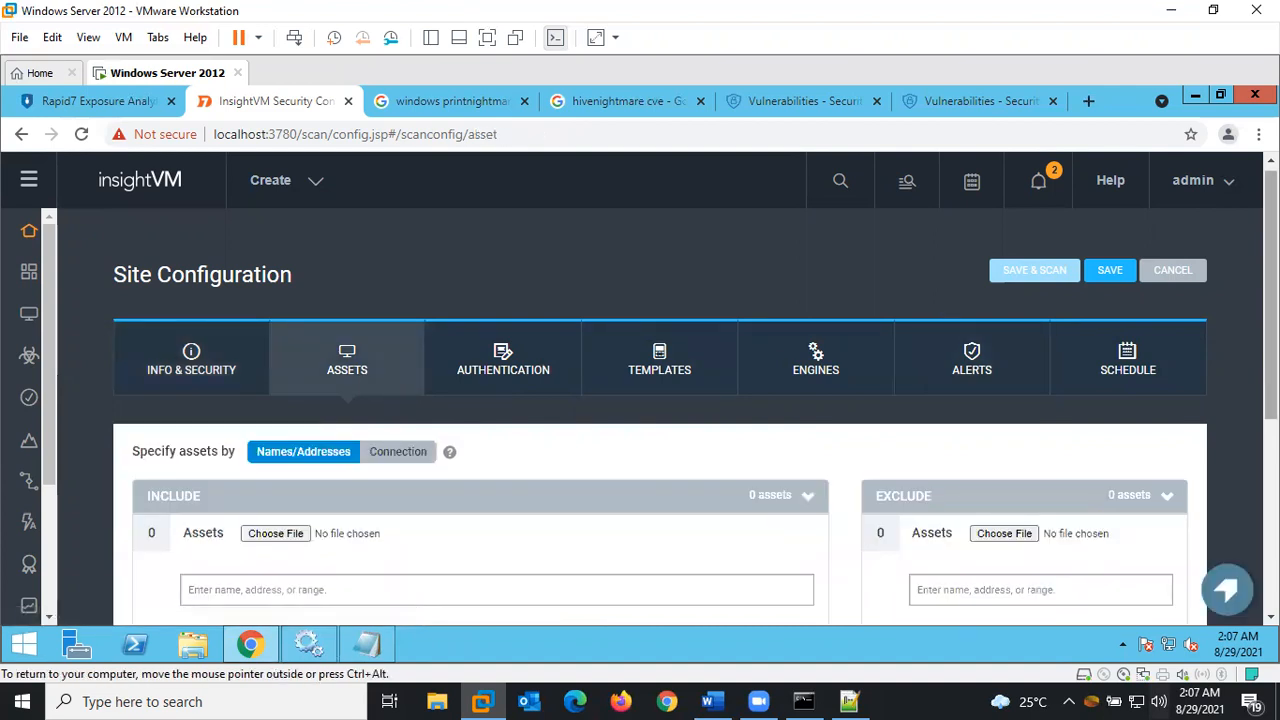
# Include 192.168.8.0/24 as the site's assets, giving 254 hosts from 192.168.8.1 to 192.168.8.254
pyautogui.scroll(-3, 1120, 388)
pyautogui.click(273, 336)
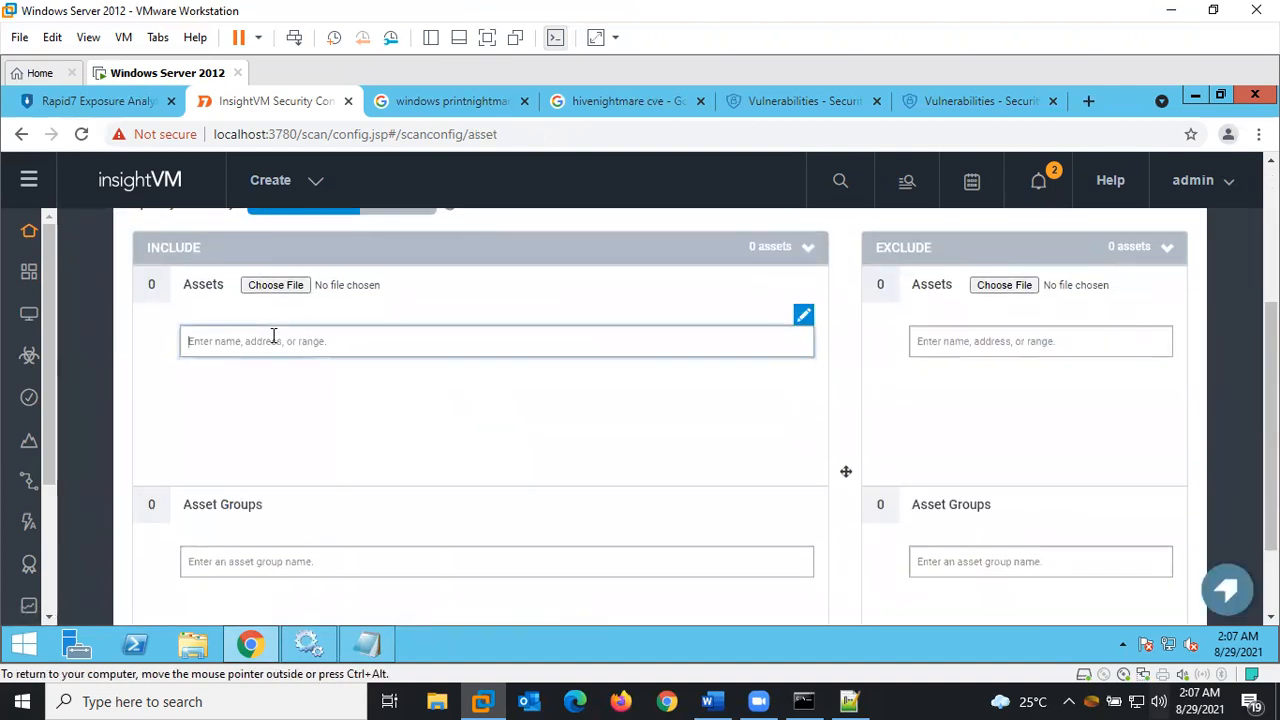
pyautogui.write('192.168.0.0/24')
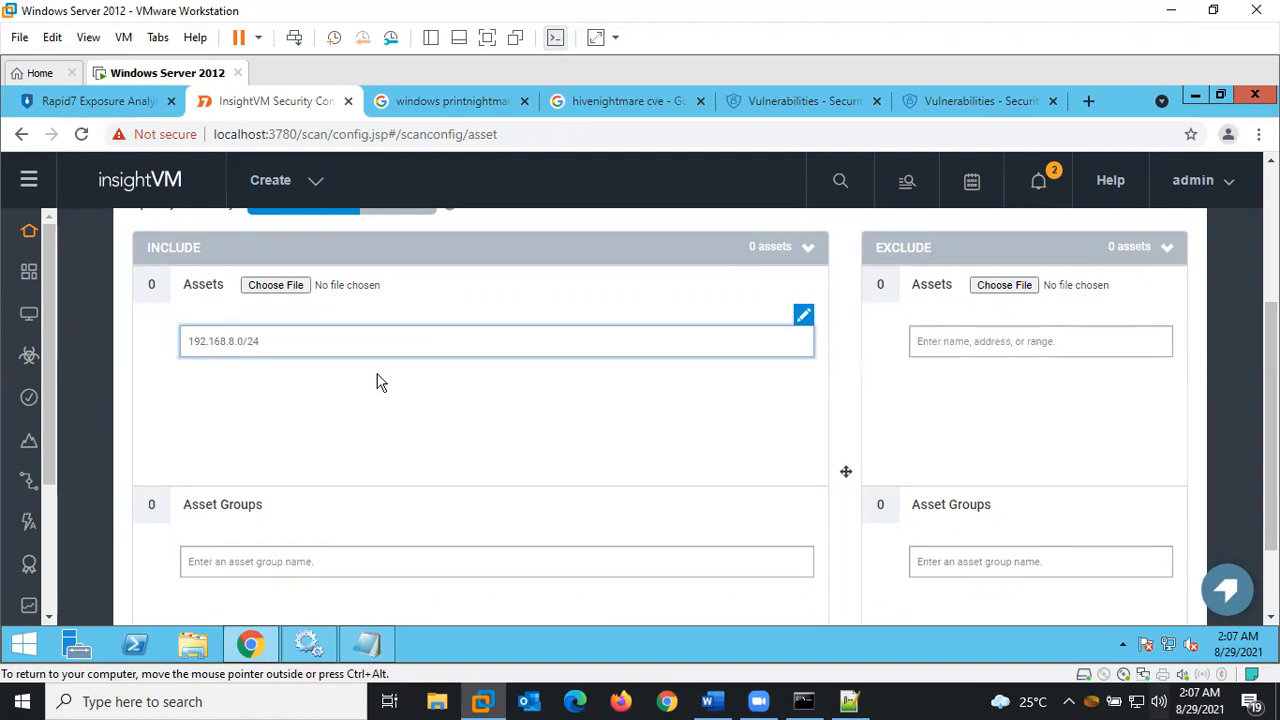
pyautogui.press('Return')
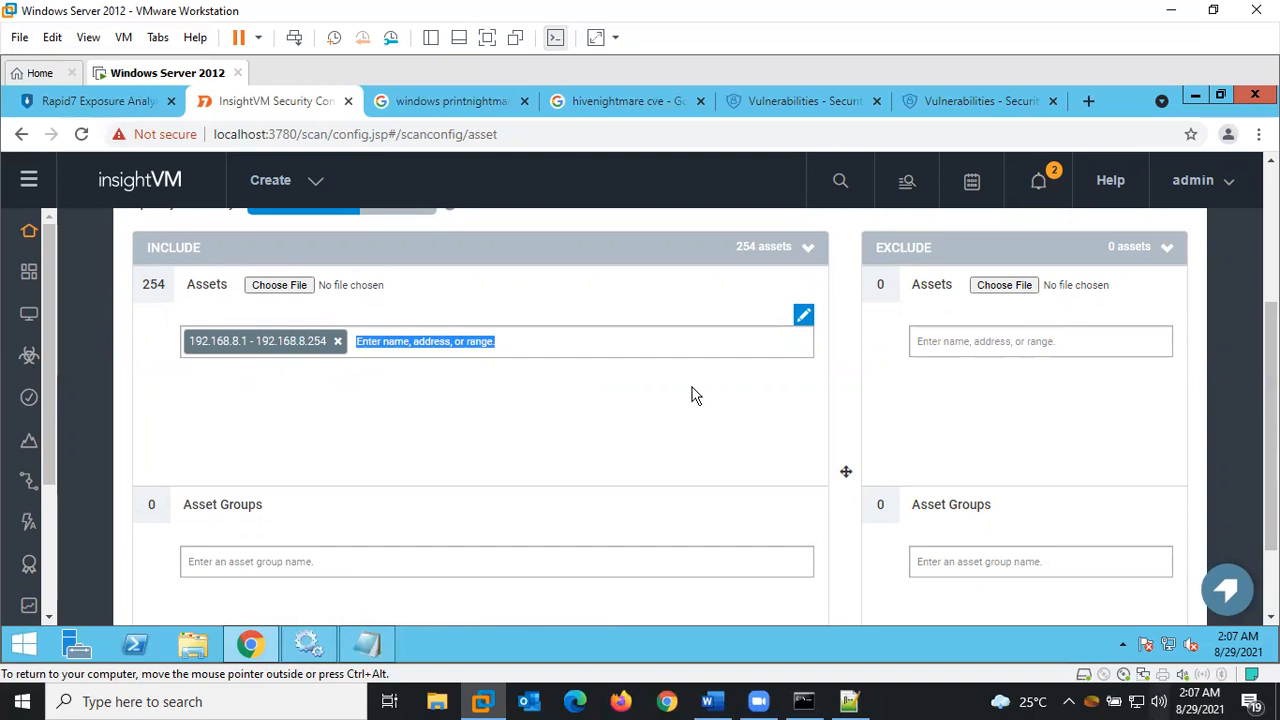
pyautogui.scroll(1, 845, 471)
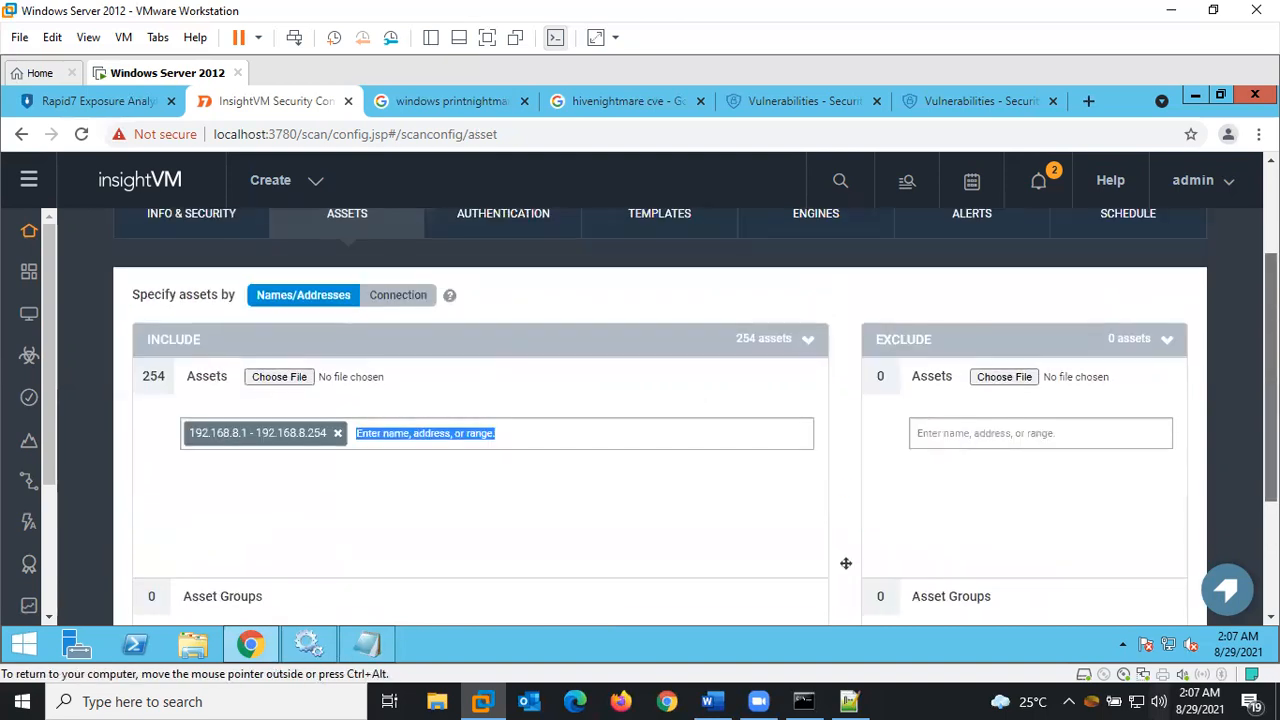
pyautogui.scroll(-1, 845, 530)
pyautogui.scroll(-1, 846, 457)
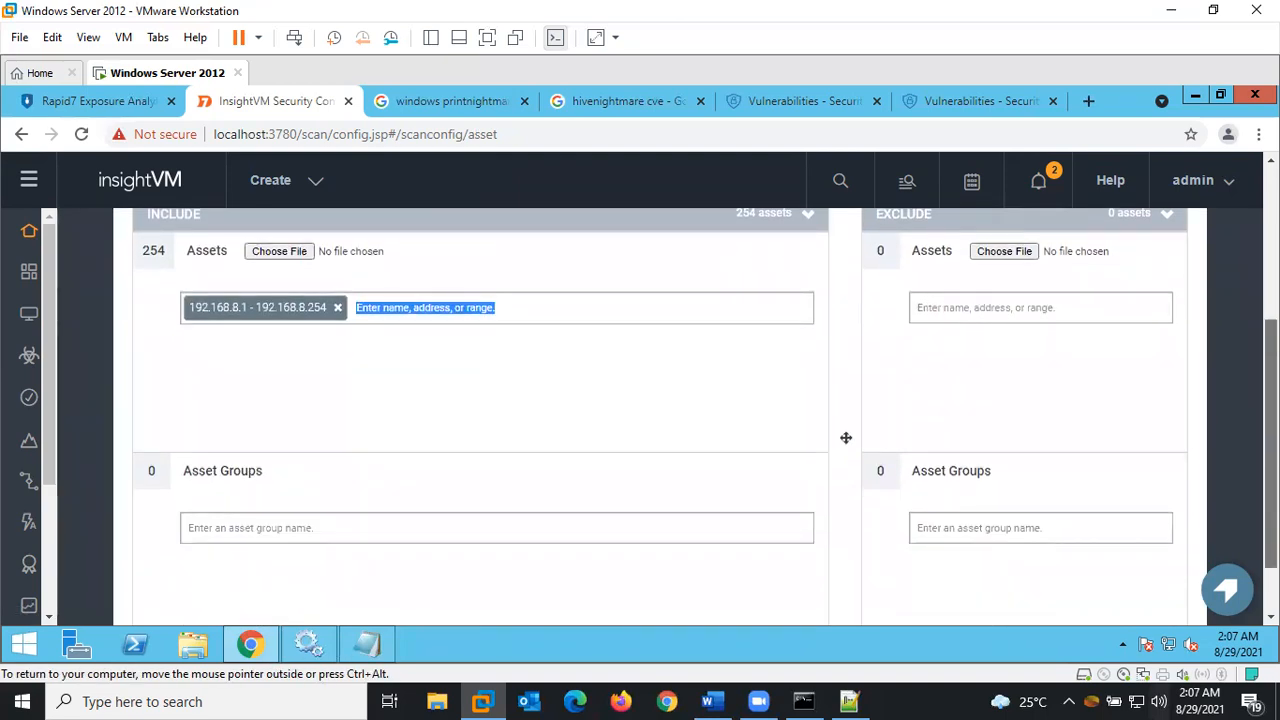
pyautogui.scroll(1, 846, 435)
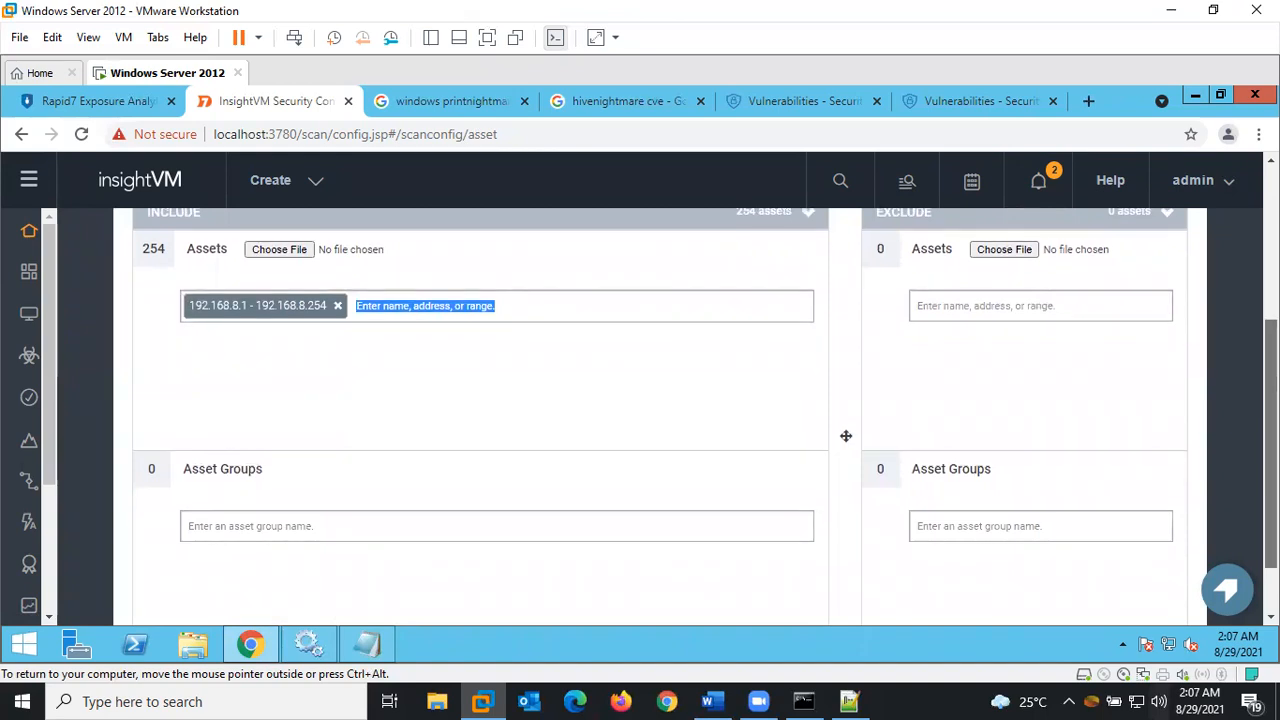
pyautogui.scroll(-1, 846, 436)
pyautogui.scroll(2, 846, 371)
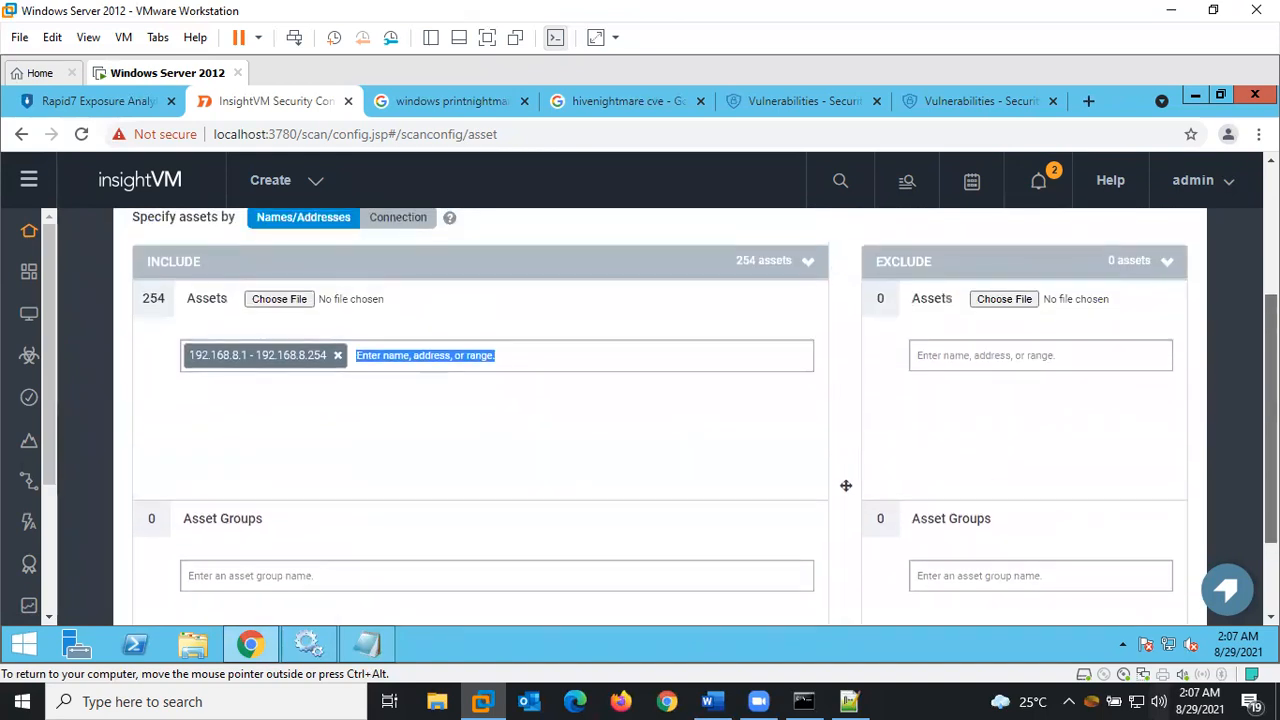
pyautogui.scroll(1, 846, 483)
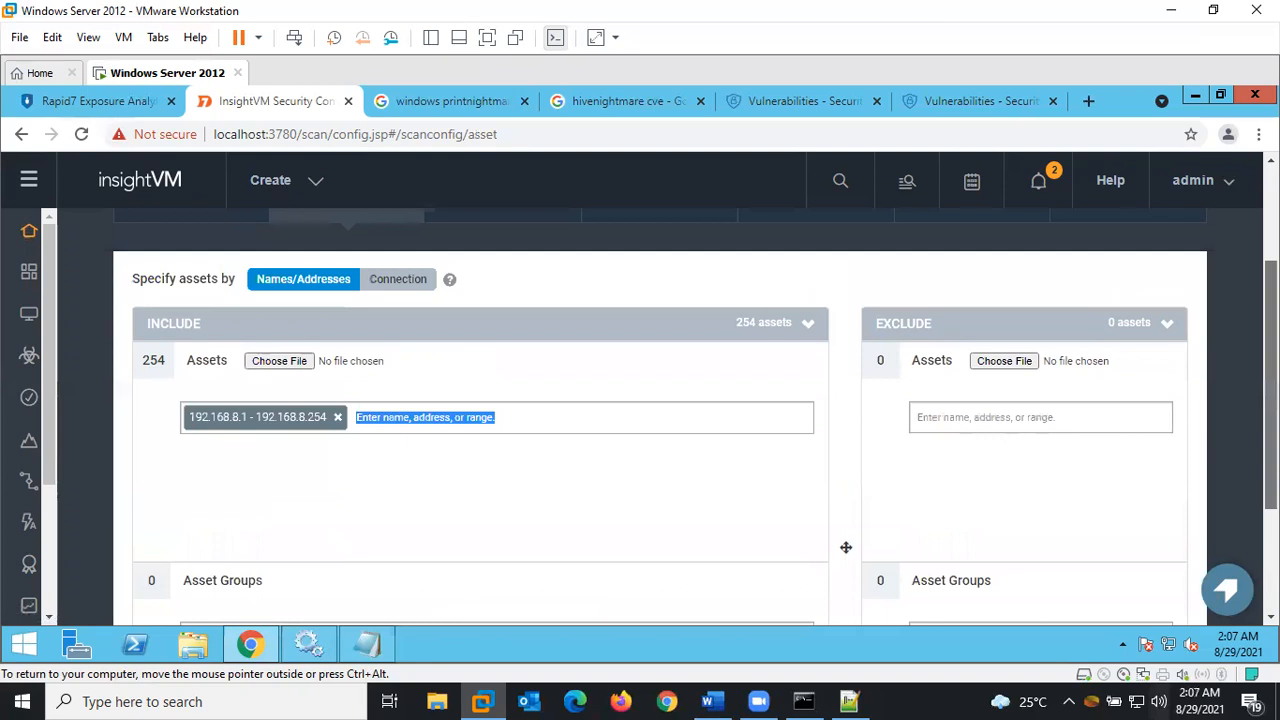
pyautogui.scroll(3, 846, 547)
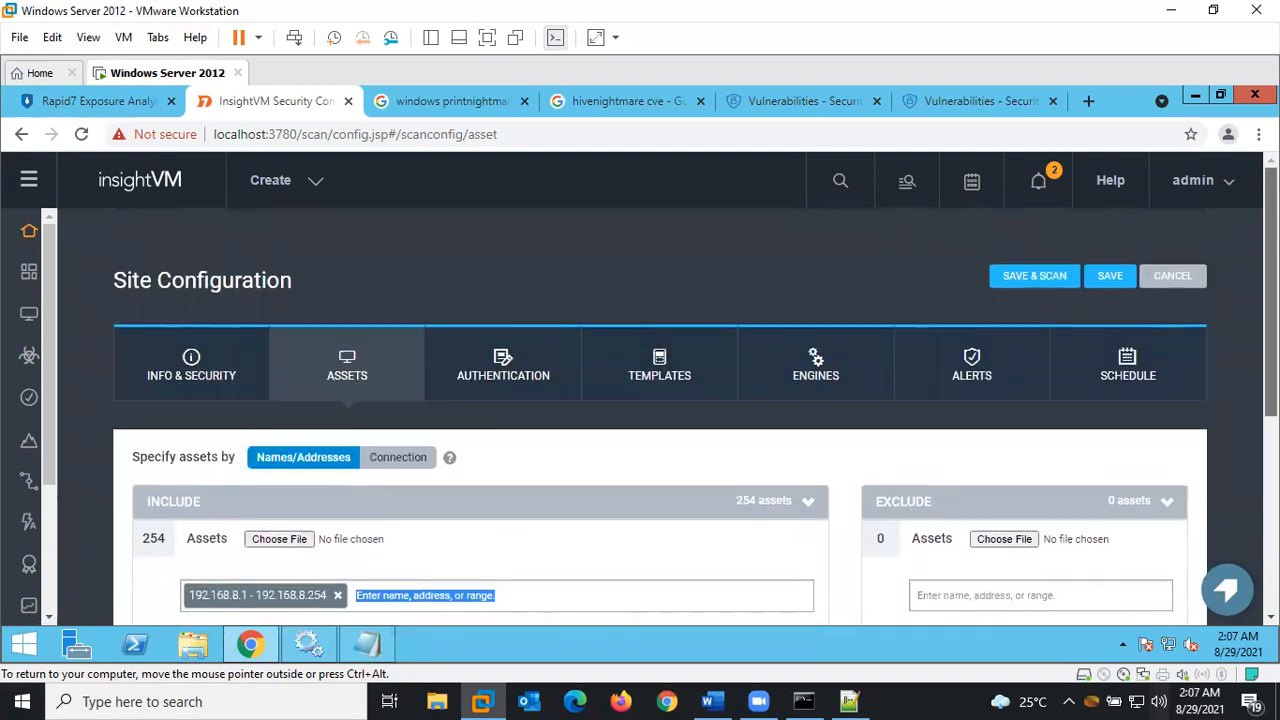
# Add a new site-specific scan credential named 'AD Domain' under the site's authentication settings
pyautogui.click(505, 398)
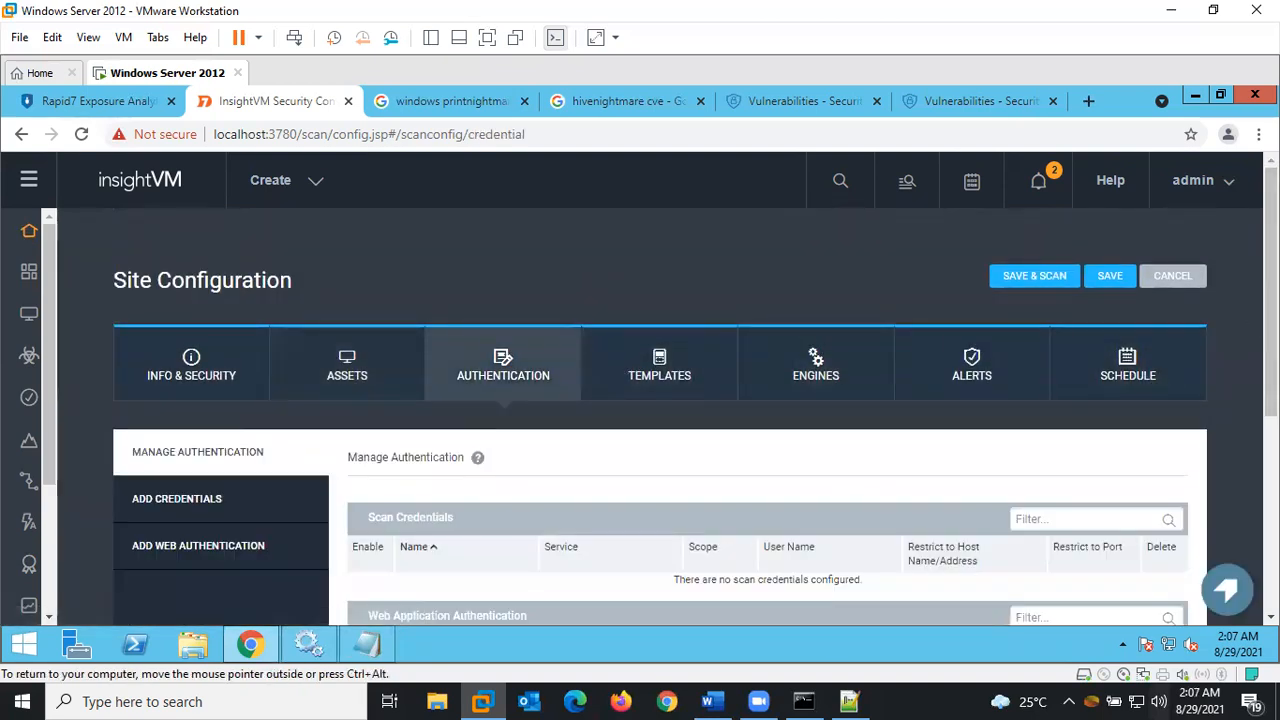
pyautogui.scroll(-3, 695, 400)
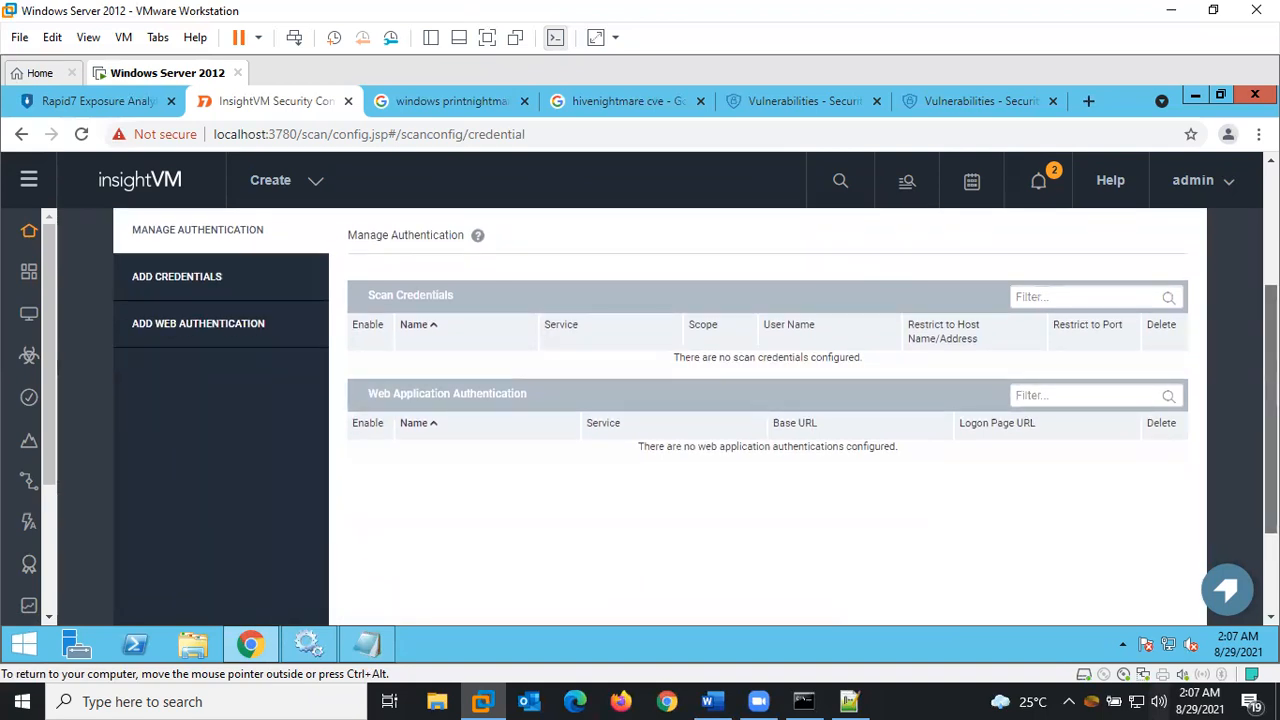
pyautogui.scroll(1, 695, 400)
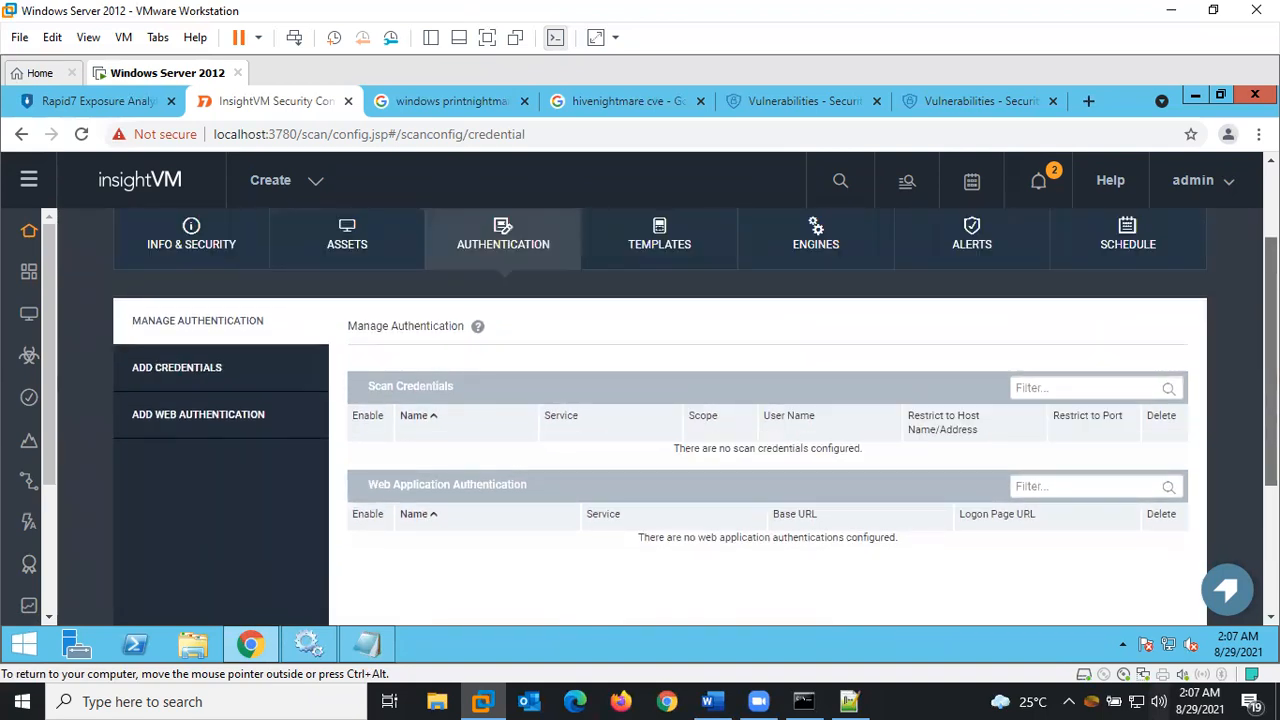
pyautogui.click(236, 372)
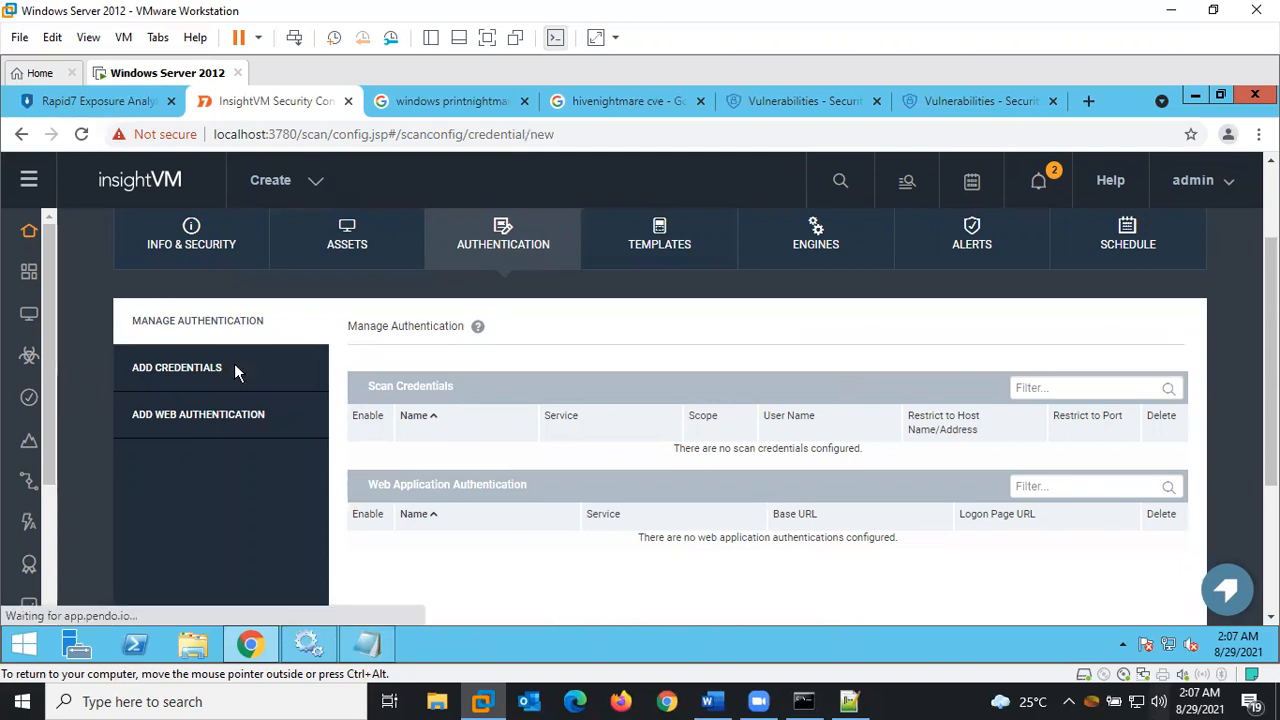
pyautogui.click(688, 418)
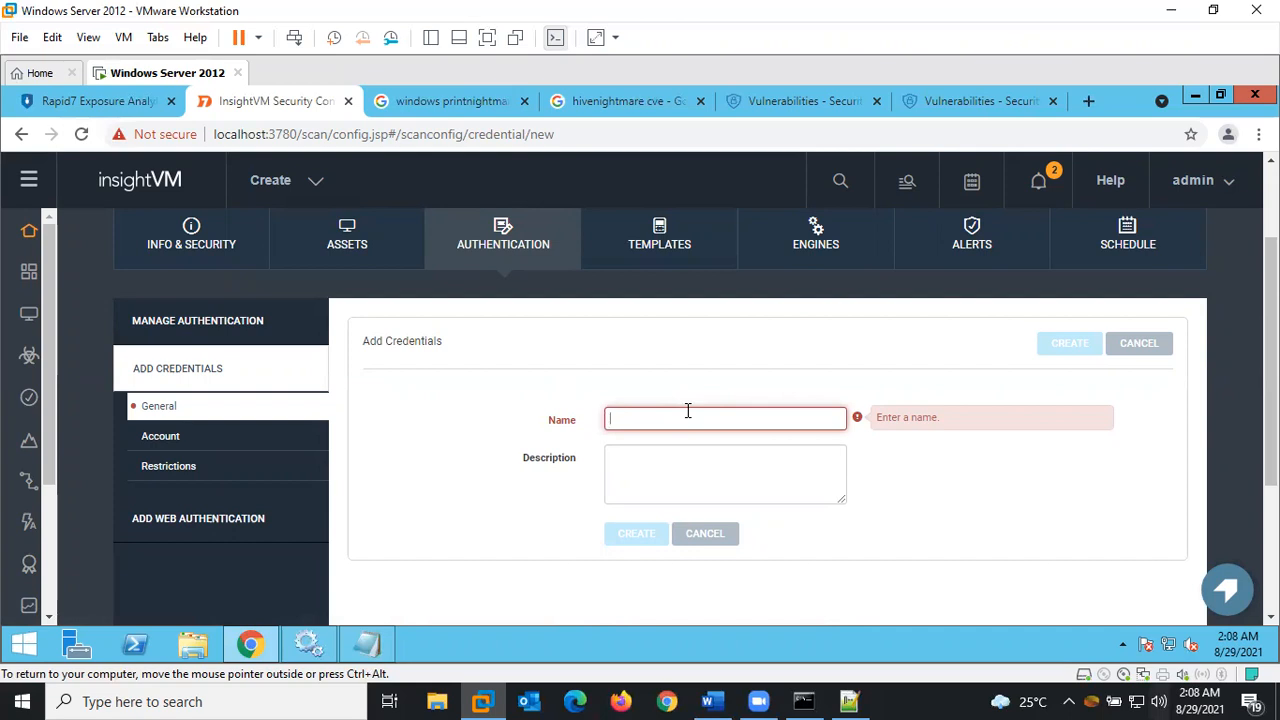
pyautogui.write('AD Domain')
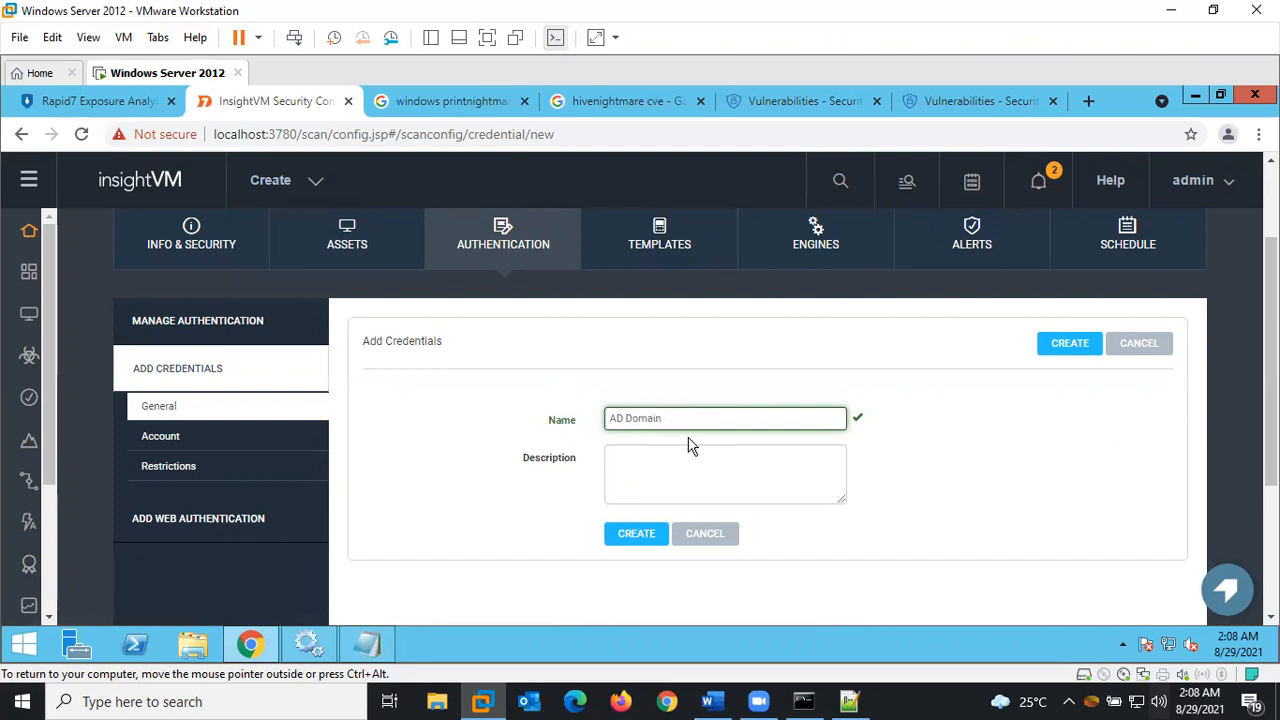
pyautogui.click(670, 466)
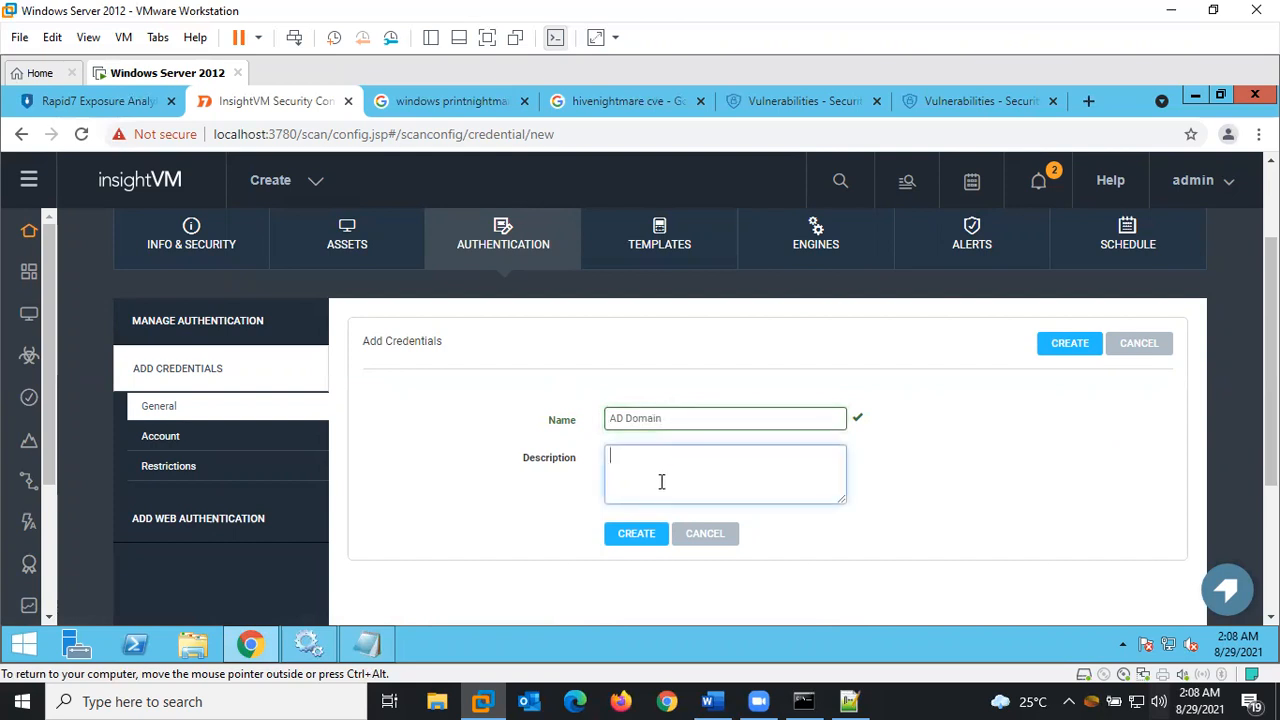
pyautogui.click(648, 538)
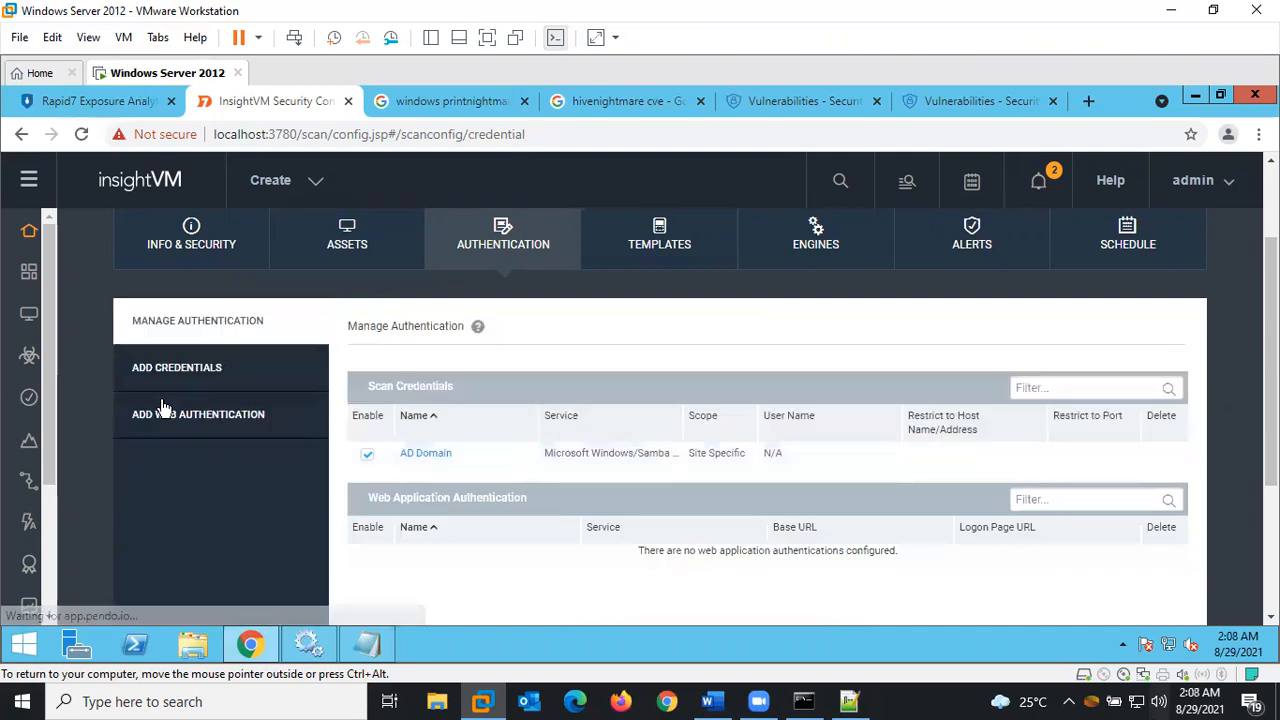
# Set the AD Domain credential's account domain to jovo.local
pyautogui.click(427, 455)
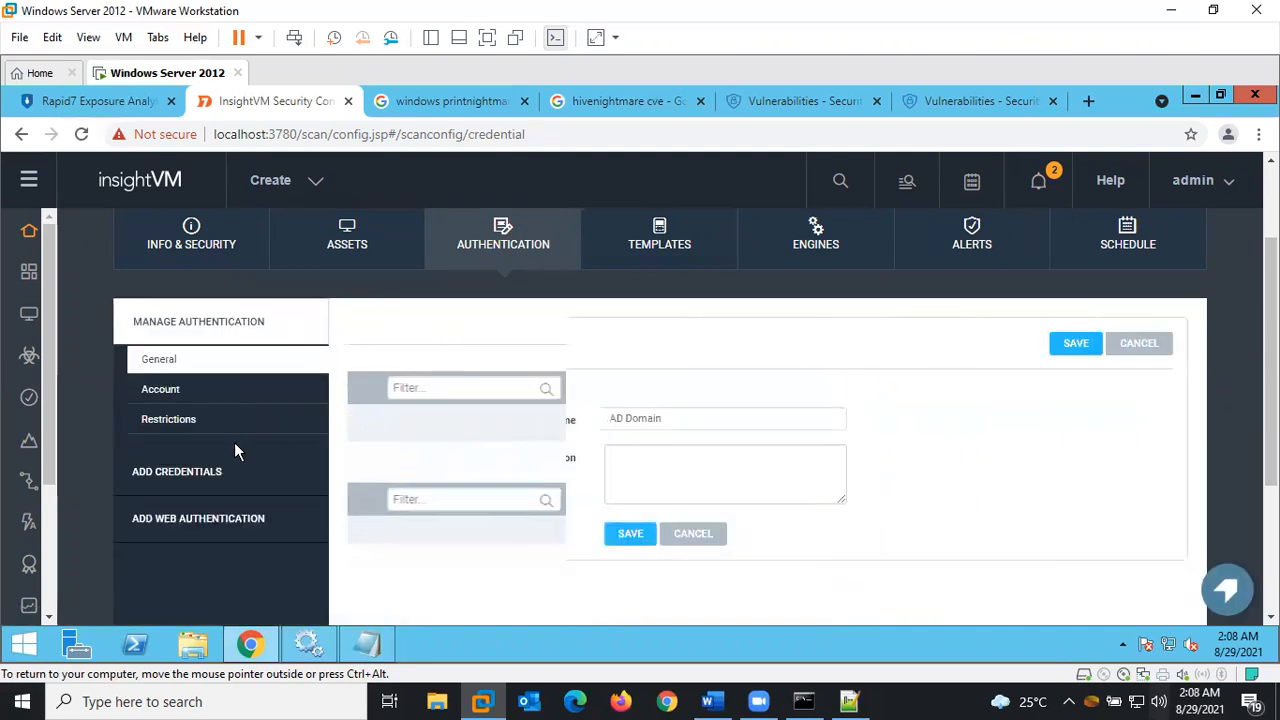
pyautogui.click(176, 388)
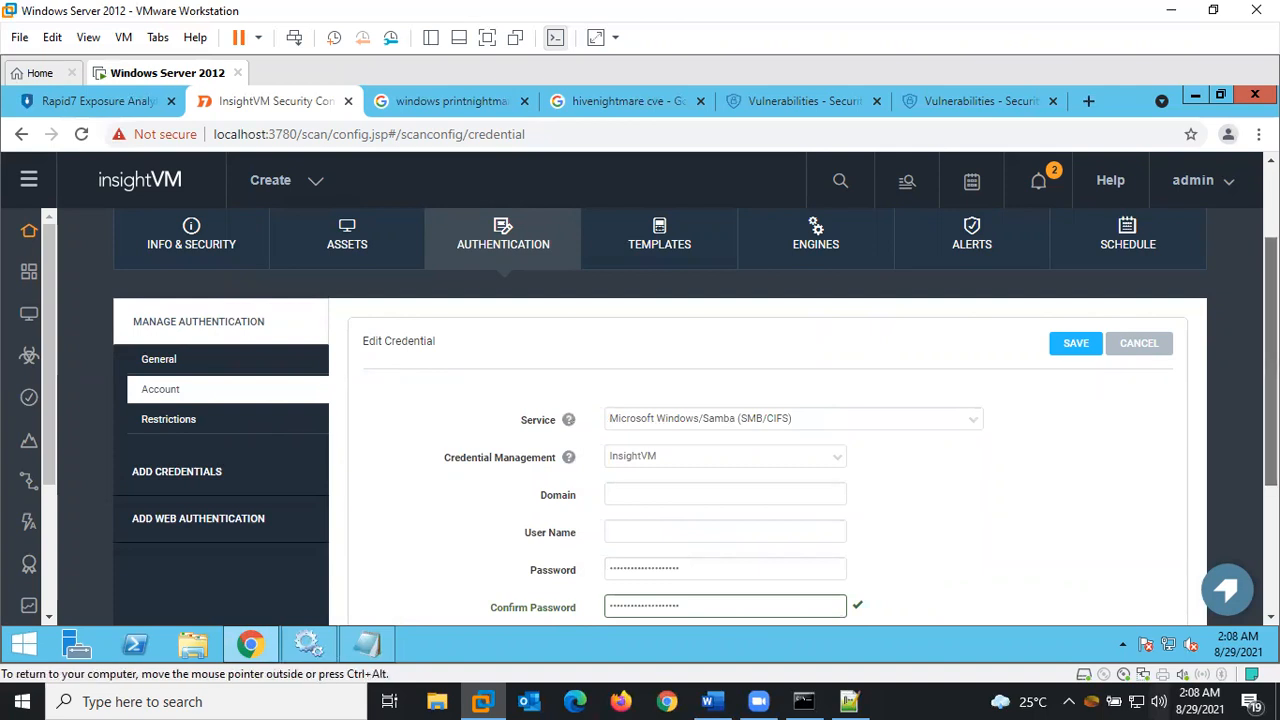
pyautogui.scroll(-2, 667, 400)
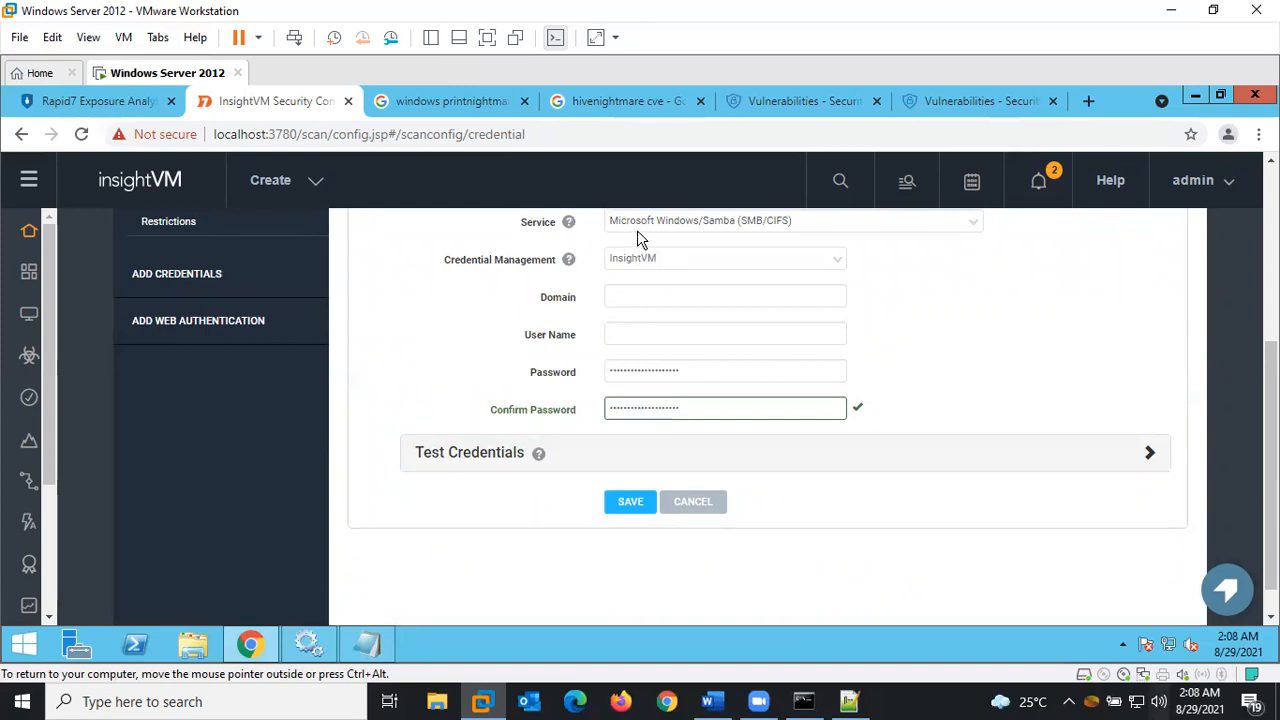
pyautogui.scroll(2, 1023, 380)
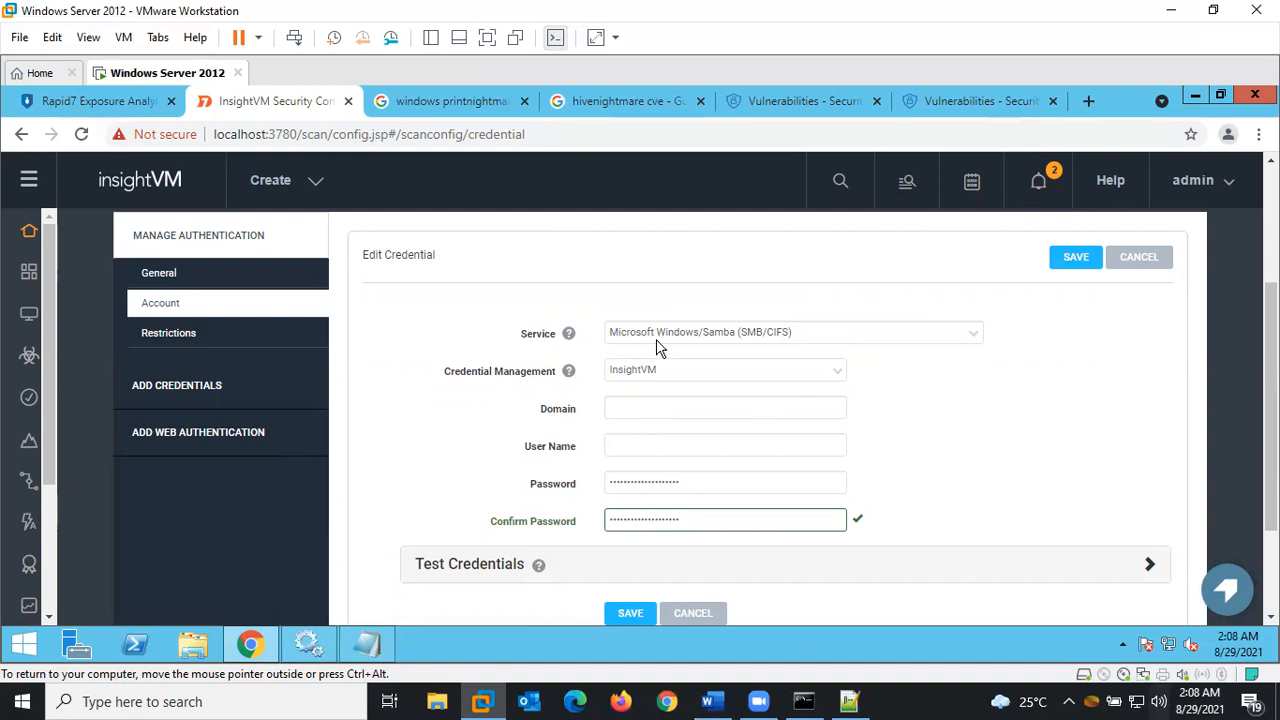
pyautogui.click(633, 409)
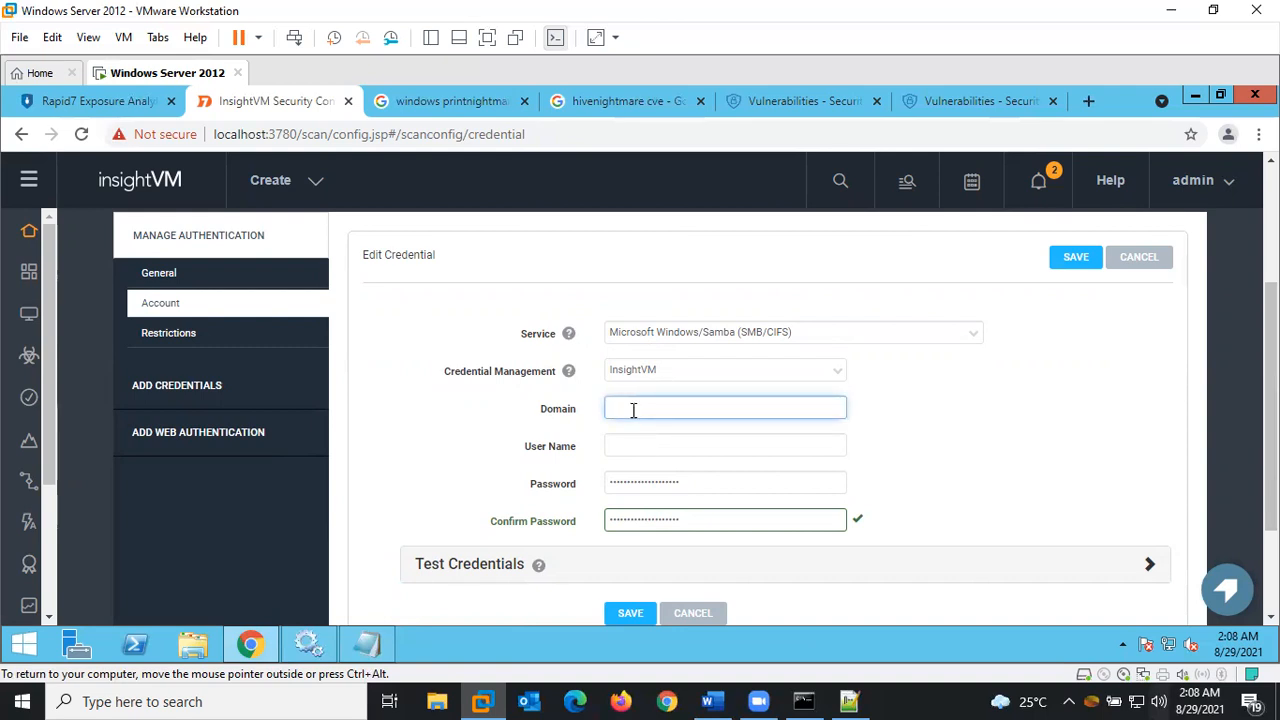
pyautogui.write('lo')
pyautogui.write('vo')
pyautogui.write('.loco')
pyautogui.press('BackSpace')
pyautogui.press('BackSpace')
pyautogui.write('al')
pyautogui.press('BackSpace')
pyautogui.press('BackSpace')
pyautogui.write('cal')
# Enter Administrator as the user name and fill in and confirm the account password
pyautogui.click(710, 446)
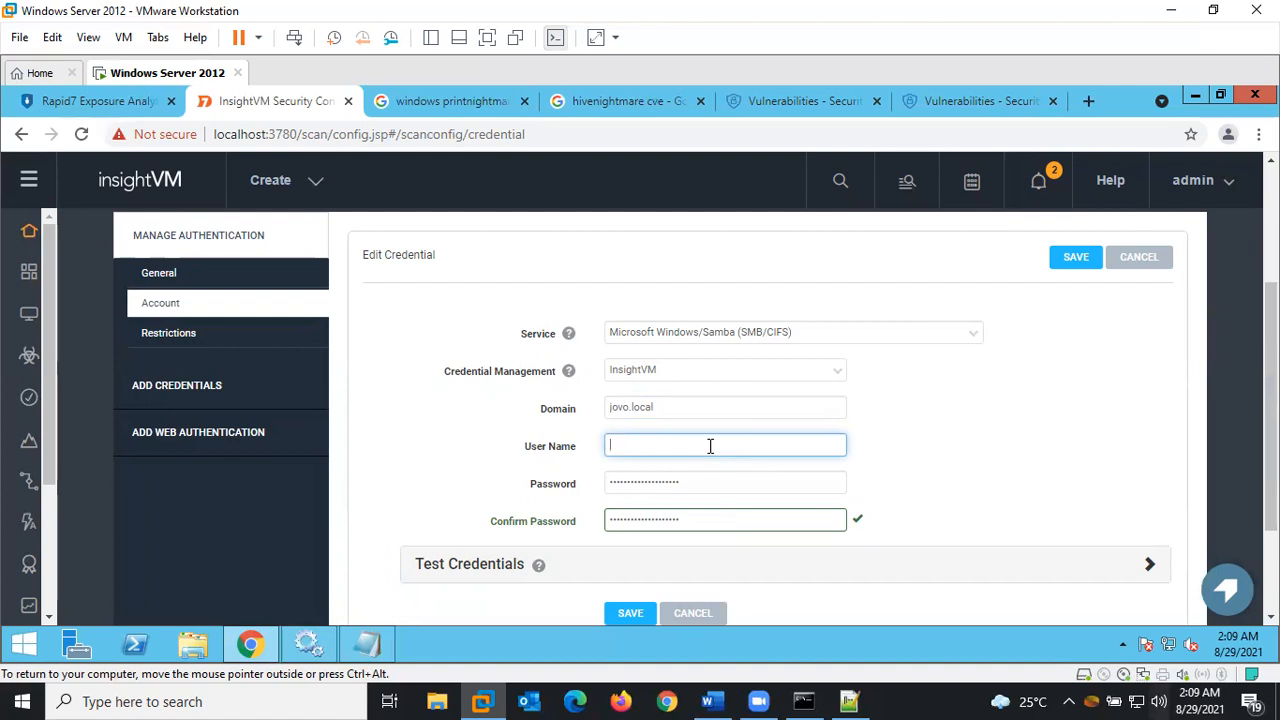
pyautogui.write('dministrator')
pyautogui.press('Tab')
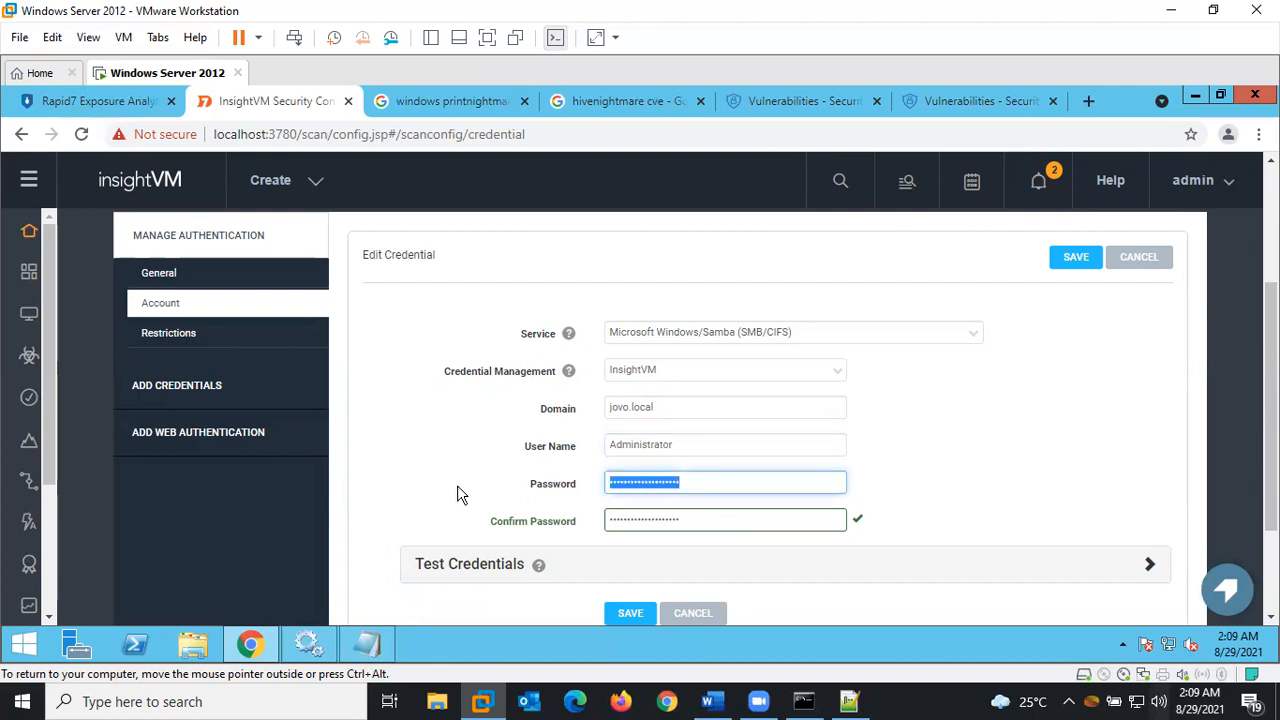
pyautogui.press('BackSpace')
pyautogui.write('*****')
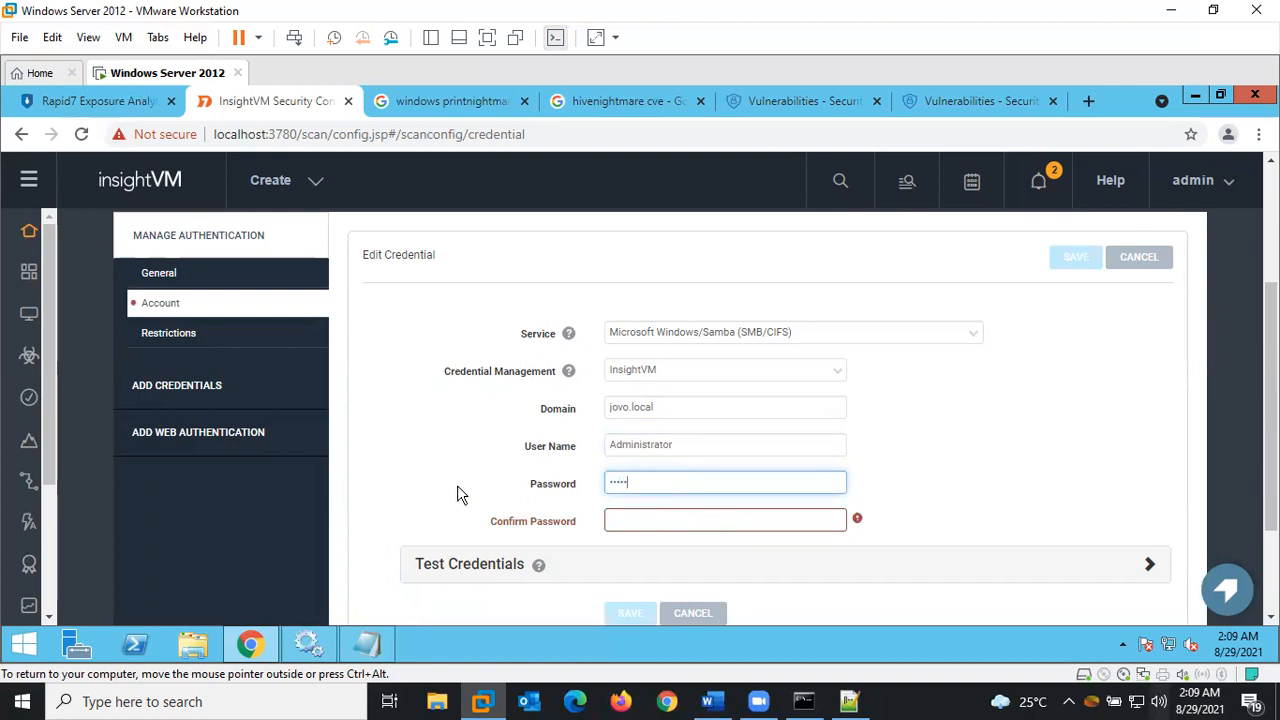
pyautogui.write('****')
pyautogui.press('Tab')
pyautogui.write('*******')
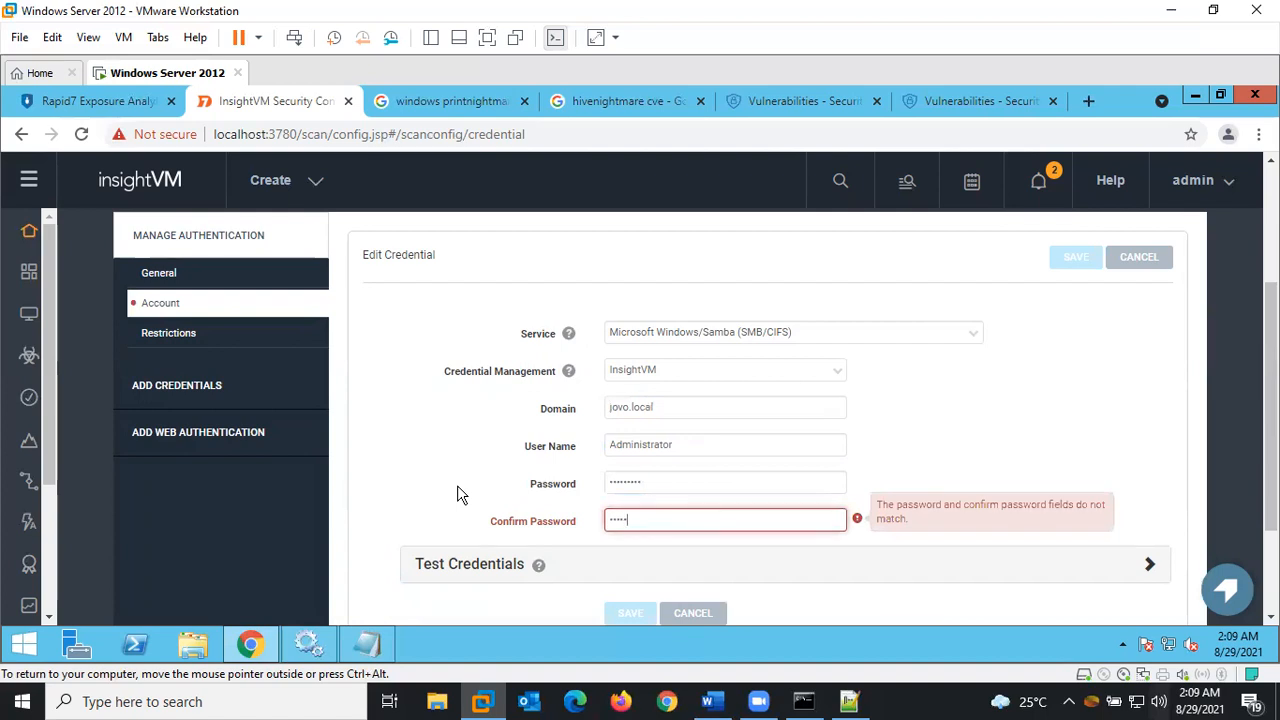
pyautogui.write('**')
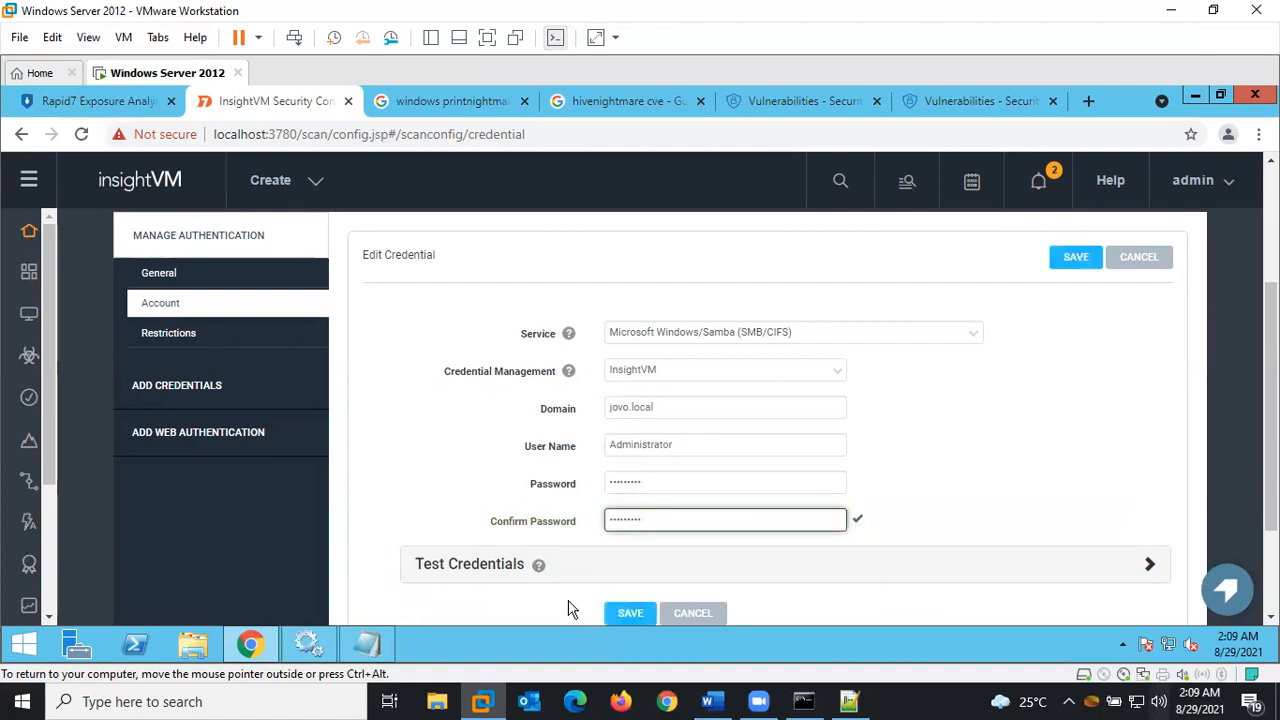
# Test the credential against host 192.168.8.110 and confirm authentication succeeds
pyautogui.scroll(-2, 688, 447)
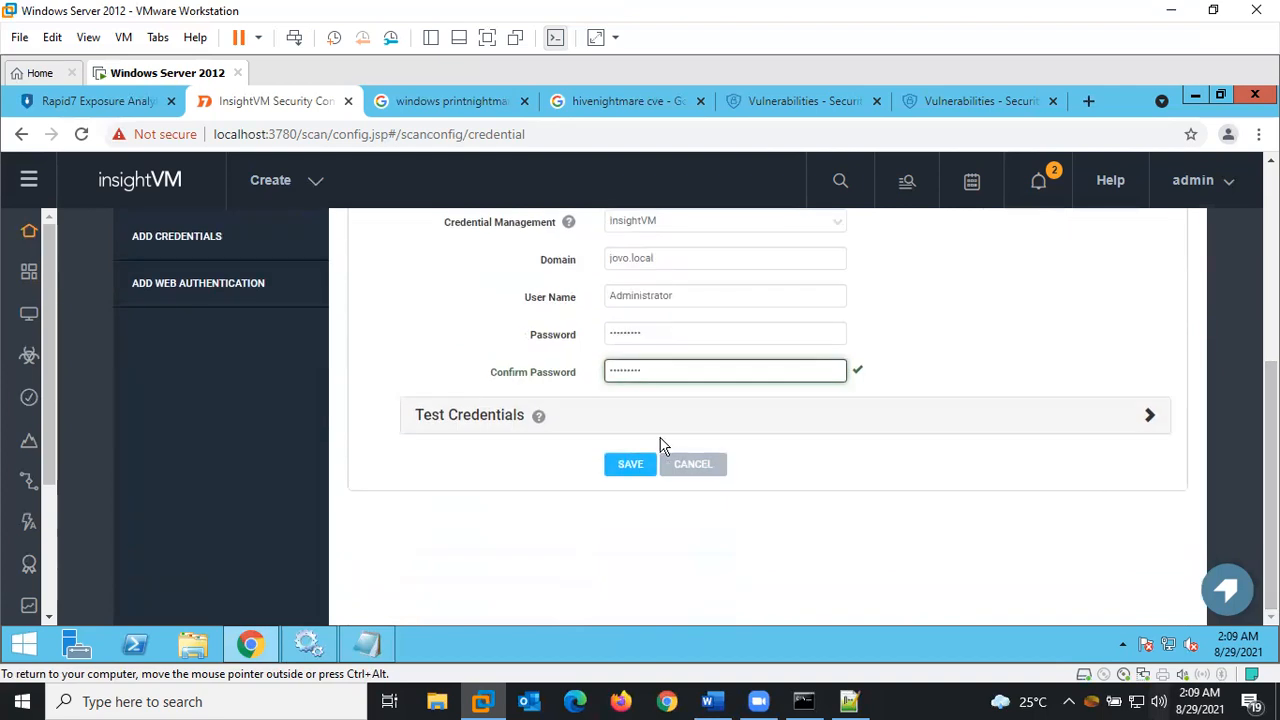
pyautogui.click(1133, 430)
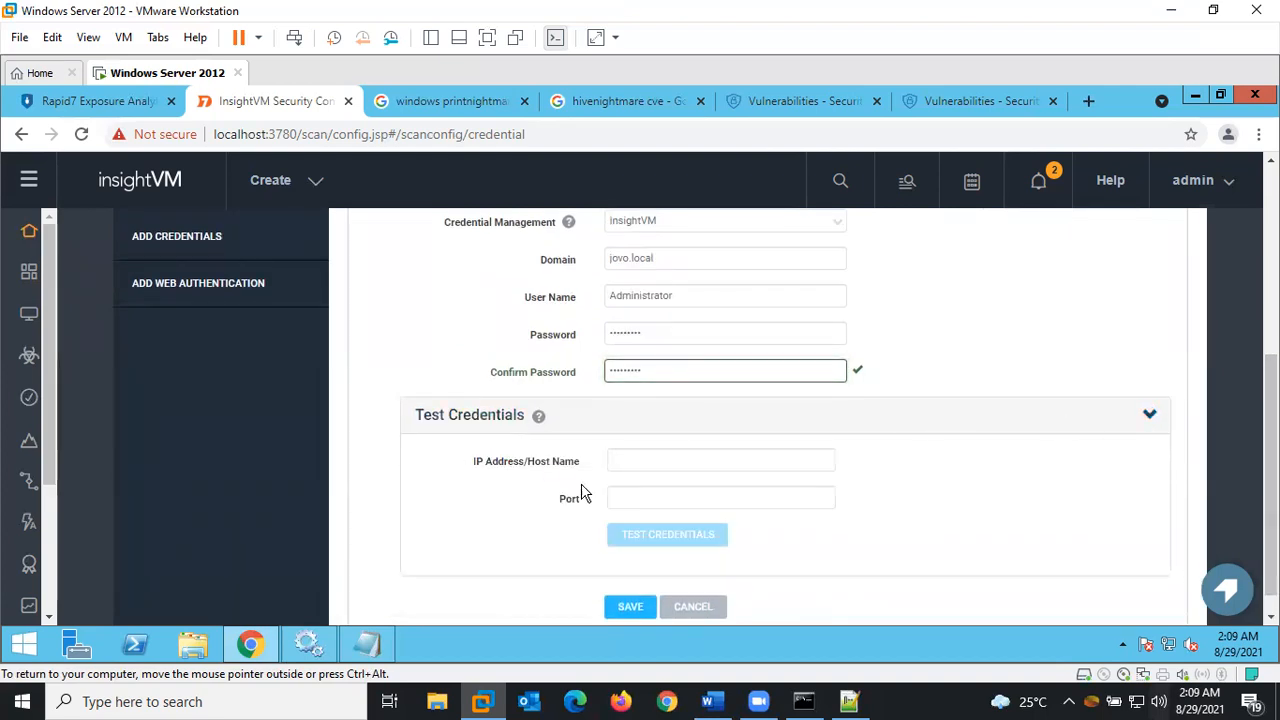
pyautogui.click(623, 458)
pyautogui.write('19')
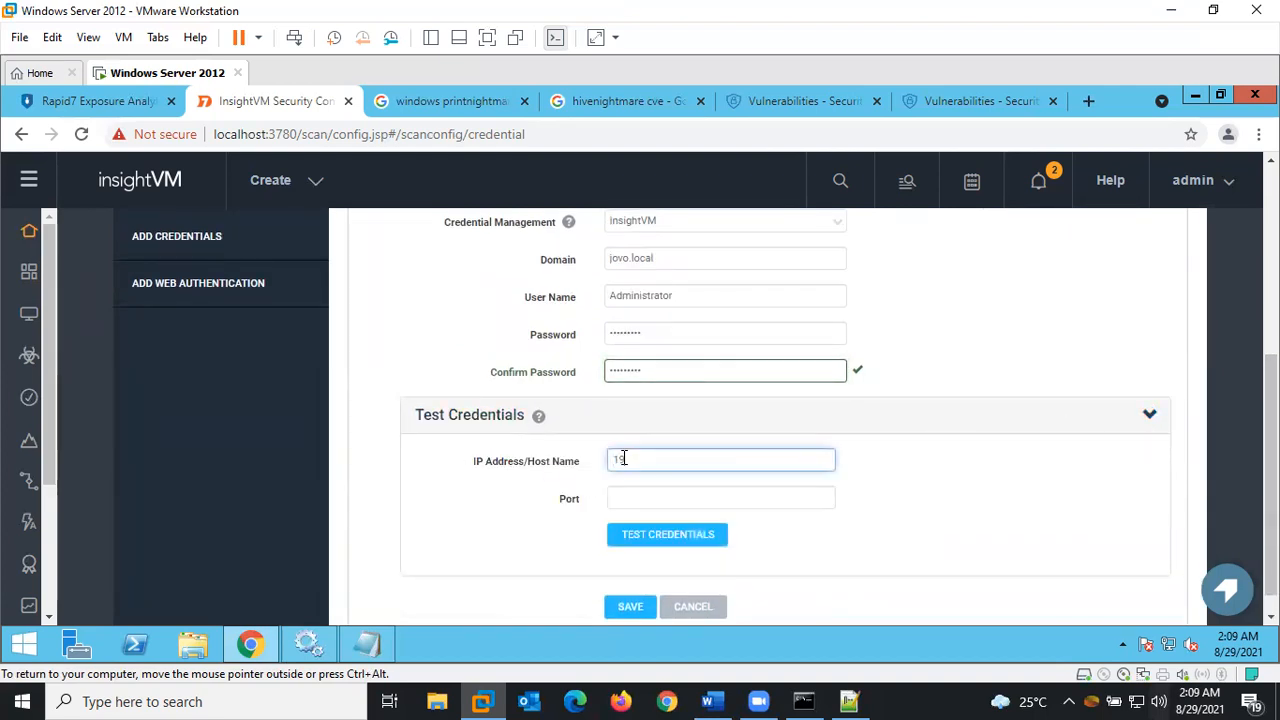
pyautogui.press('BackSpace')
pyautogui.press('BackSpace')
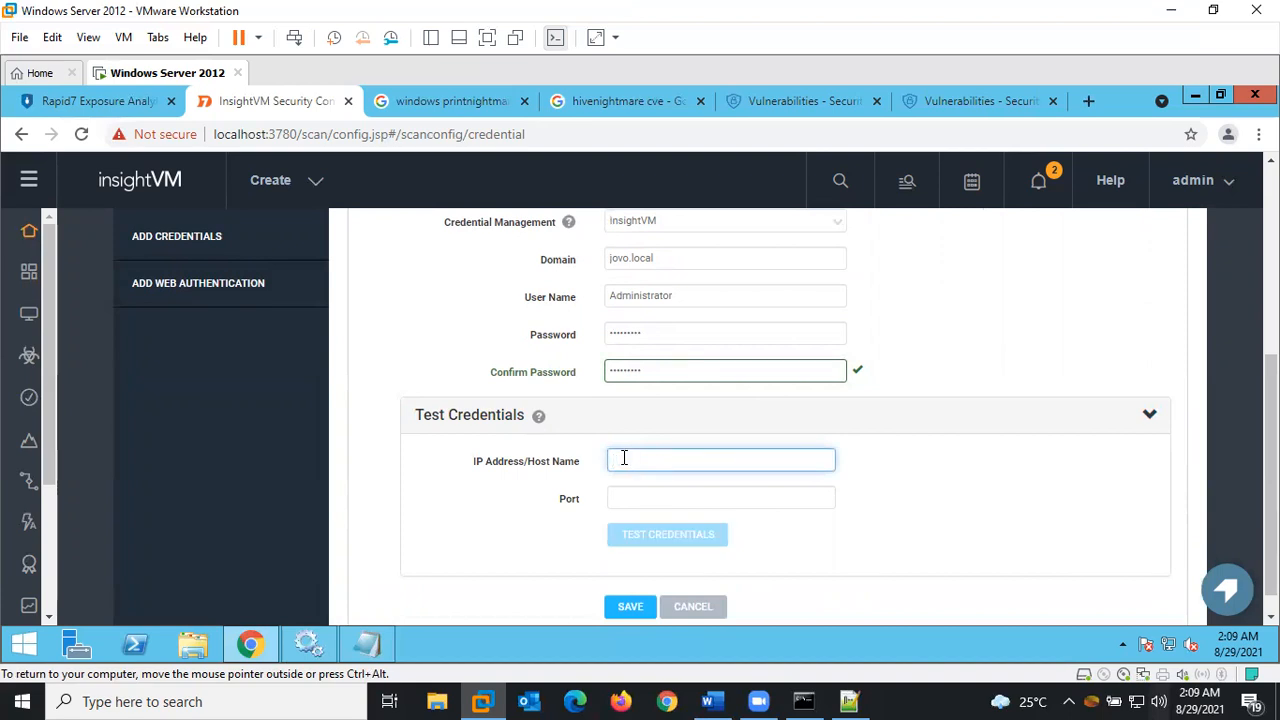
pyautogui.write('19')
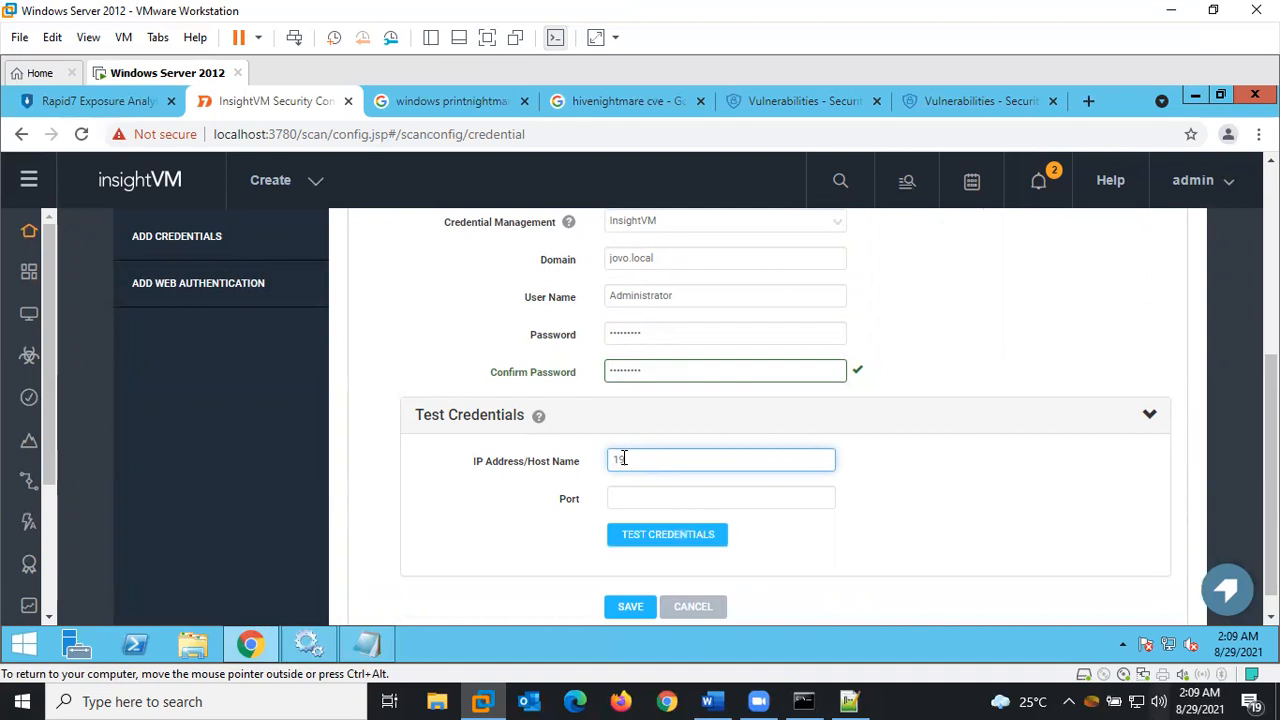
pyautogui.write('2.168.8.110')
pyautogui.click(644, 540)
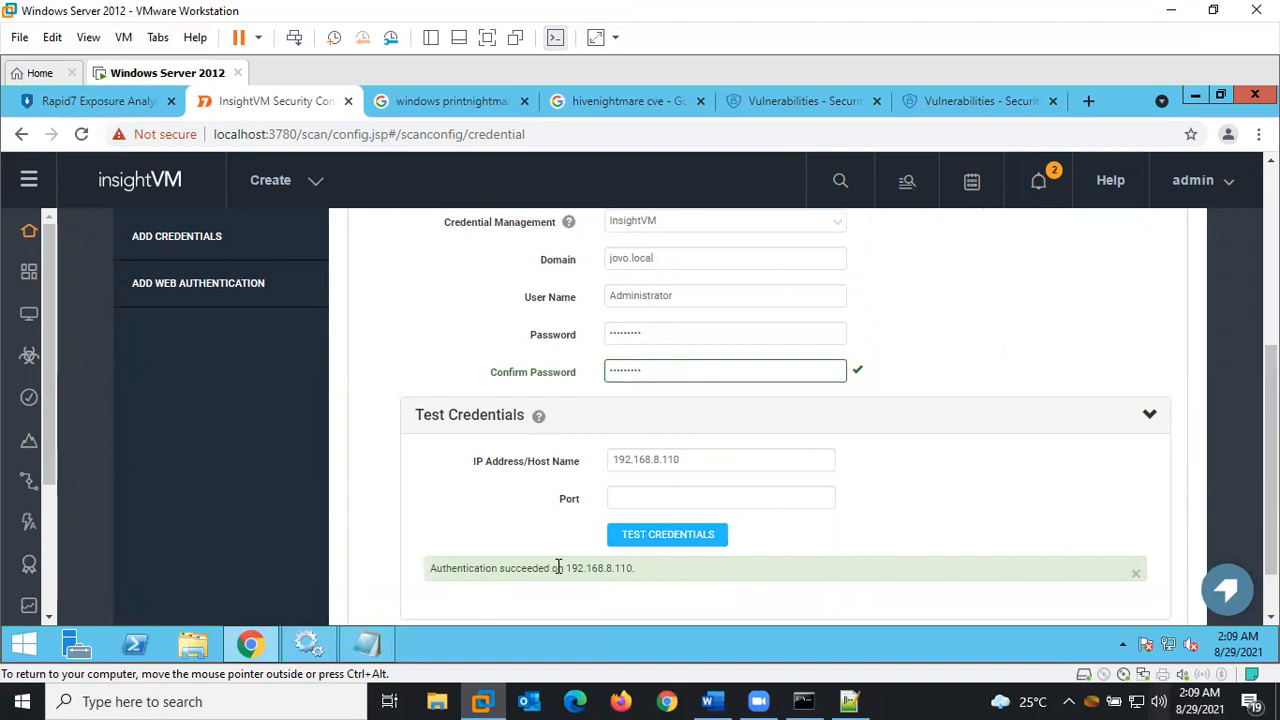
pyautogui.moveTo(1271, 460); pyautogui.dragTo(1271, 376)
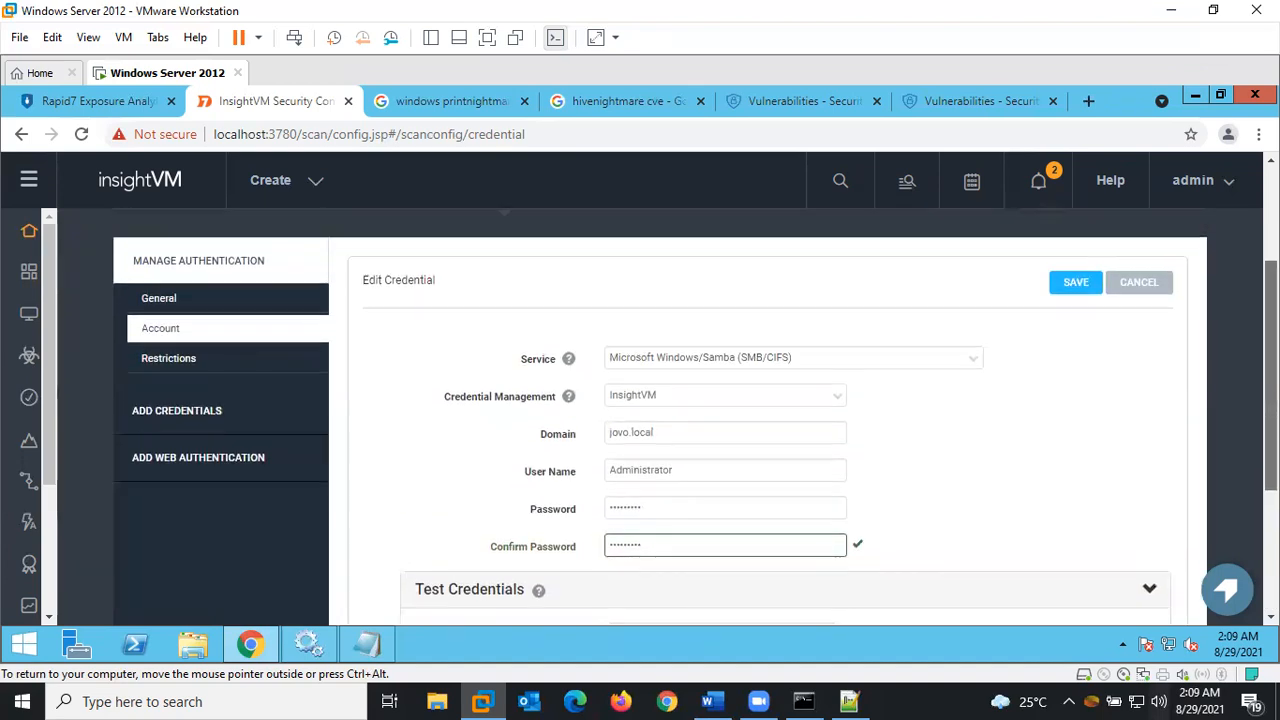
# Save the AD Domain credential so the list shows Administrator as its user name
pyautogui.click(1084, 283)
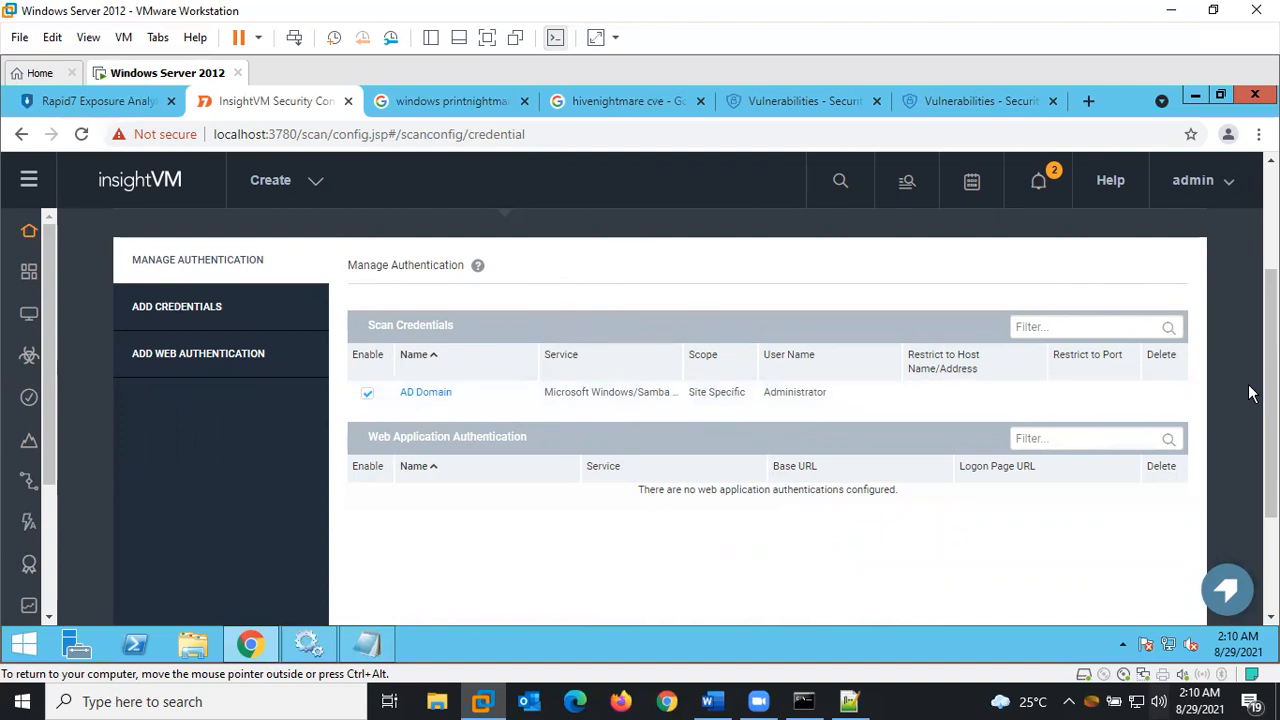
pyautogui.scroll(2, 560, 400)
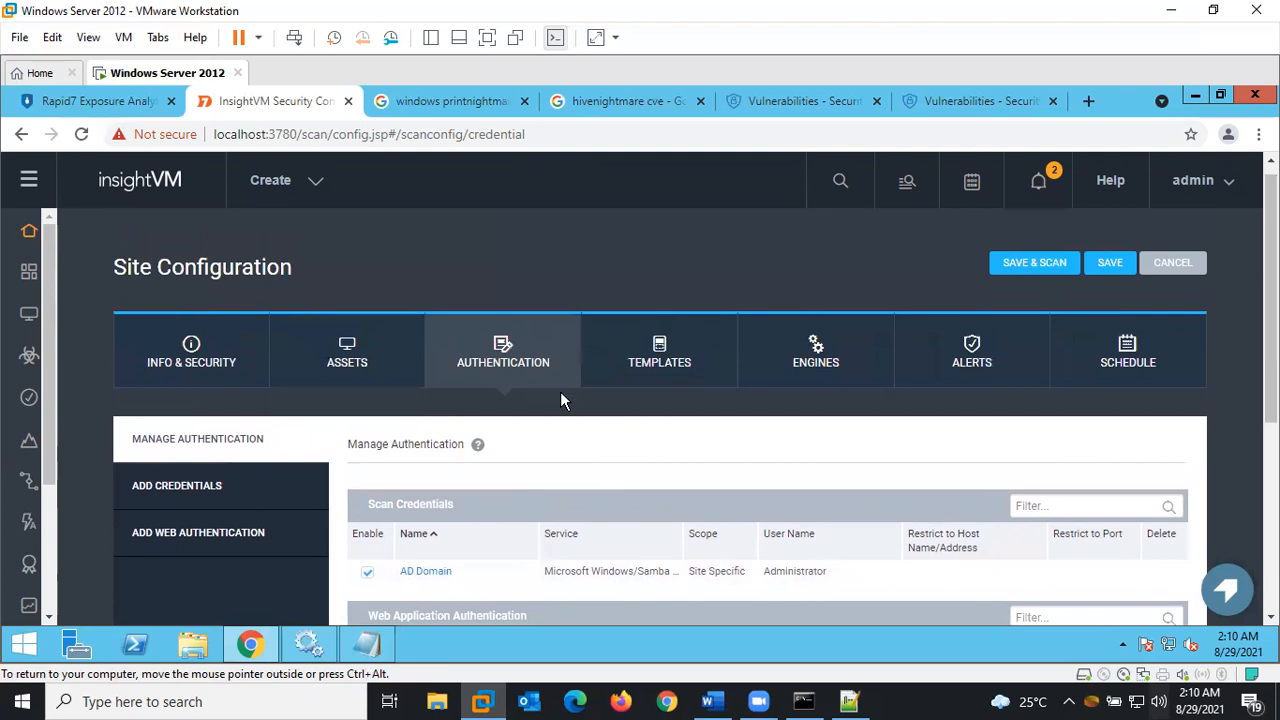
# Select 'printnightmare n Hivinightmare checks' as the site's scan template, then show the Engines settings
pyautogui.click(659, 350)
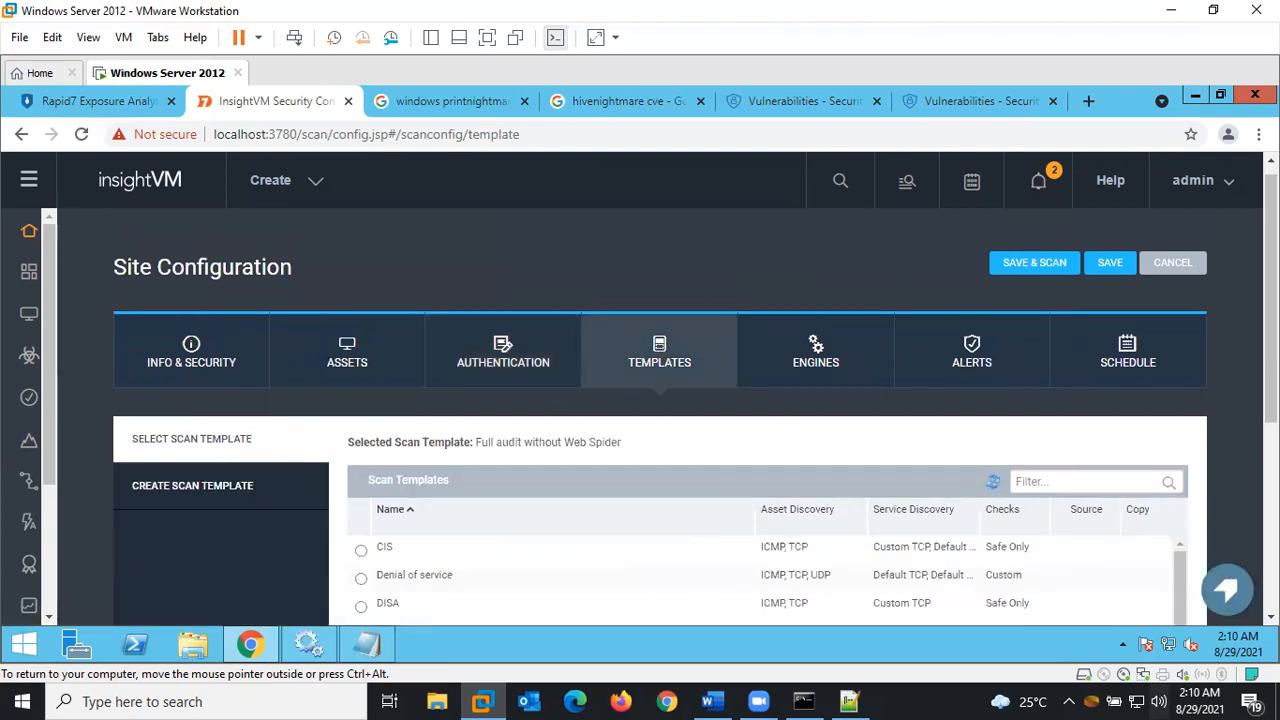
pyautogui.scroll(-2, 893, 362)
pyautogui.scroll(-2, 660, 400)
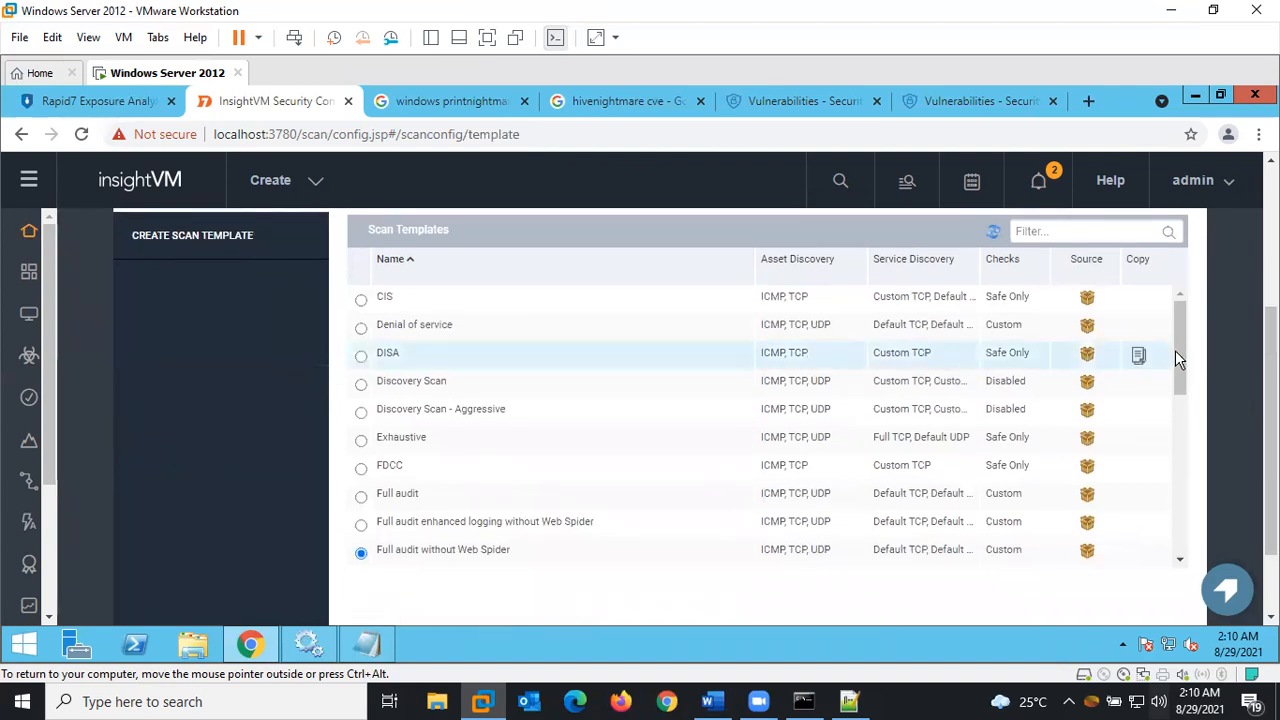
pyautogui.moveTo(1183, 354); pyautogui.dragTo(1166, 491)
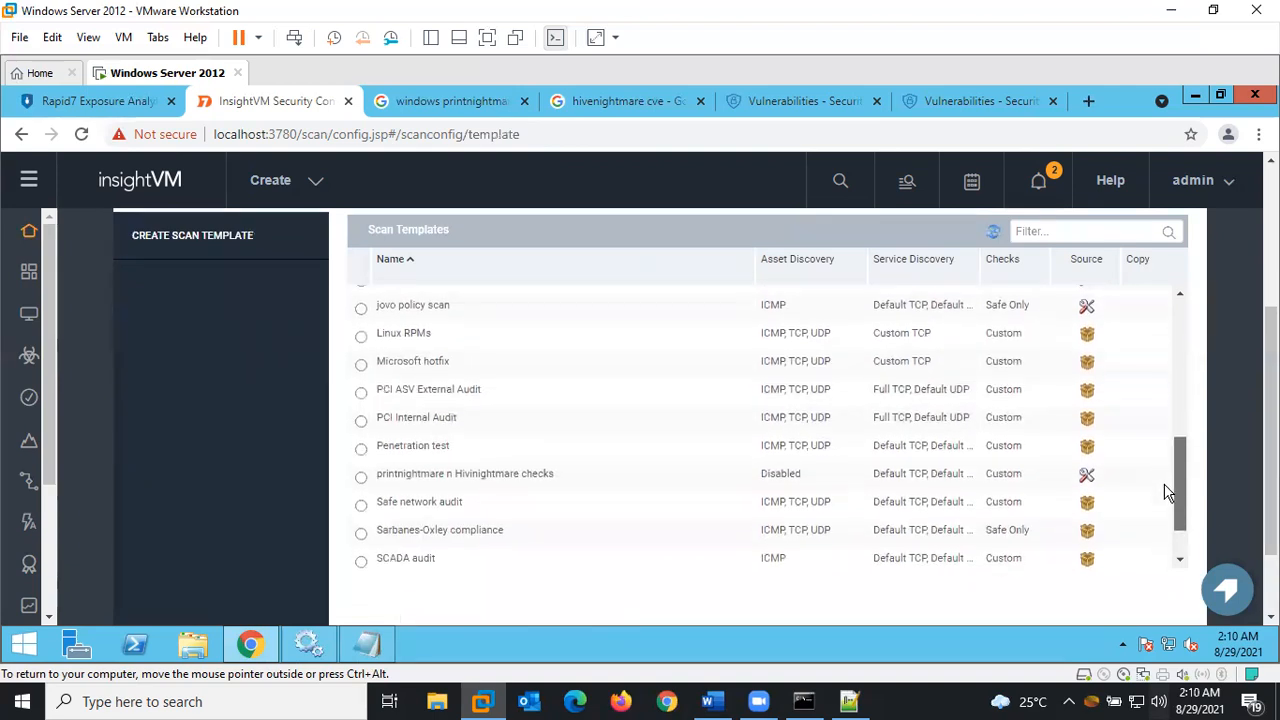
pyautogui.click(361, 477)
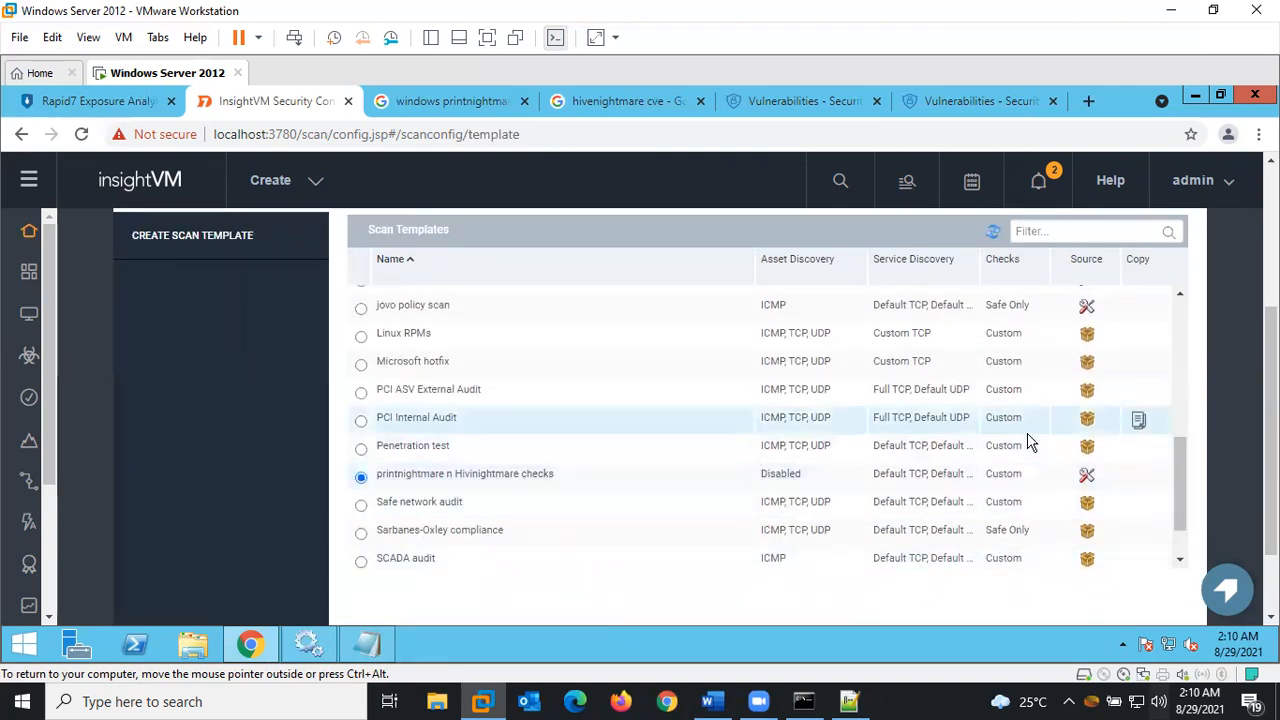
pyautogui.moveTo(1185, 476); pyautogui.dragTo(1205, 308)
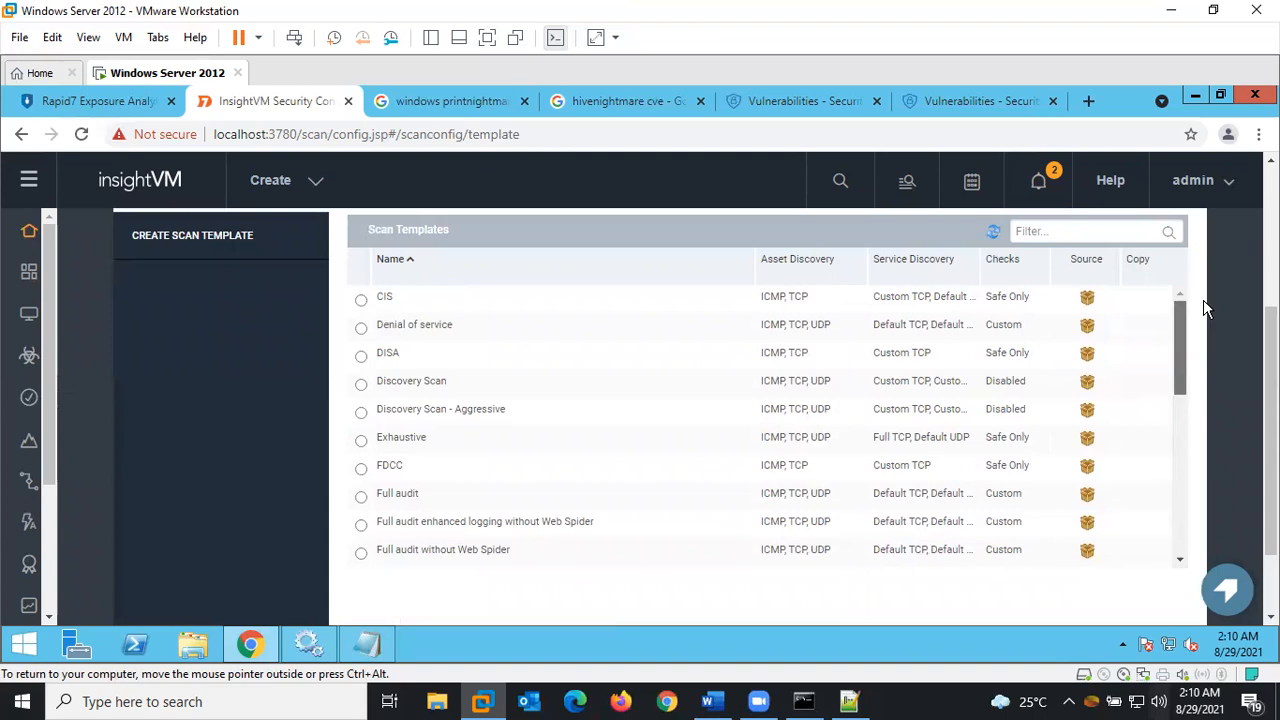
pyautogui.scroll(2, 1205, 308)
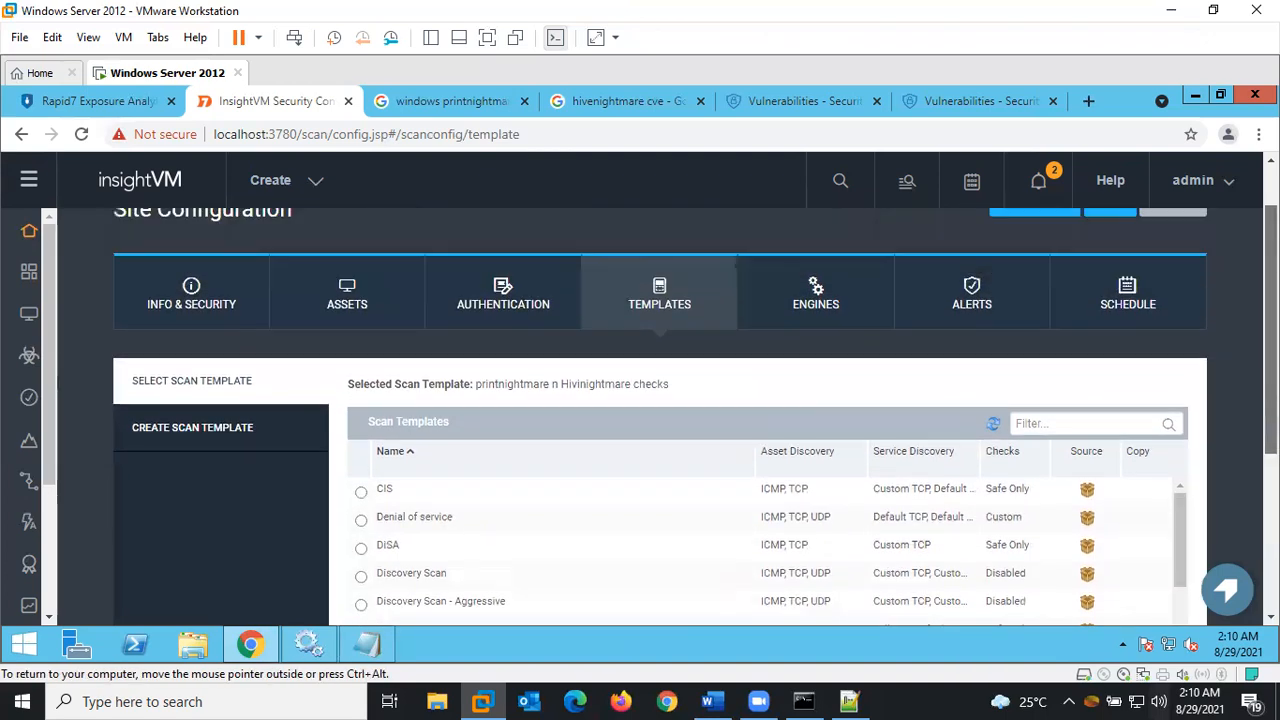
pyautogui.click(820, 290)
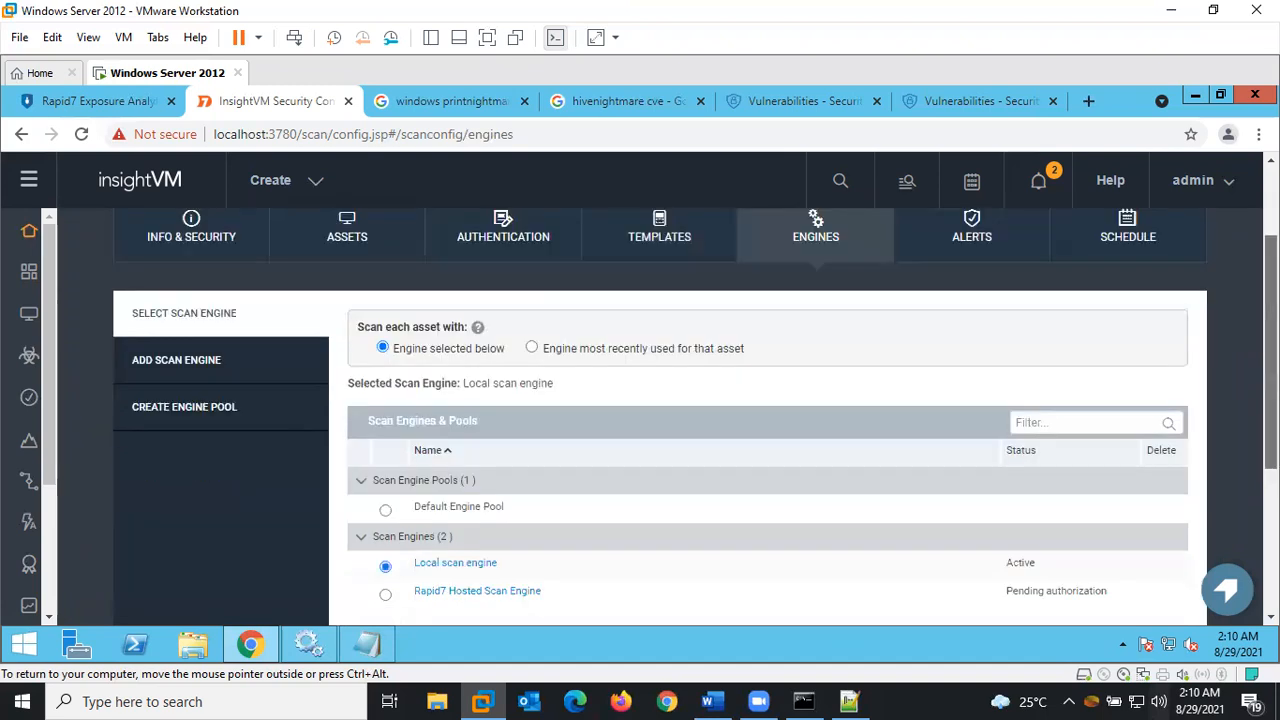
# Scroll through the Engines settings to review the Local and Rapid7 Hosted scan engines
pyautogui.scroll(-2, 900, 490)
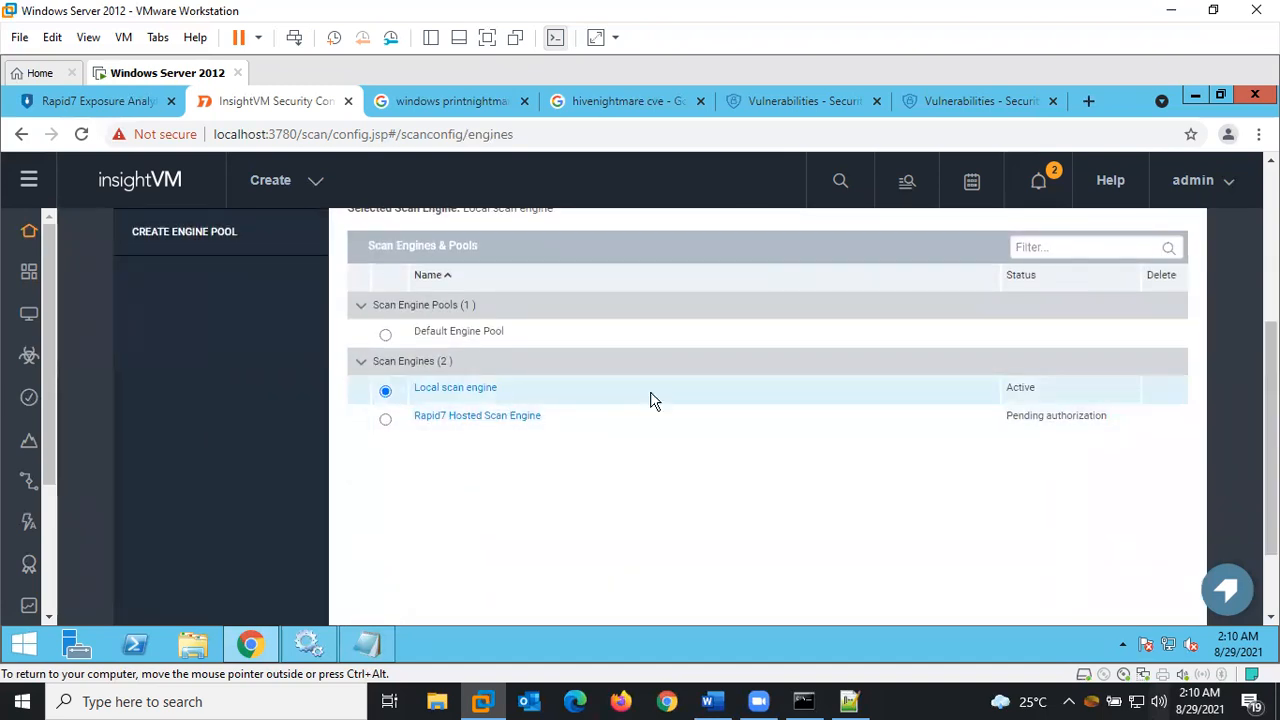
pyautogui.scroll(2, 1203, 449)
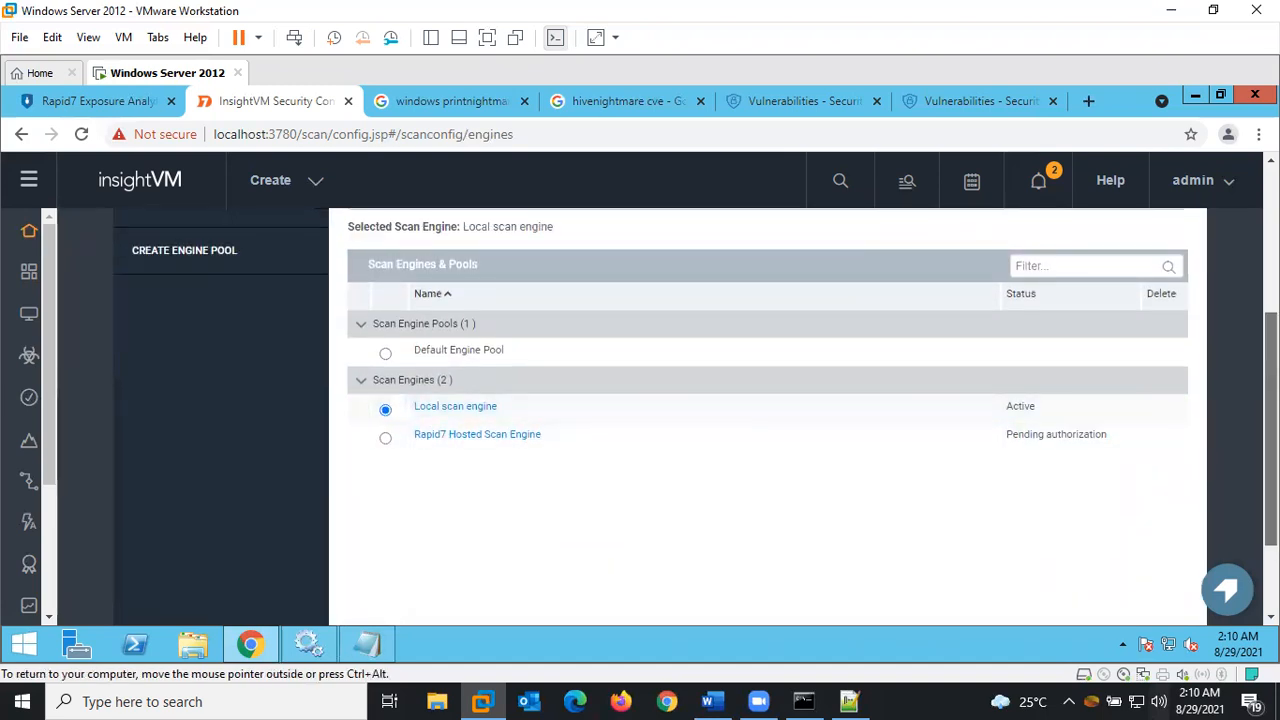
pyautogui.scroll(1, 1203, 449)
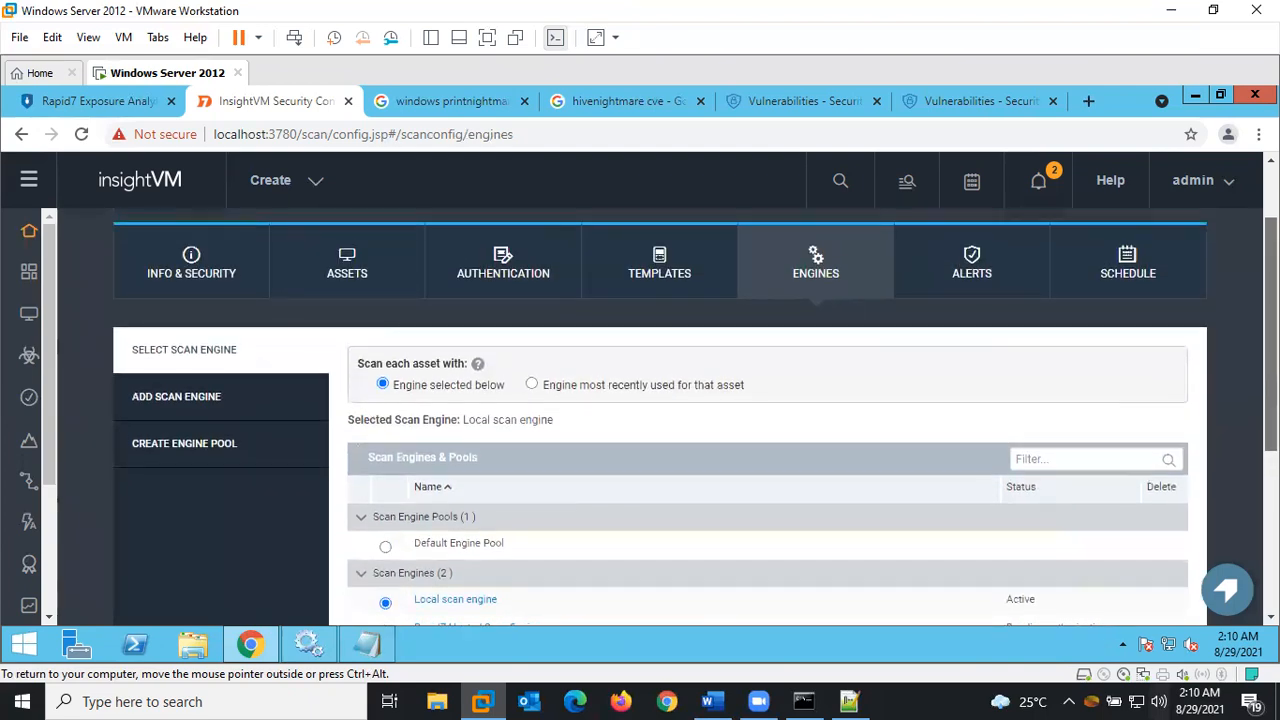
pyautogui.scroll(1, 1203, 449)
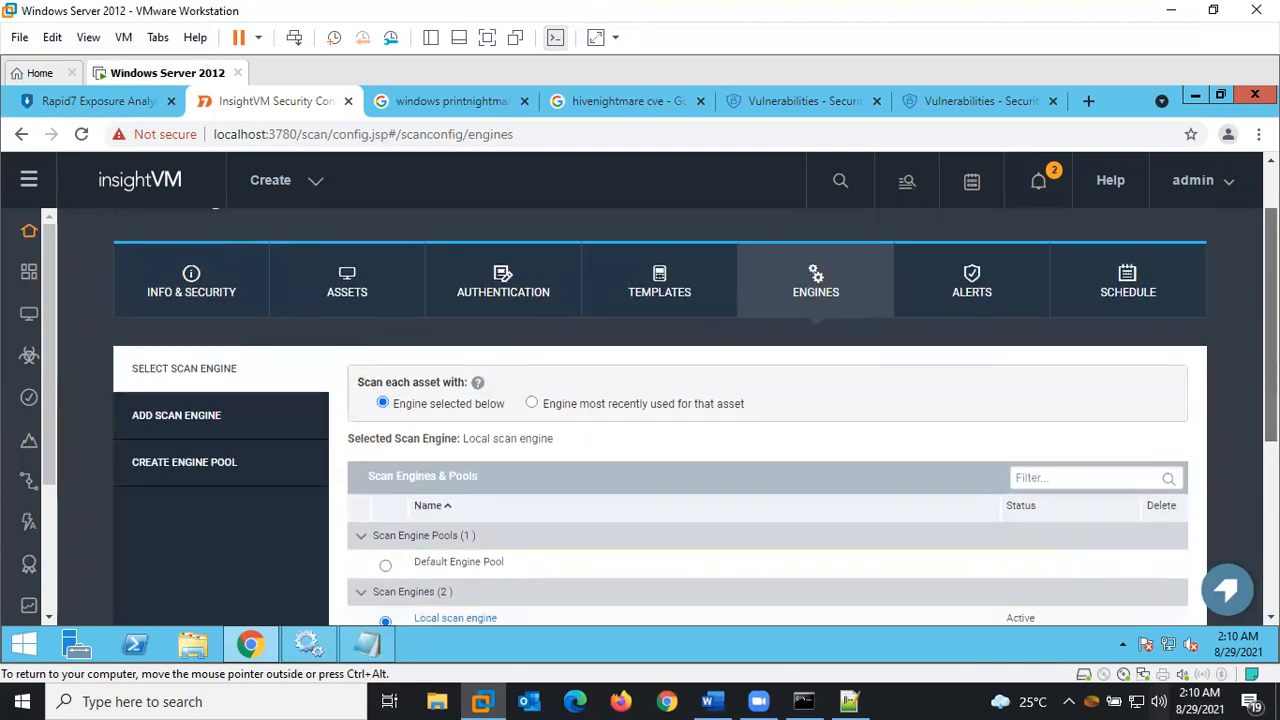
# Check the empty Alerts settings, then view the Schedule settings listing no scan schedules
pyautogui.click(946, 278)
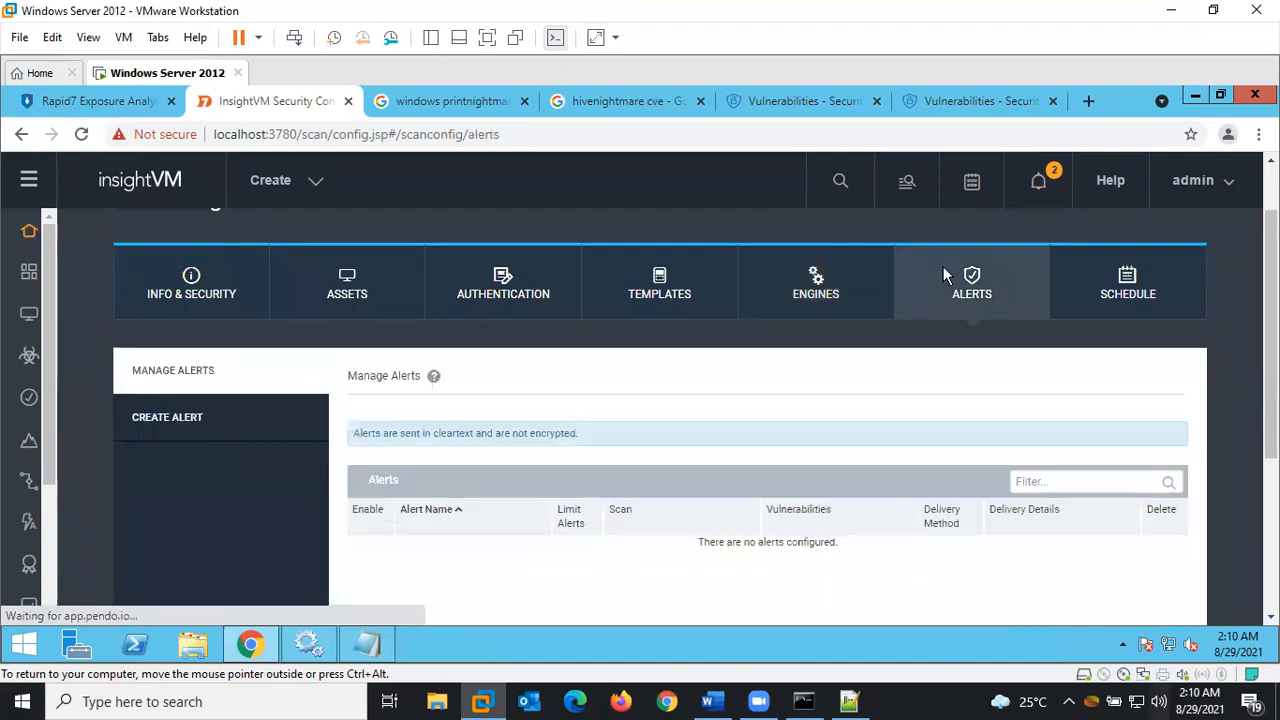
pyautogui.click(1125, 290)
pyautogui.scroll(-1, 645, 350)
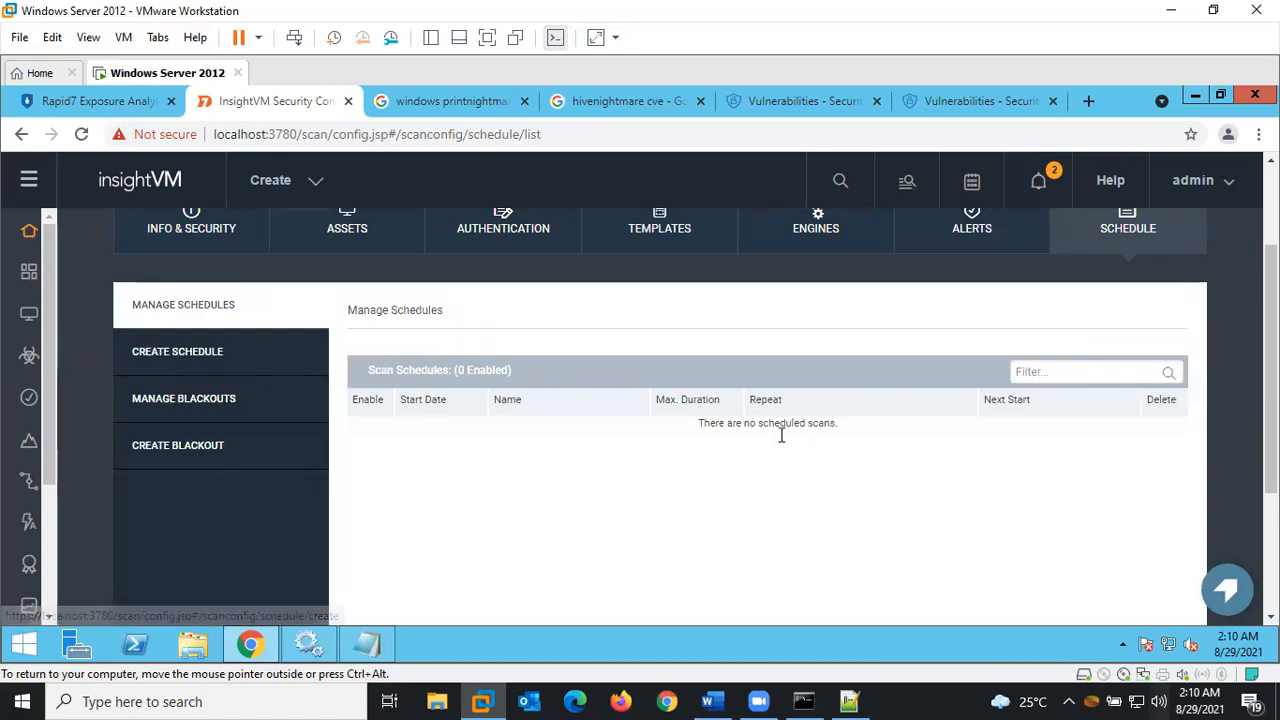
pyautogui.scroll(2, 667, 400)
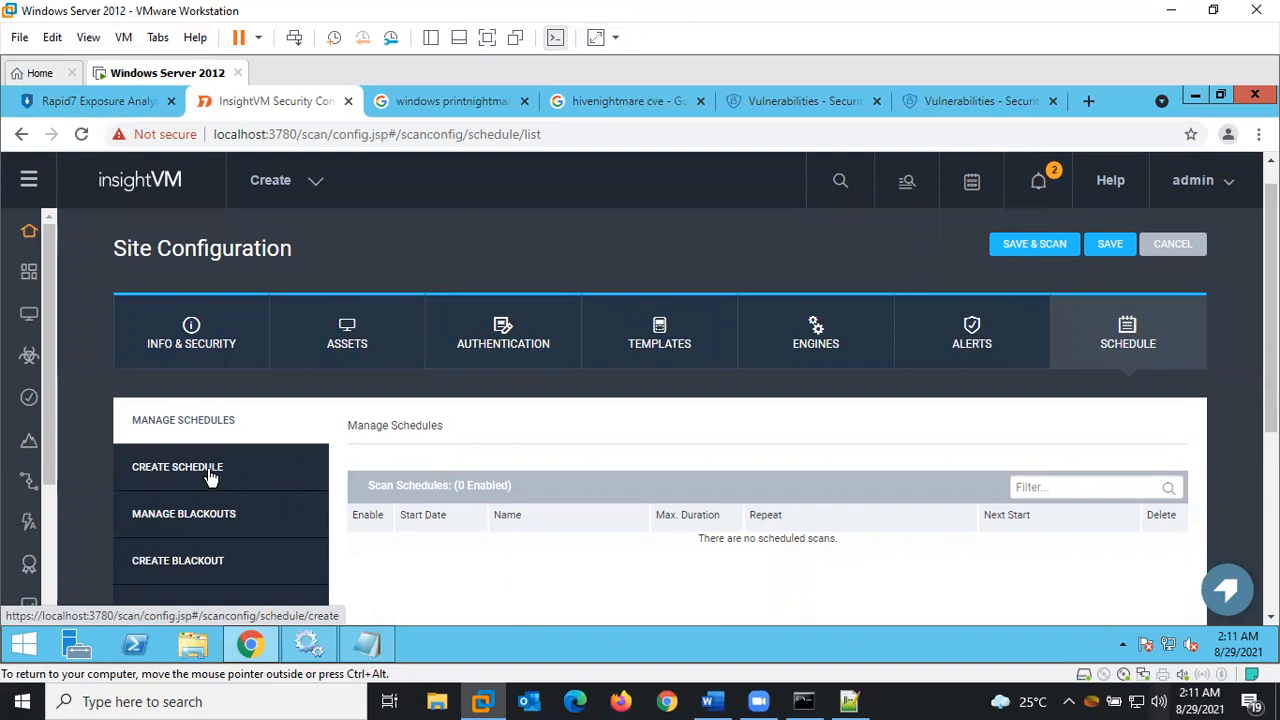
# Create a new scan schedule with a start time of 11:00 AM
pyautogui.click(209, 477)
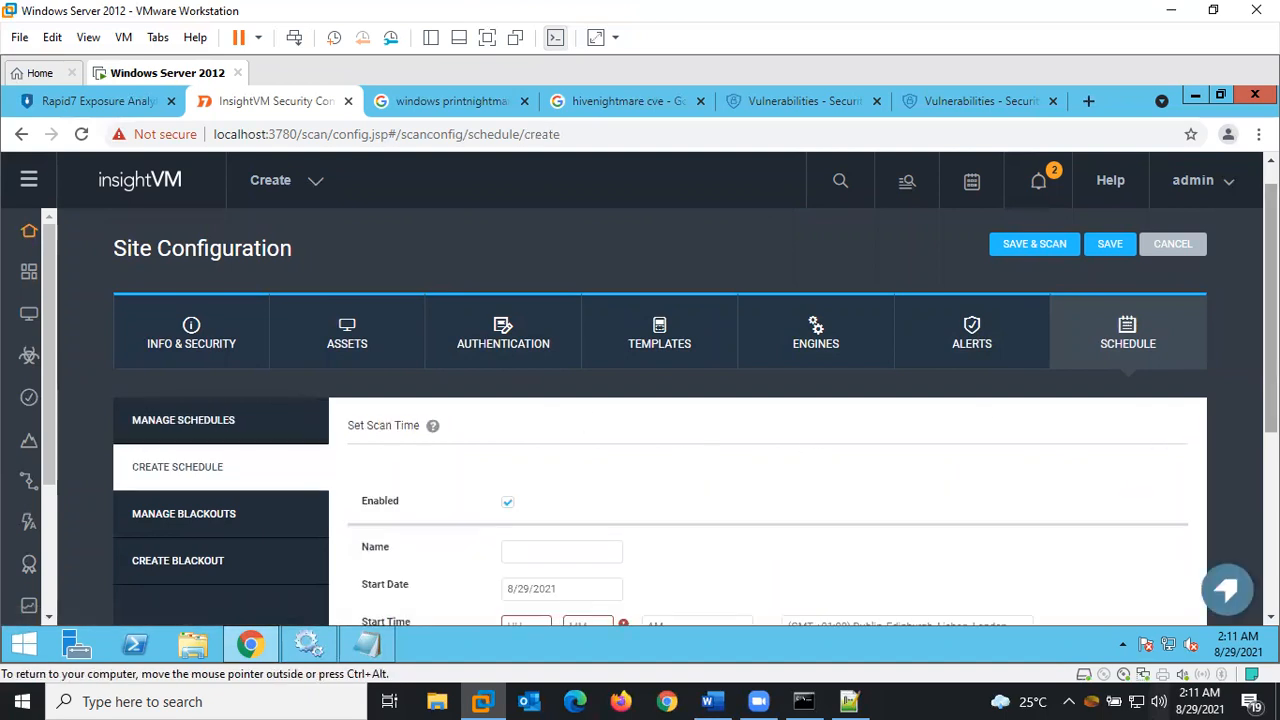
pyautogui.scroll(-2, 1245, 523)
pyautogui.scroll(-2, 1245, 523)
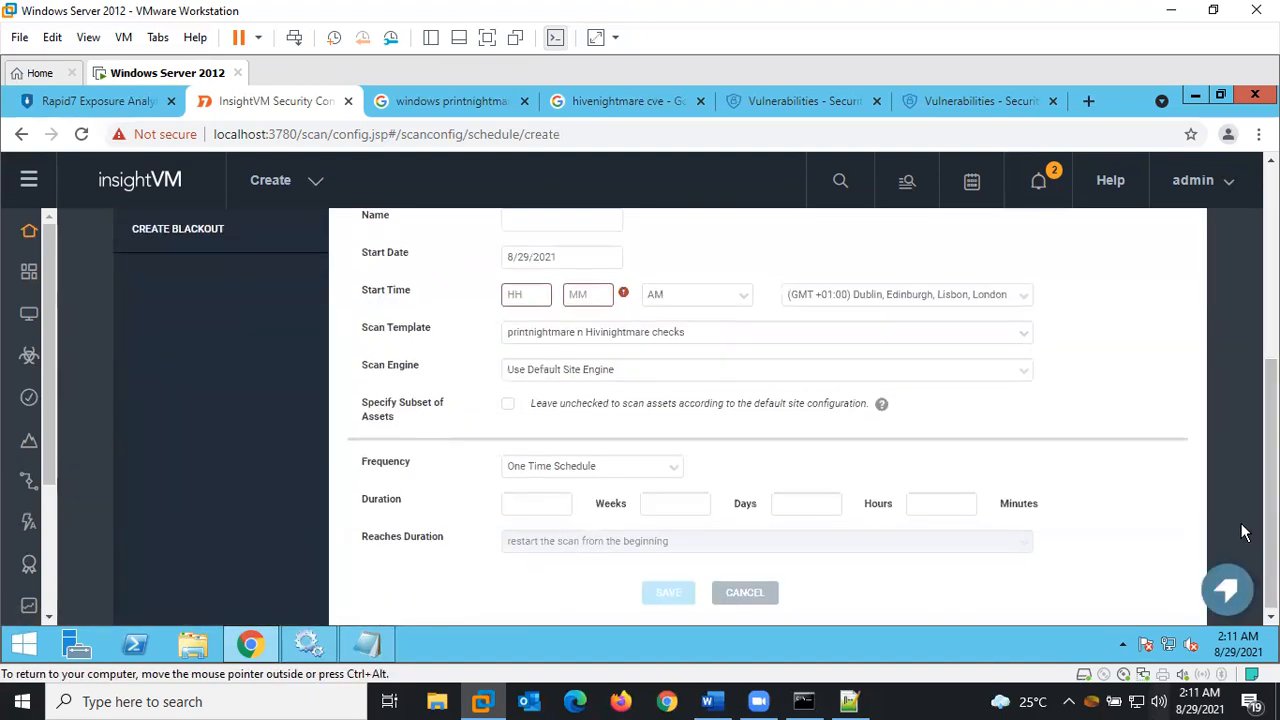
pyautogui.click(532, 299)
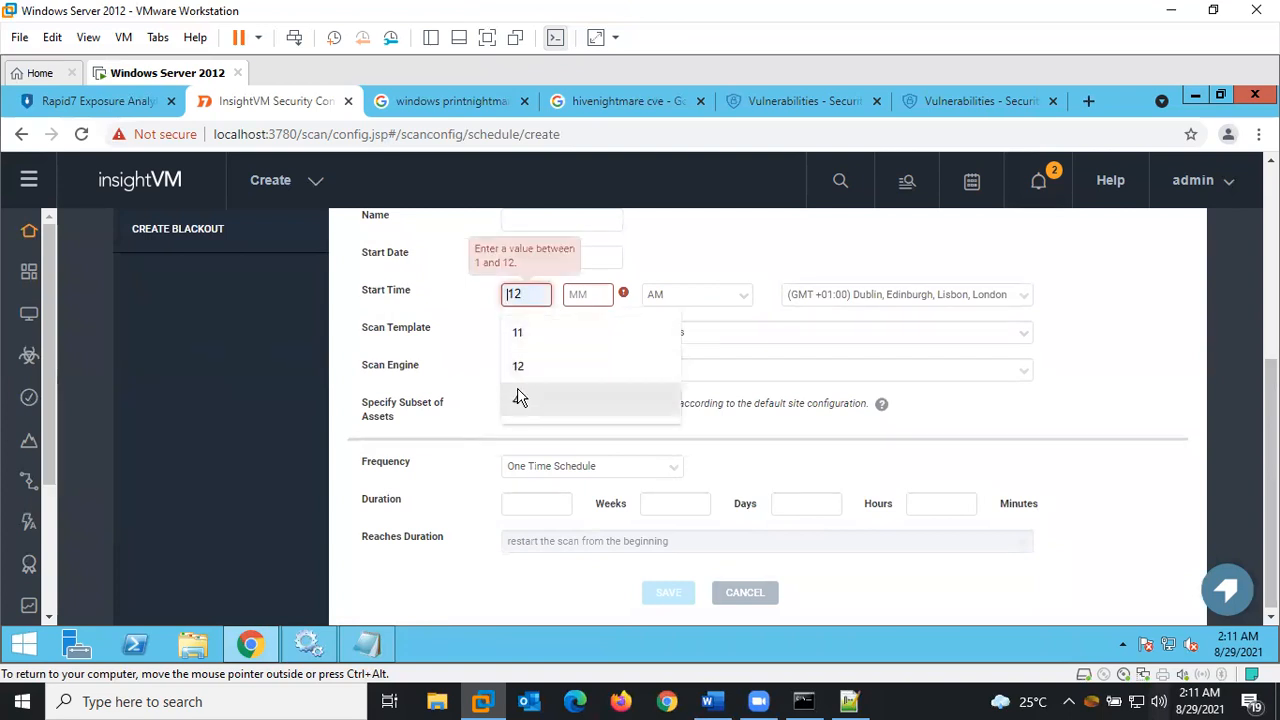
pyautogui.click(515, 332)
pyautogui.click(592, 294)
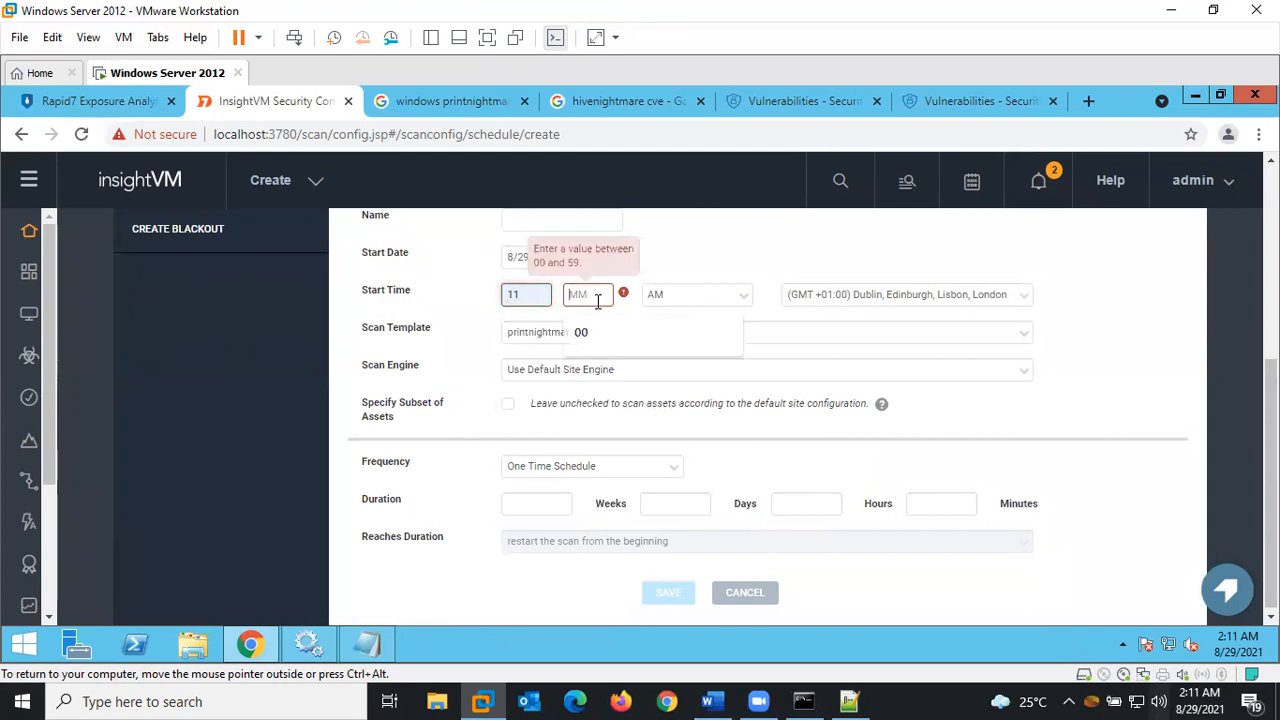
pyautogui.click(583, 333)
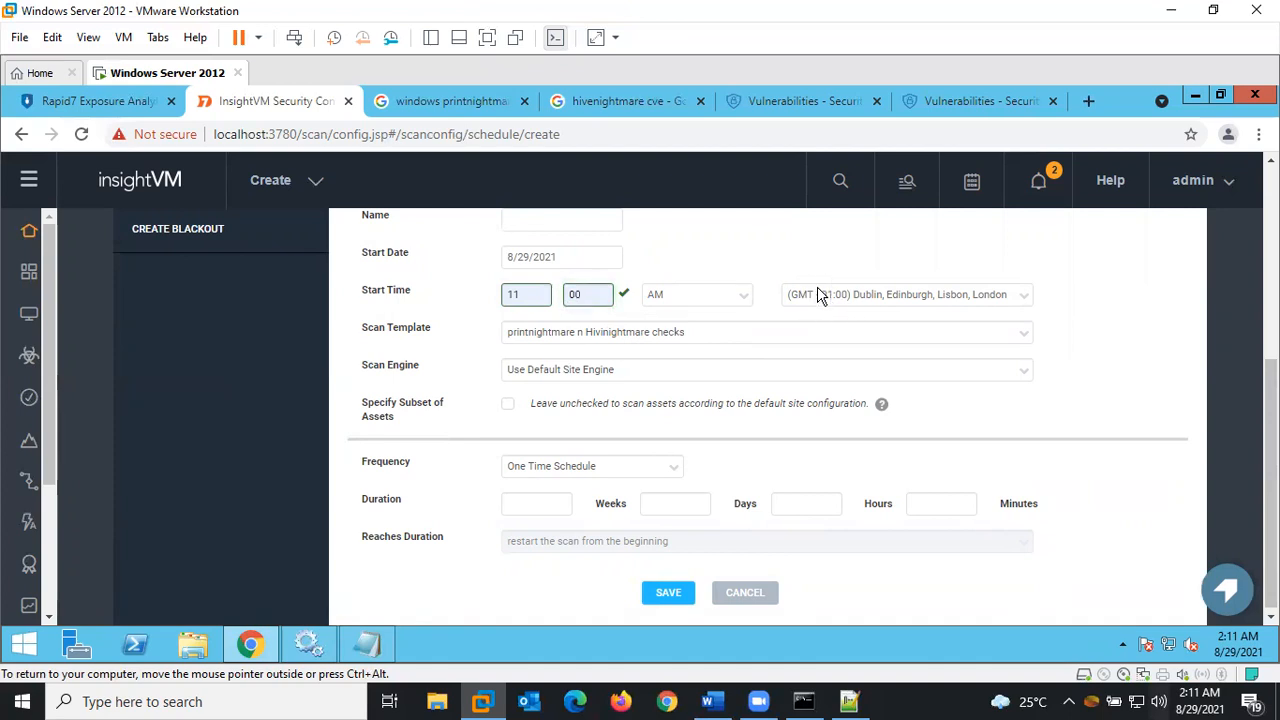
# Set the schedule to run on the Local scan engine
pyautogui.click(545, 378)
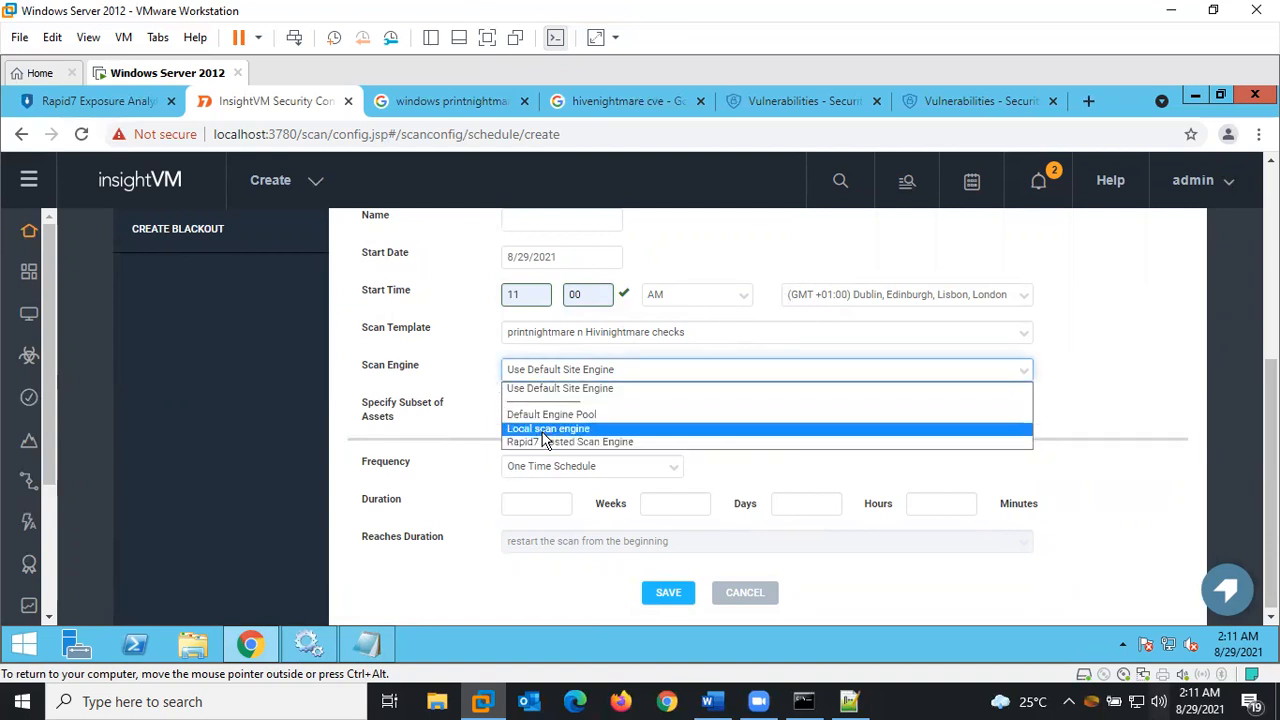
pyautogui.click(545, 430)
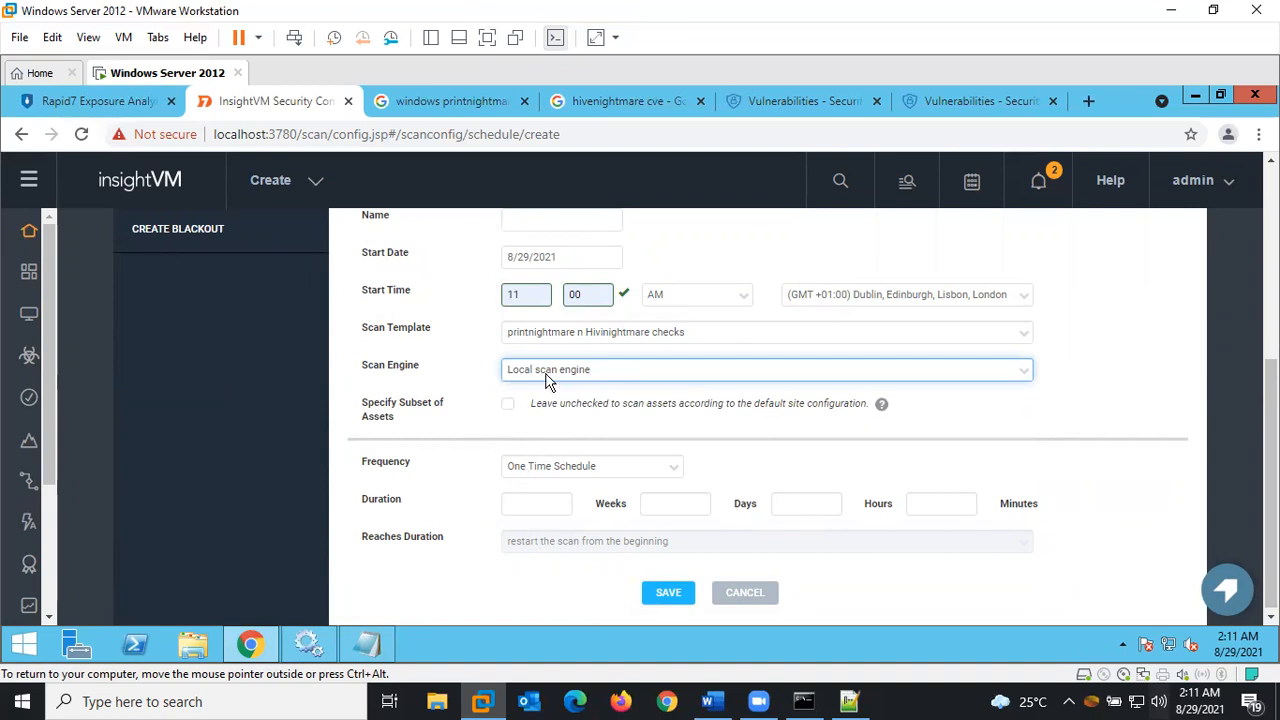
pyautogui.click(653, 593)
pyautogui.click(540, 468)
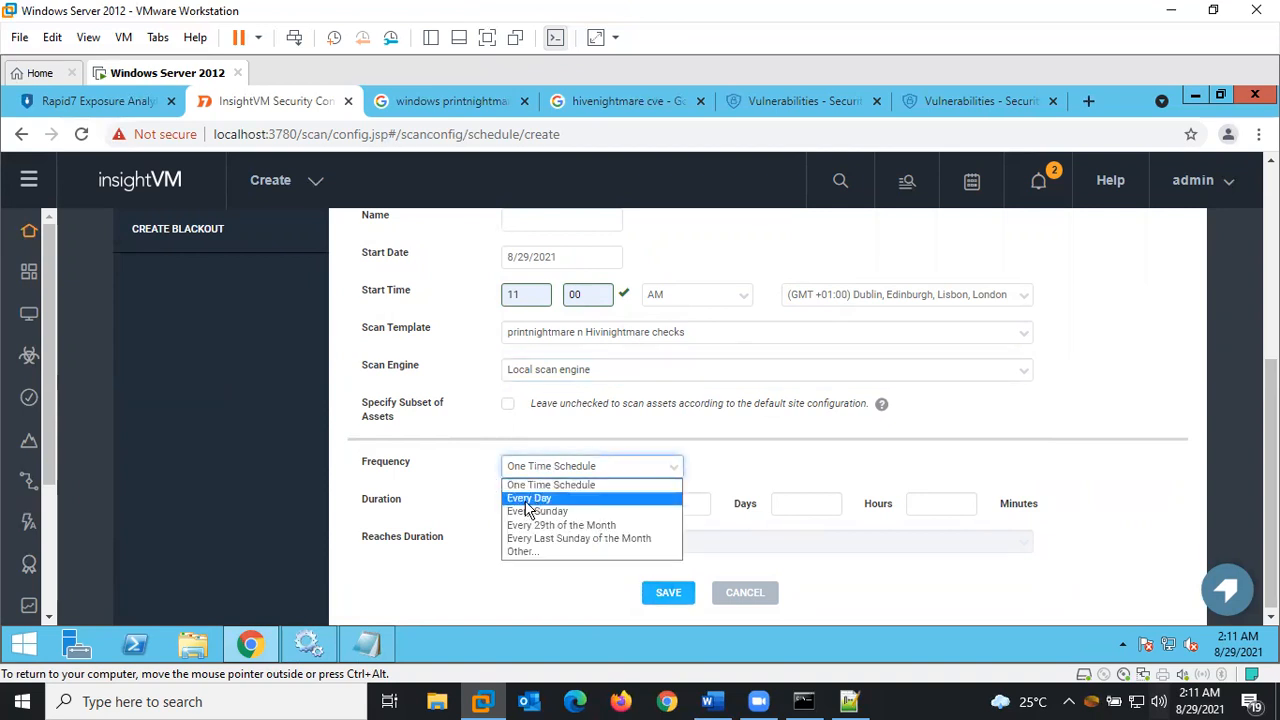
# Make the schedule repeat weekly with a 3-hour maximum, resuming where stopped, and save it
pyautogui.click(521, 551)
pyautogui.click(530, 507)
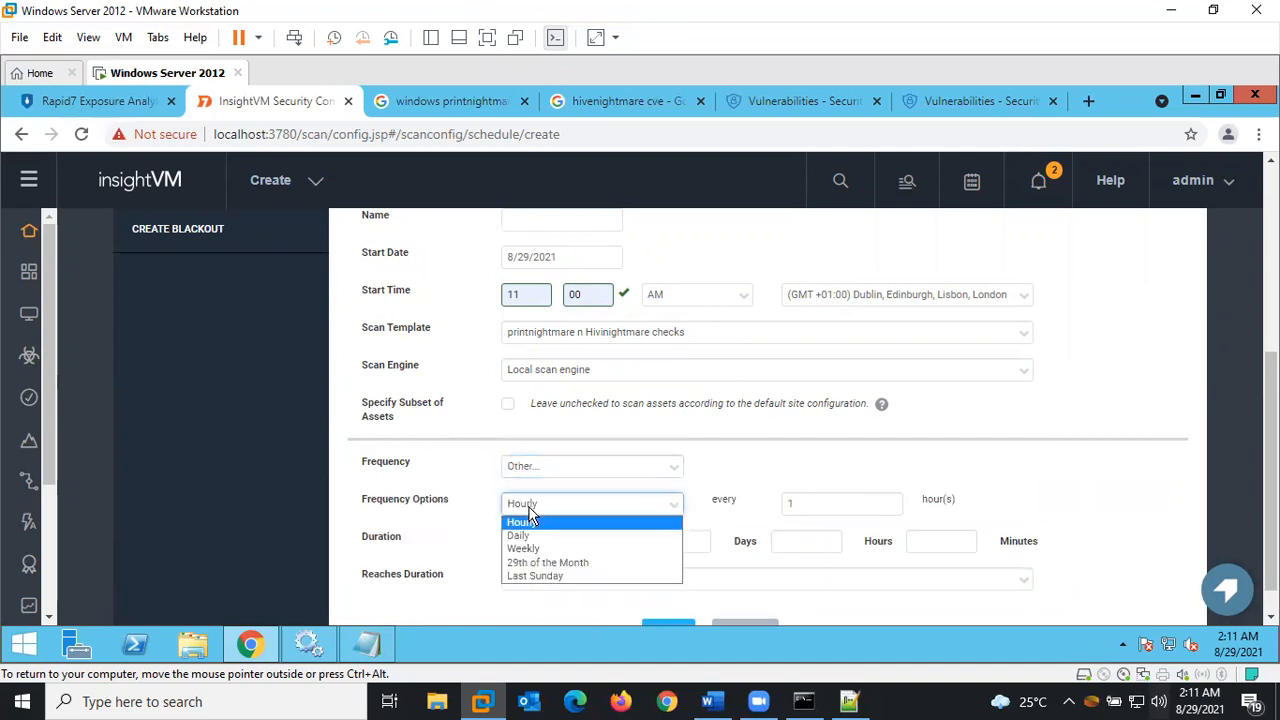
pyautogui.click(523, 548)
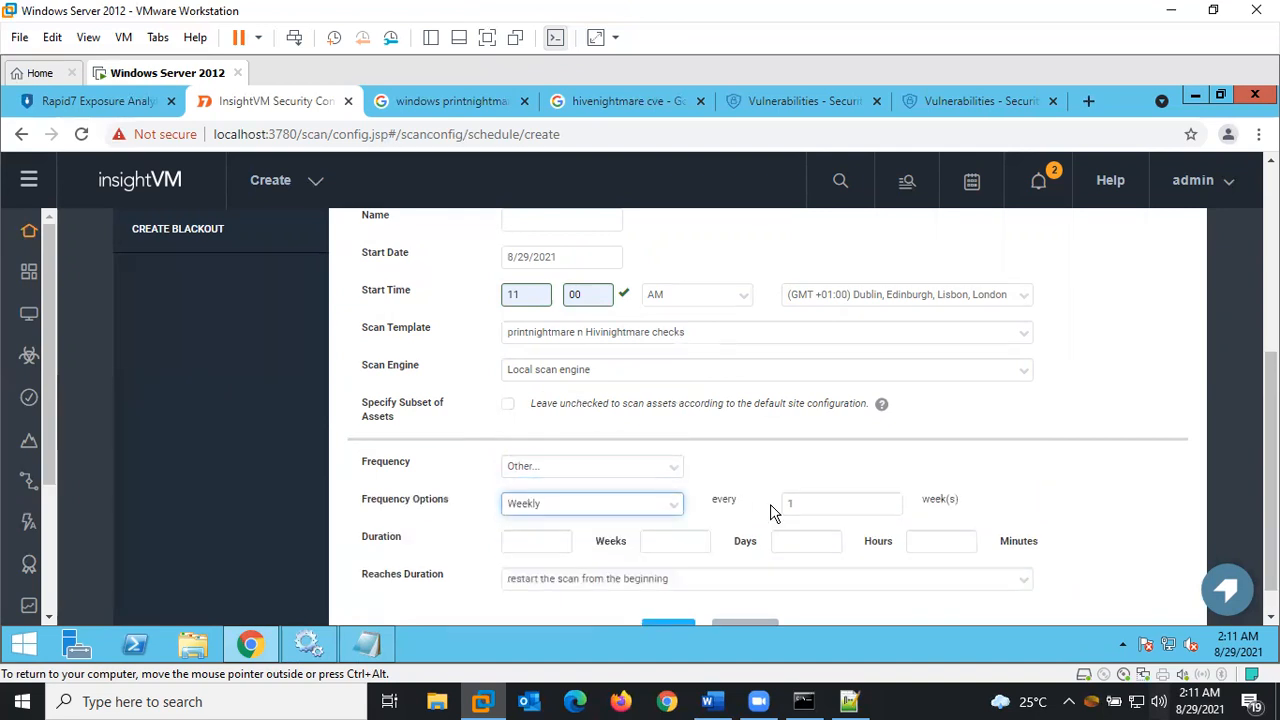
pyautogui.click(538, 543)
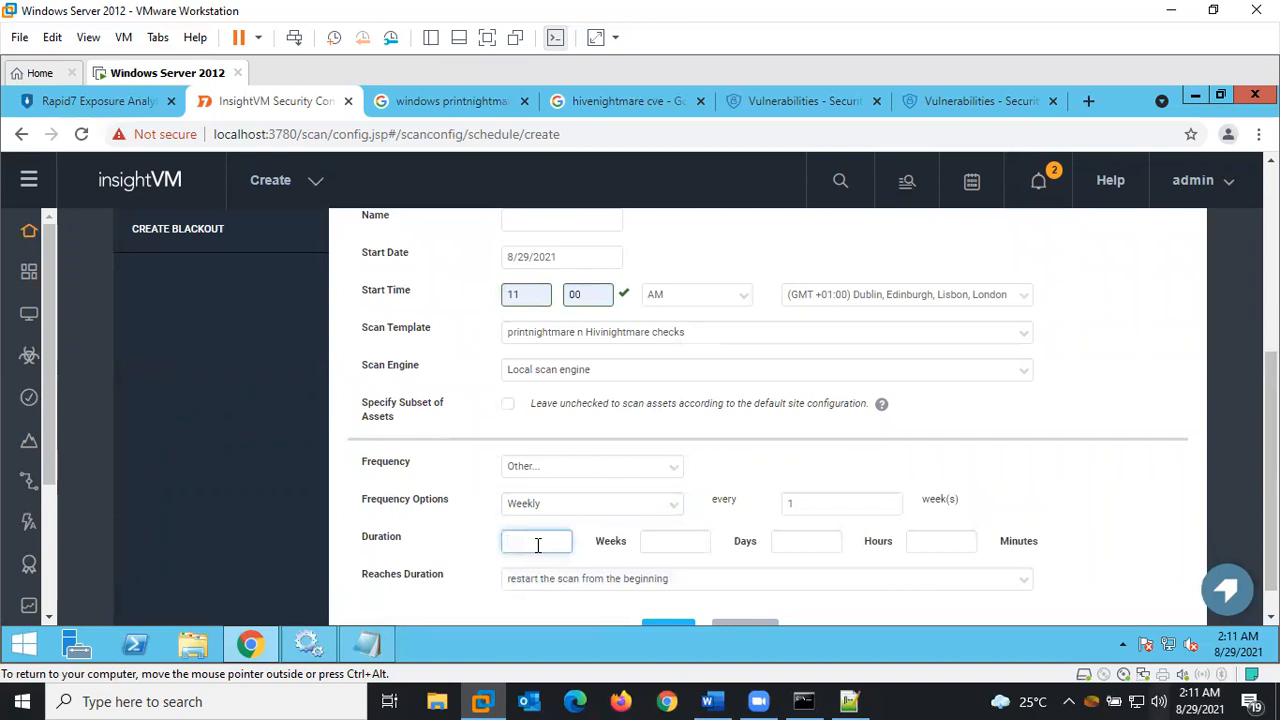
pyautogui.click(812, 546)
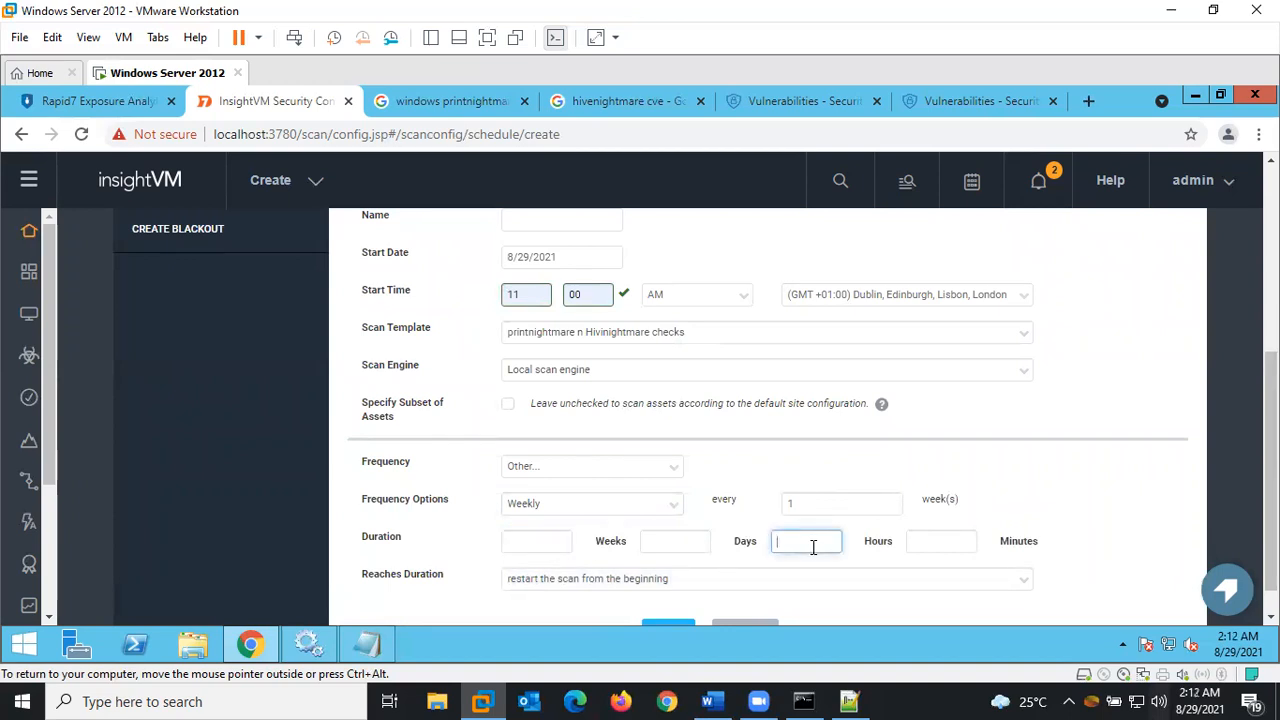
pyautogui.write('3')
pyautogui.scroll(-1, 812, 620)
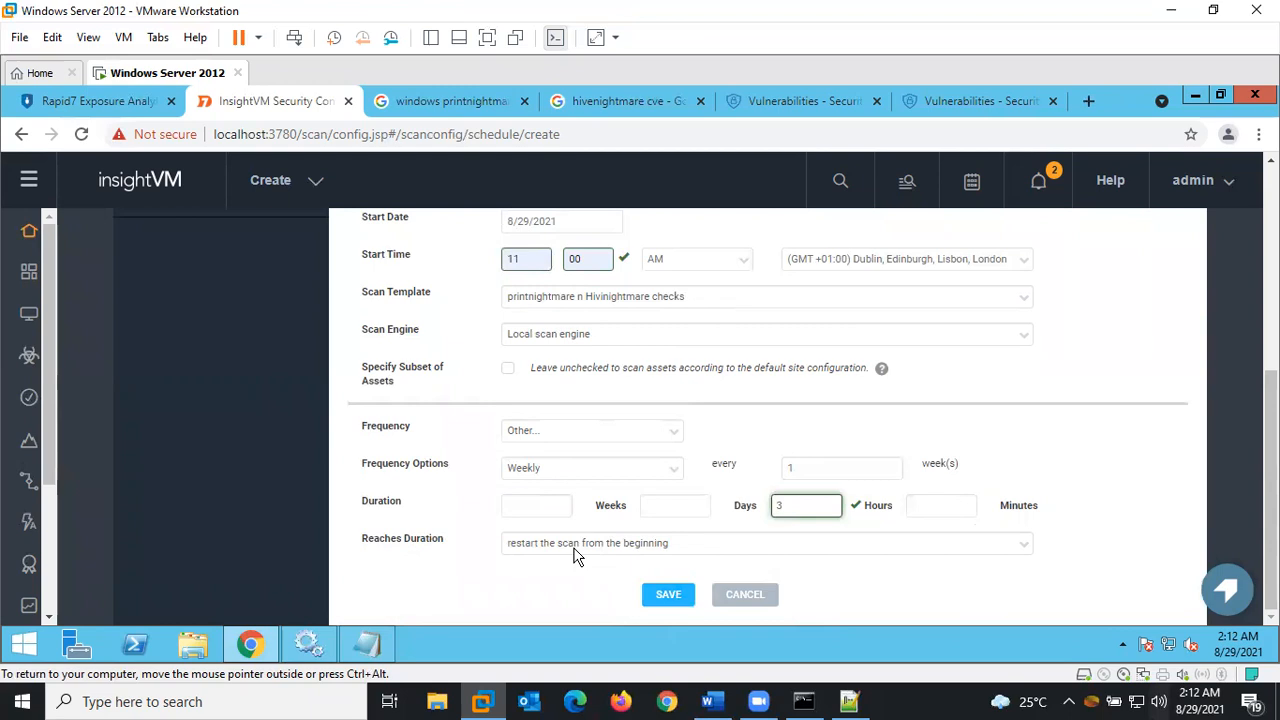
pyautogui.click(665, 549)
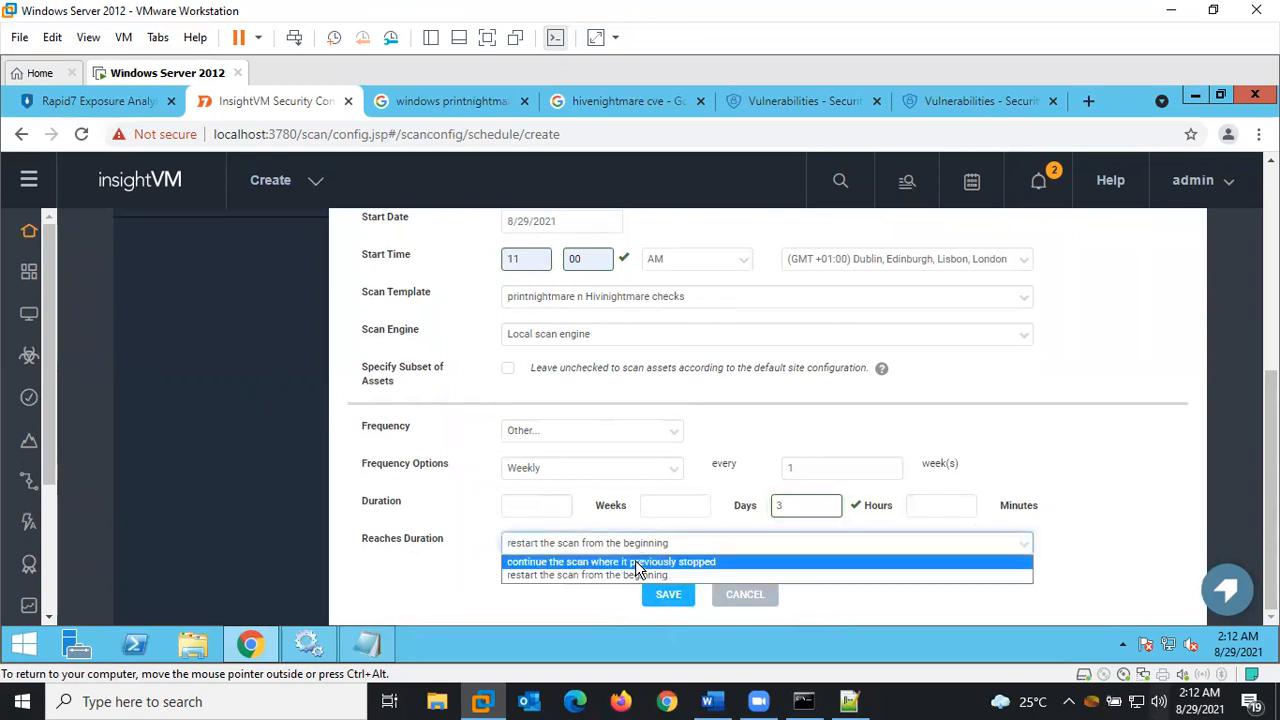
pyautogui.click(645, 564)
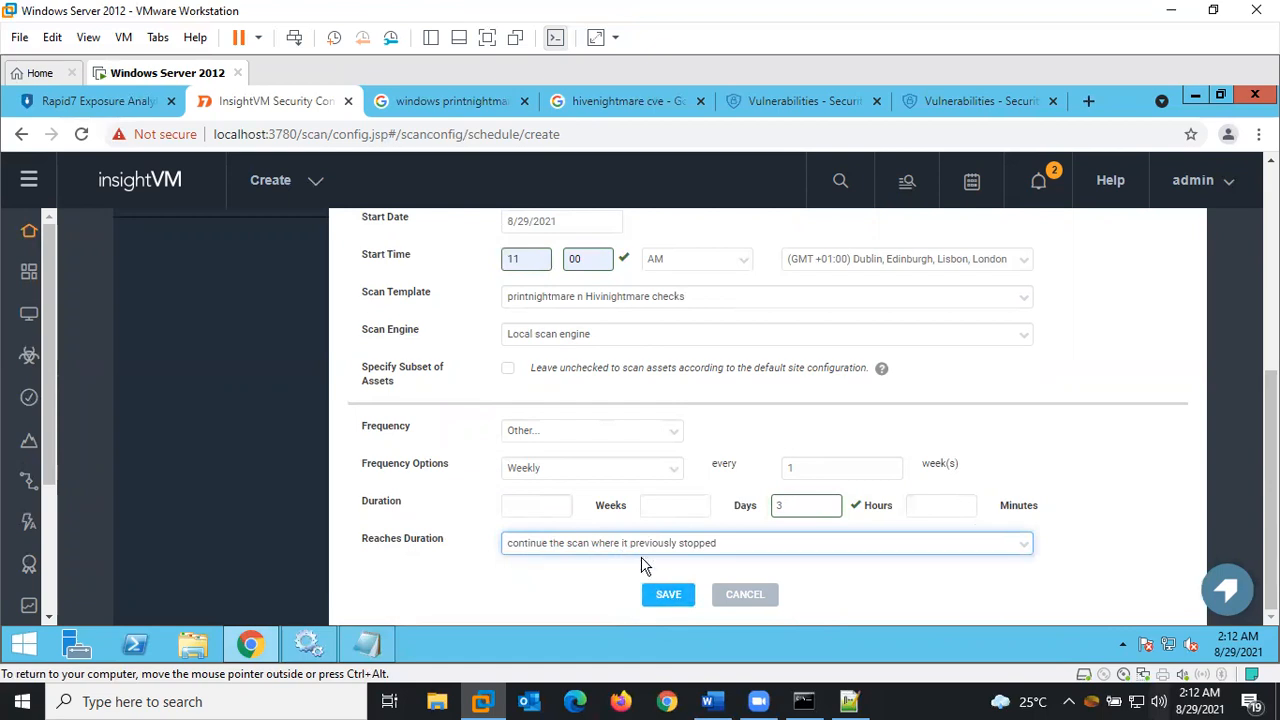
pyautogui.click(657, 596)
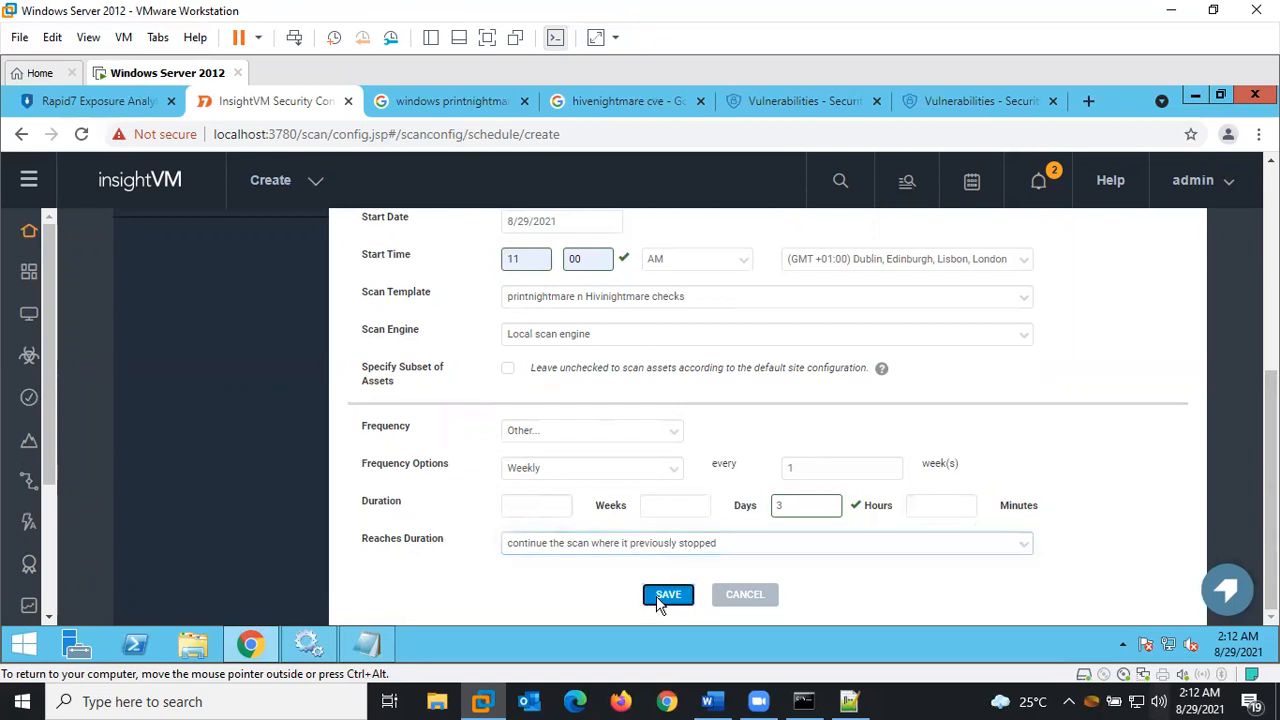
pyautogui.moveTo(1271, 420); pyautogui.dragTo(1271, 296)
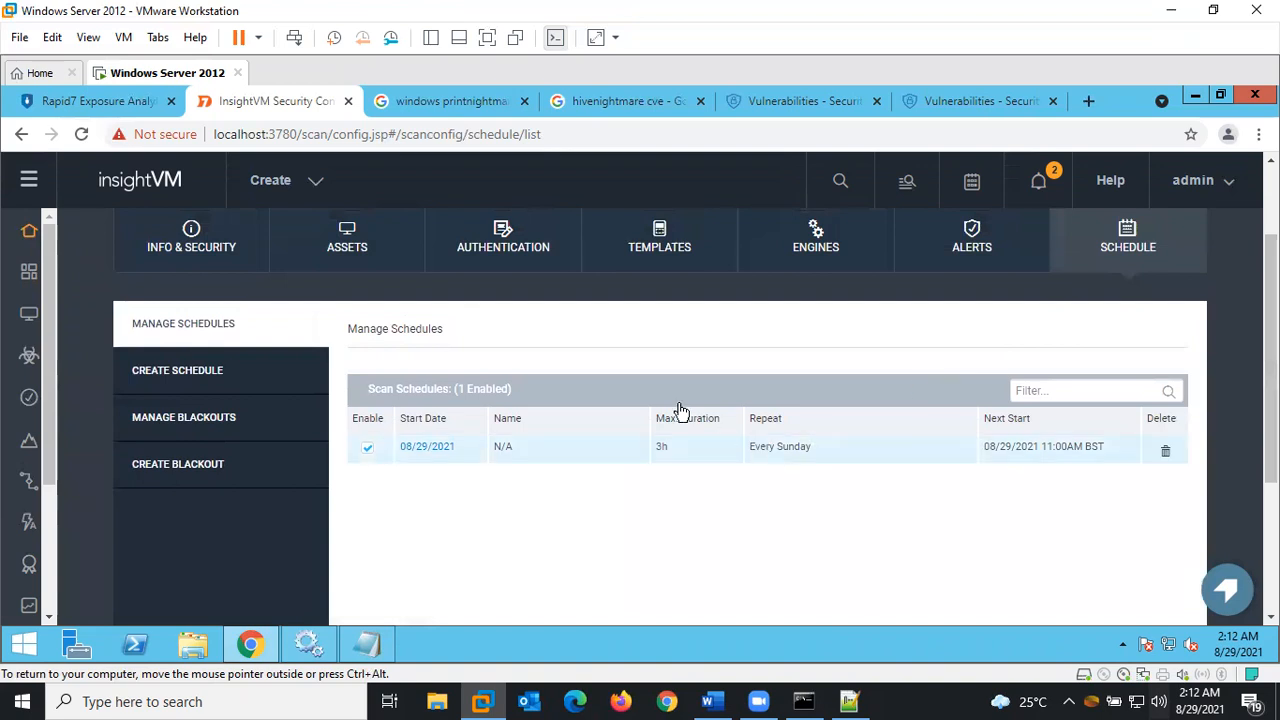
# Save the site and confirm Save & Scan to launch its first scan
pyautogui.moveTo(1271, 345); pyautogui.dragTo(1271, 289)
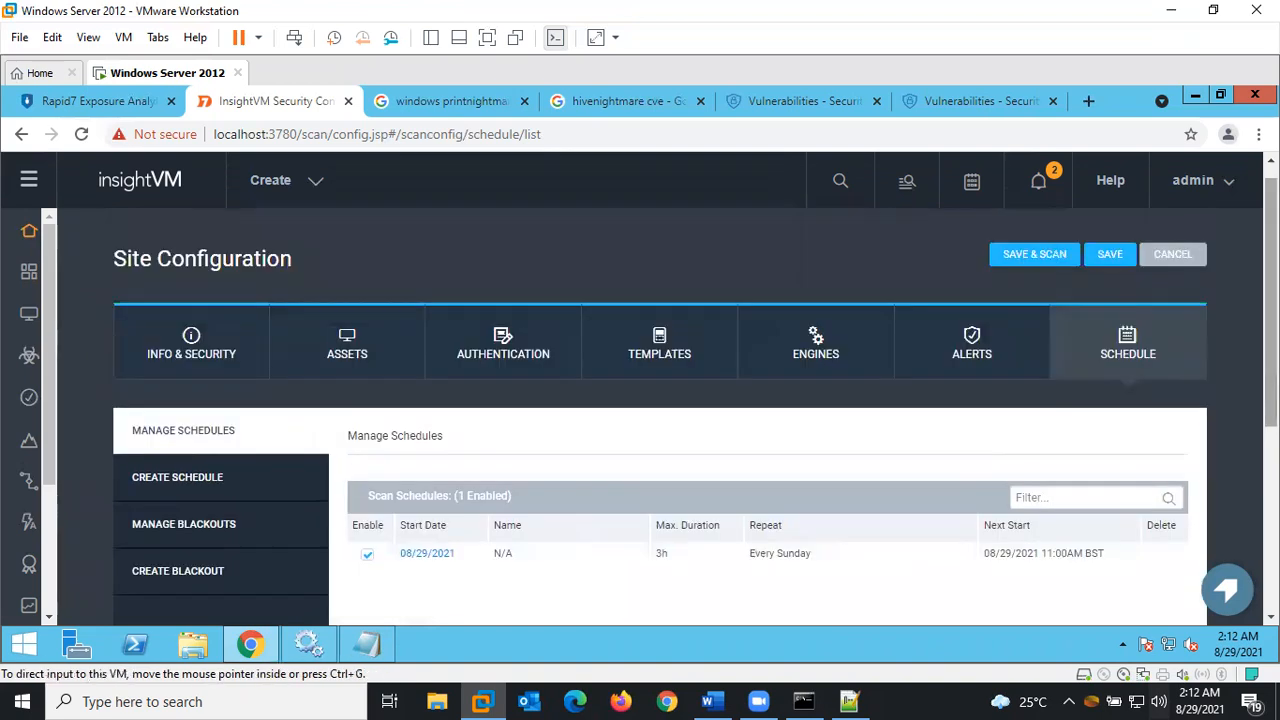
pyautogui.click(1030, 256)
pyautogui.click(603, 474)
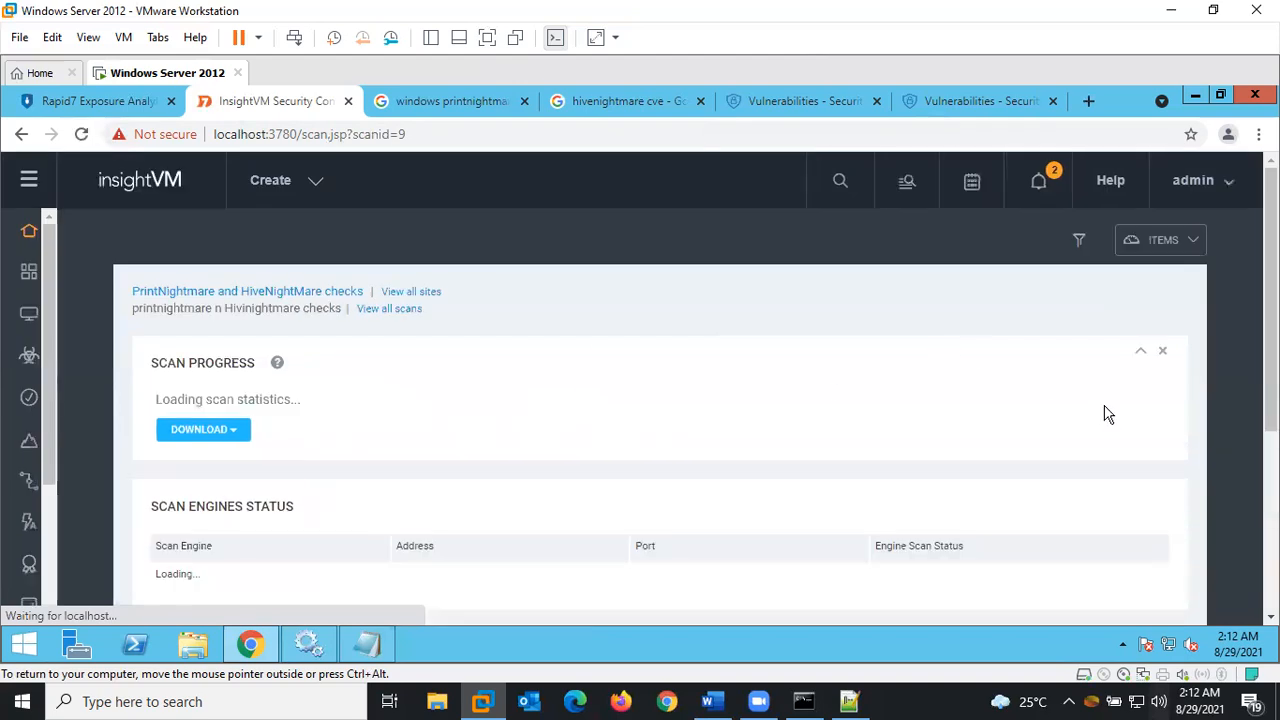
pyautogui.scroll(-1, 689, 317)
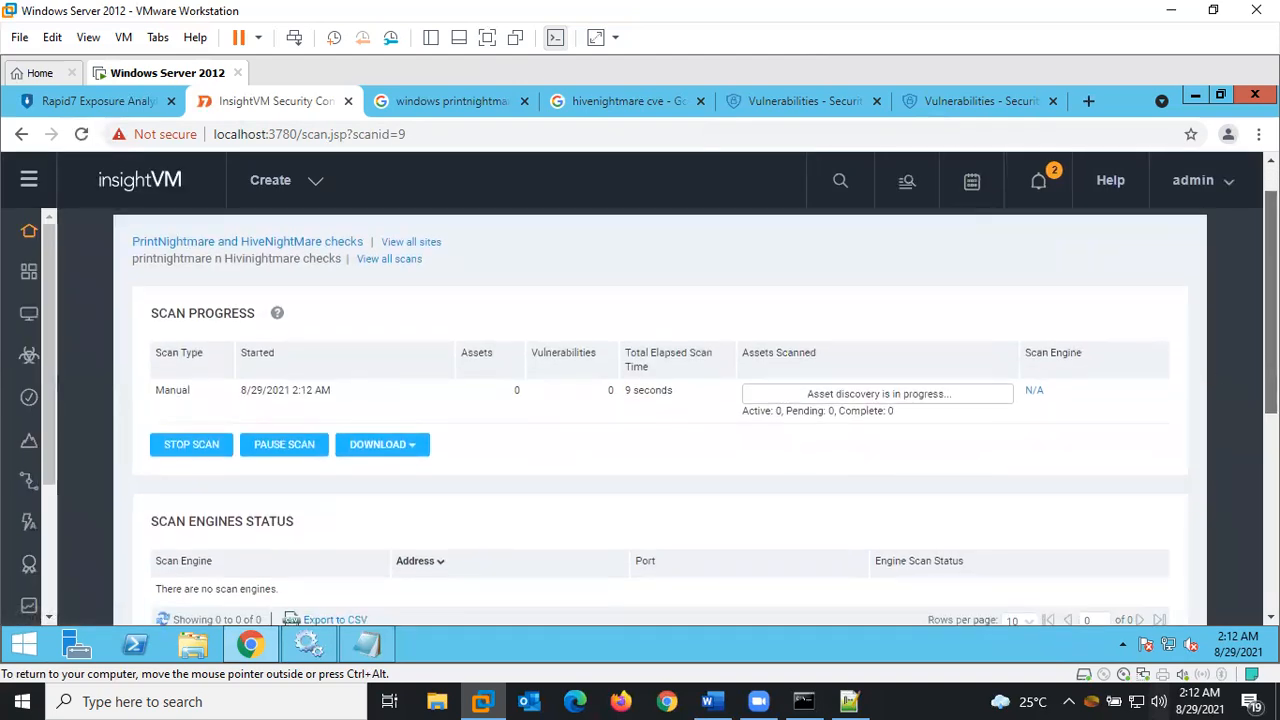